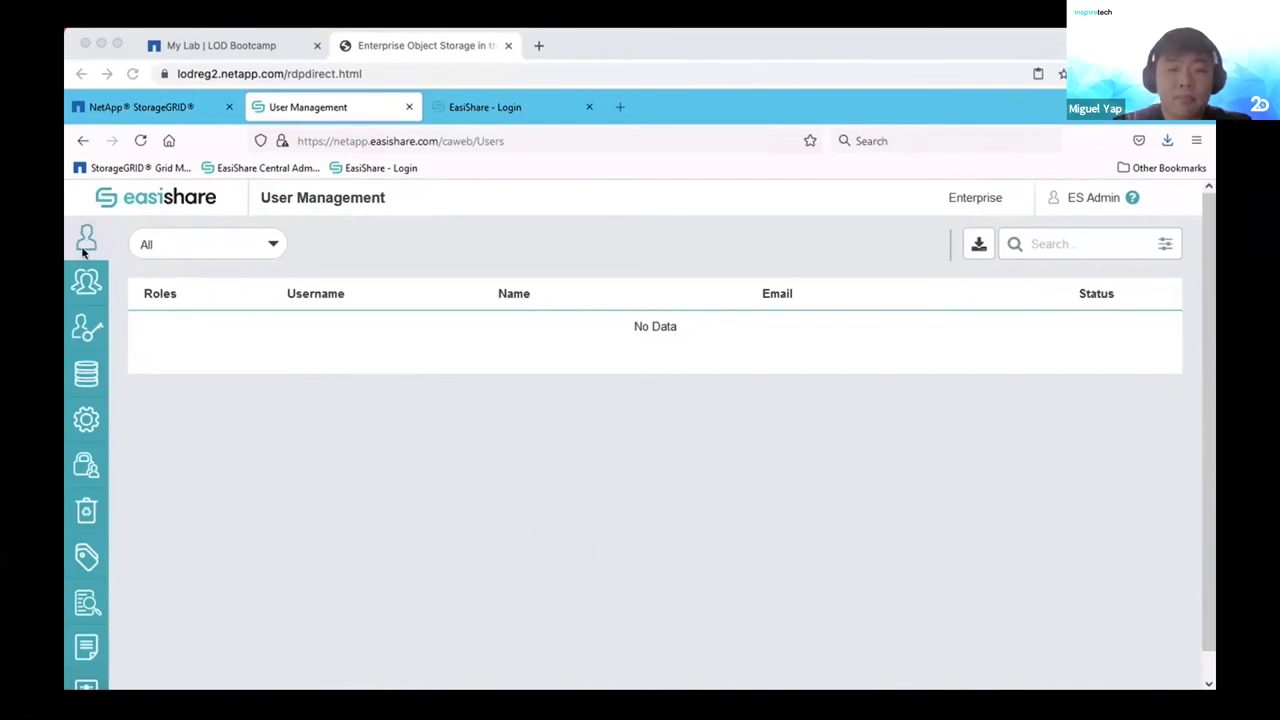
Review the General settings categories in the admin portal, then view Policy Management with the Default policy.
left_click(88, 426)
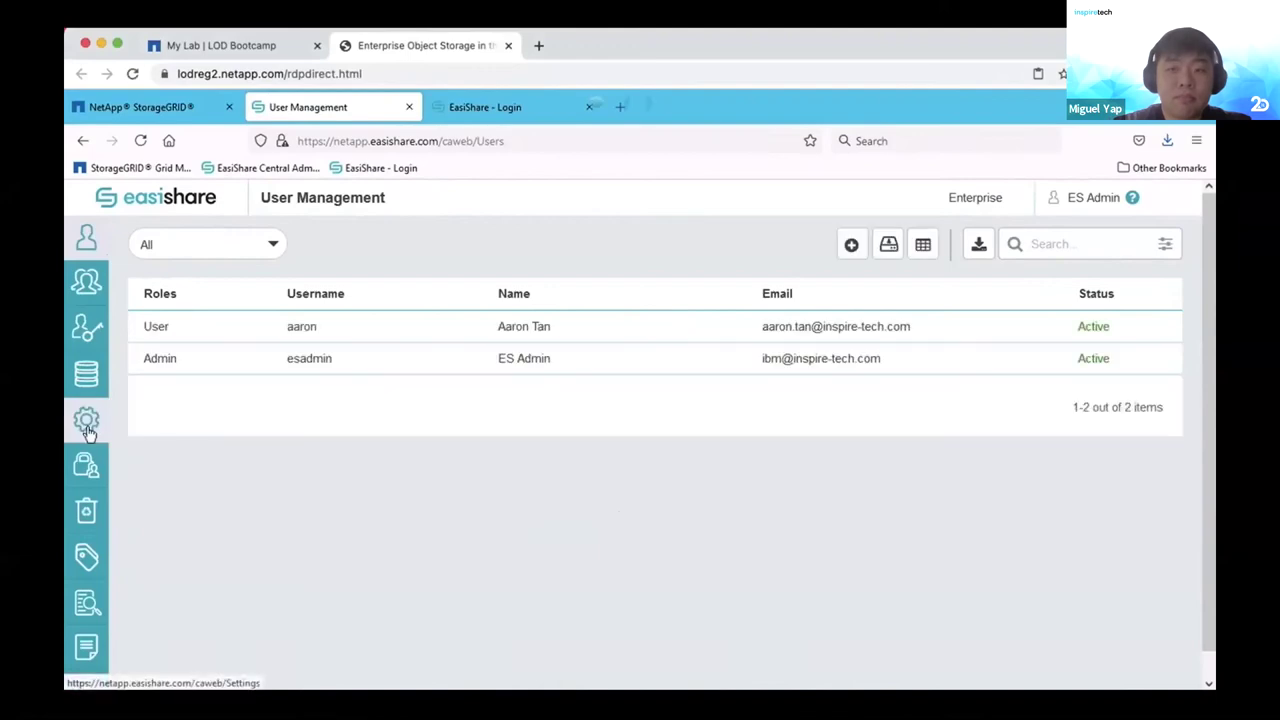
left_click(88, 428)
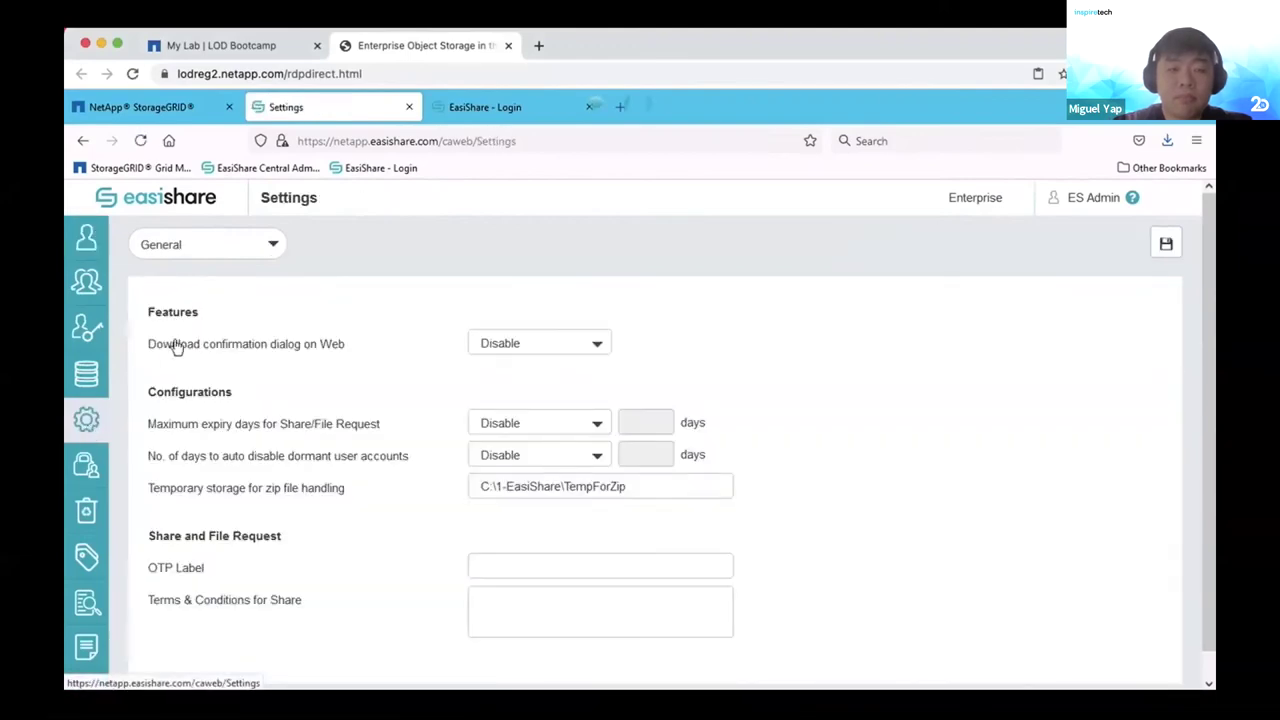
left_click(207, 252)
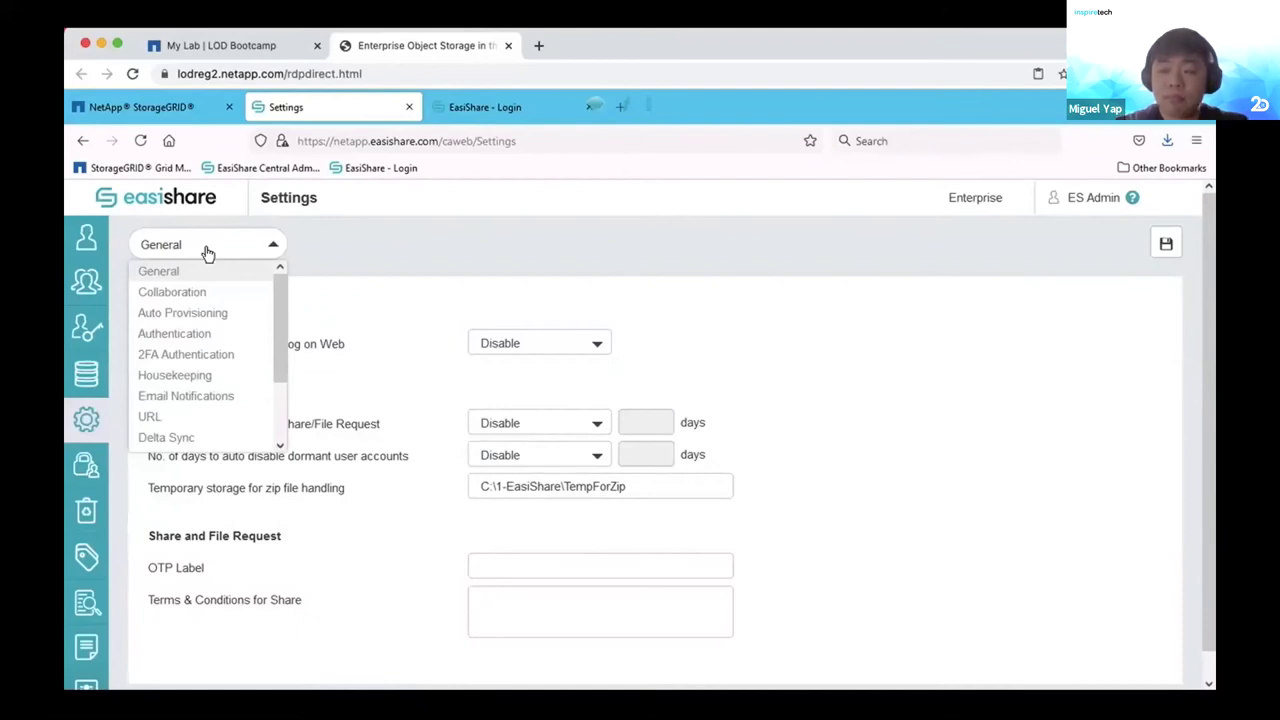
left_click(85, 466)
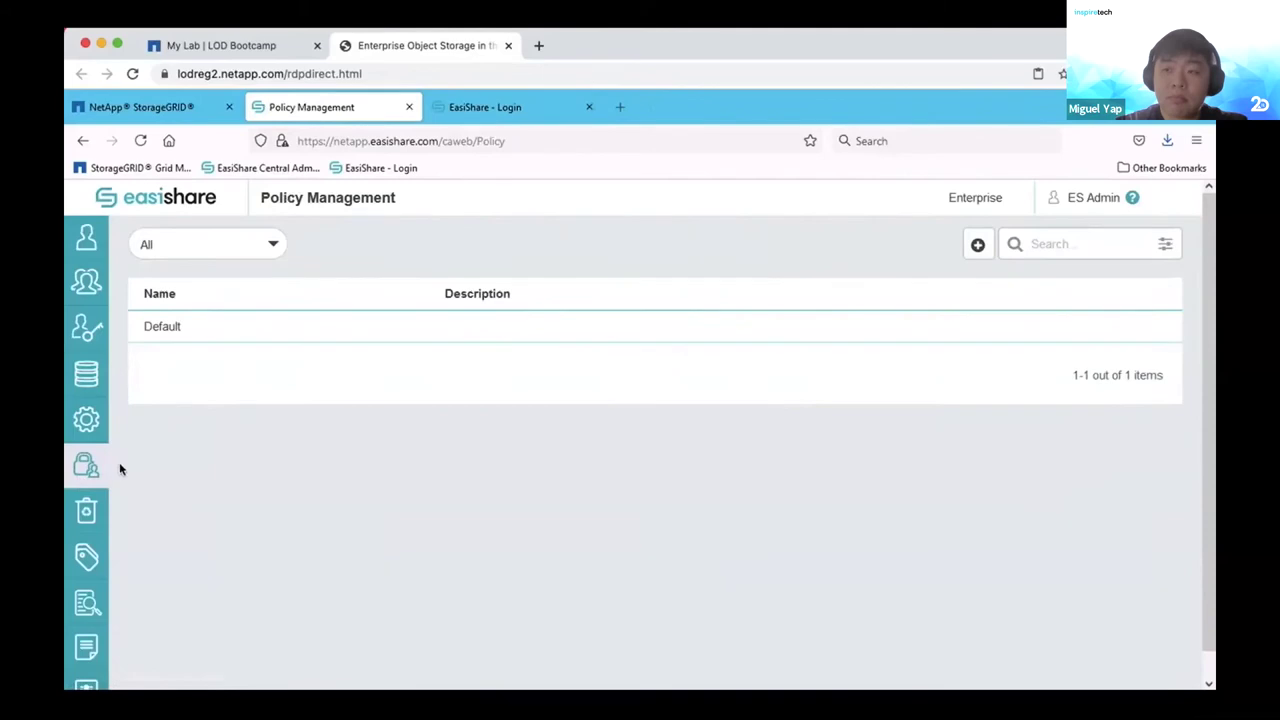
Scroll through the user and admin audit reports, then list the four storages in Storage Management.
left_click(87, 650)
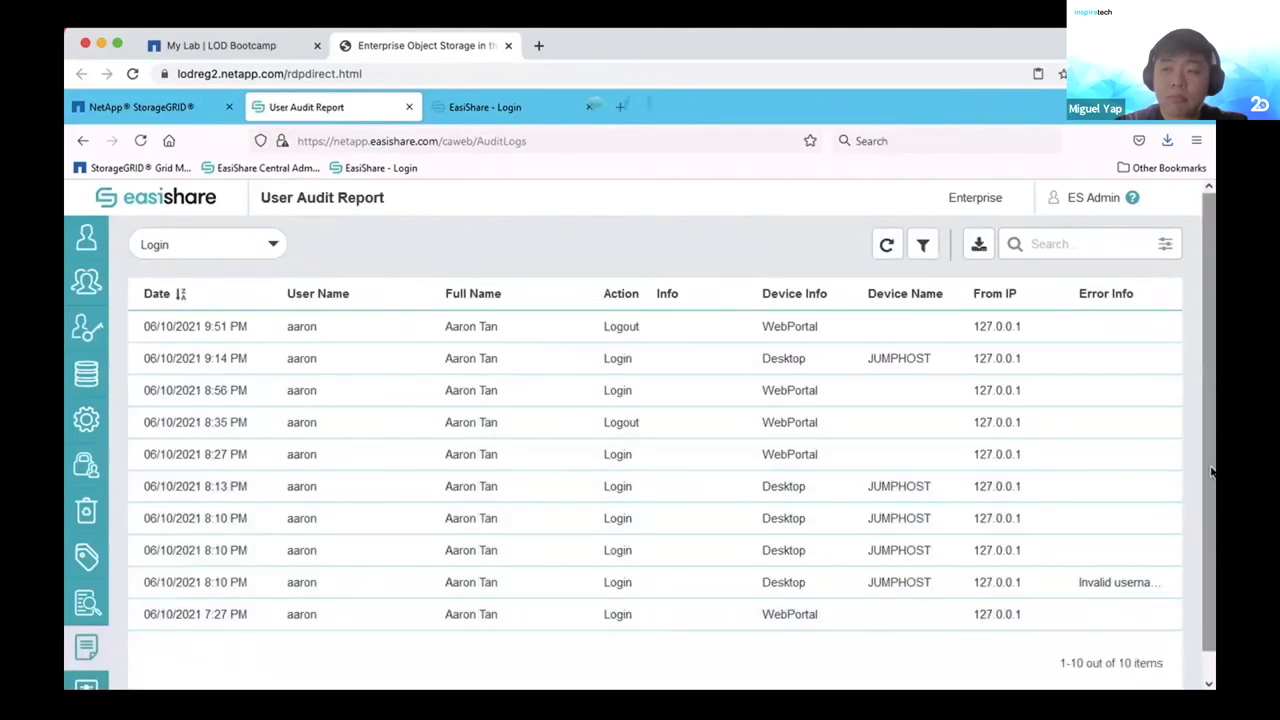
scroll(1210, 472, "down", 1)
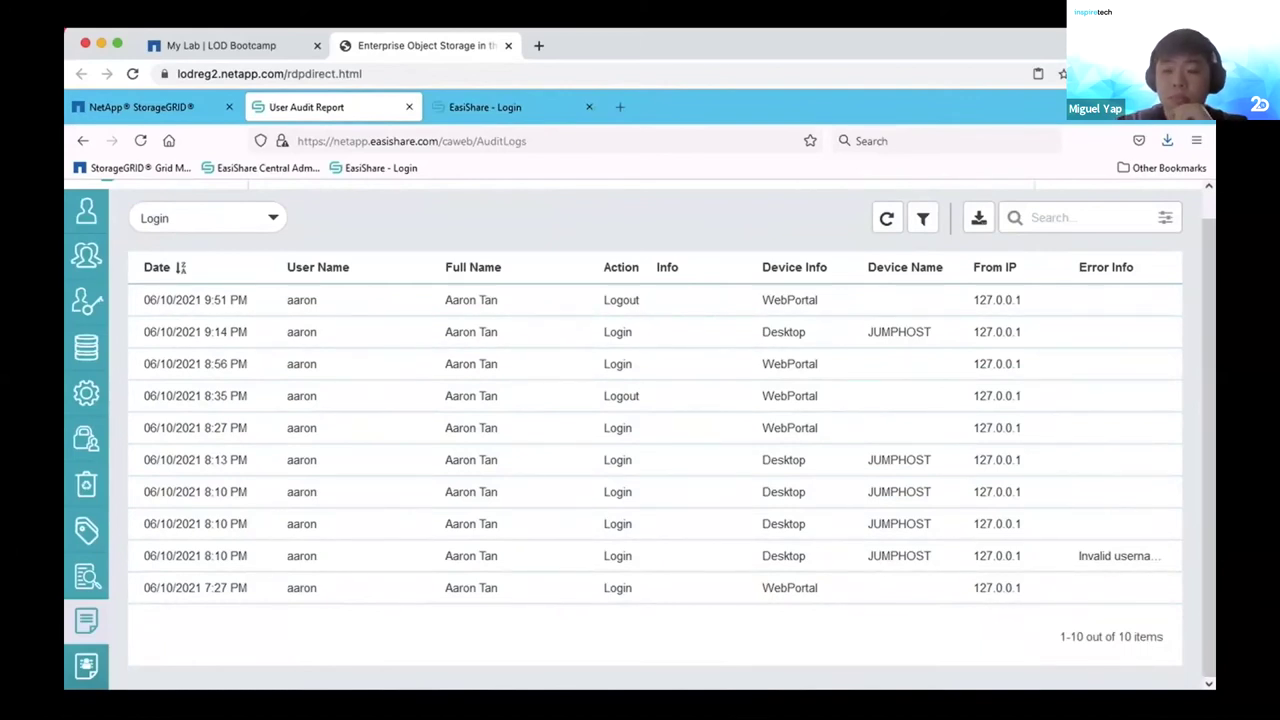
left_click(82, 668)
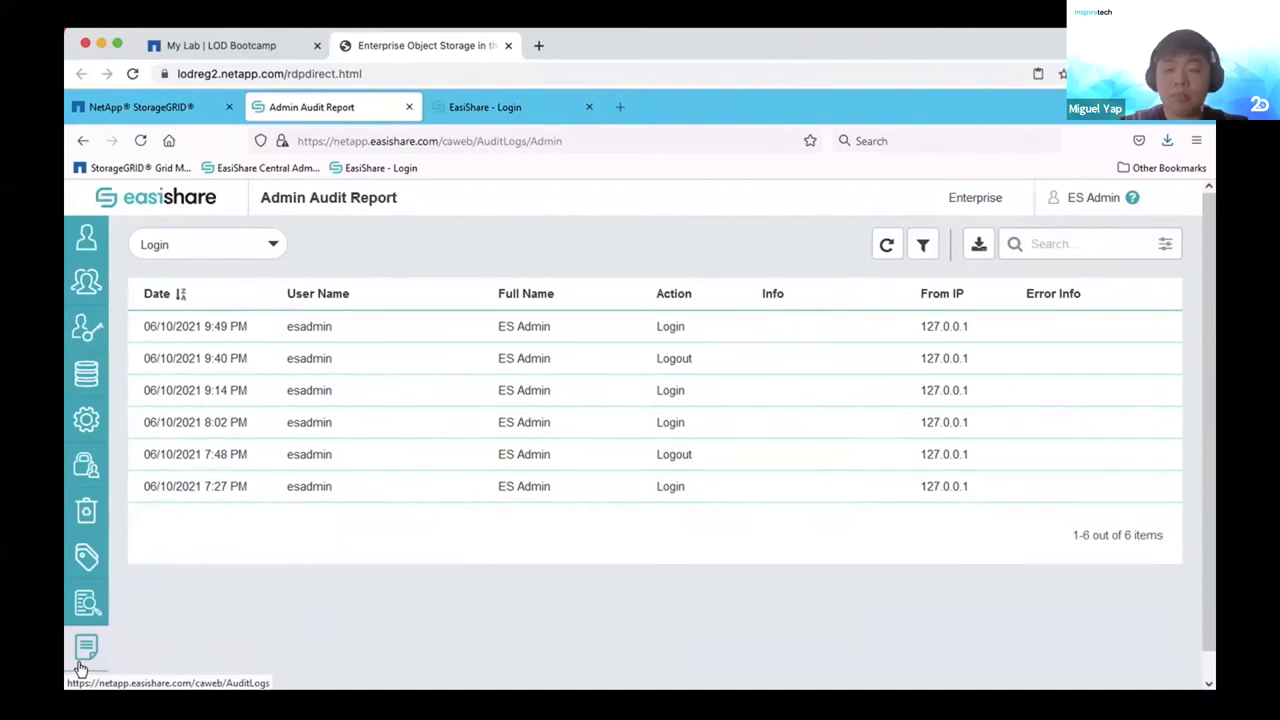
scroll(741, 447, "down", 1)
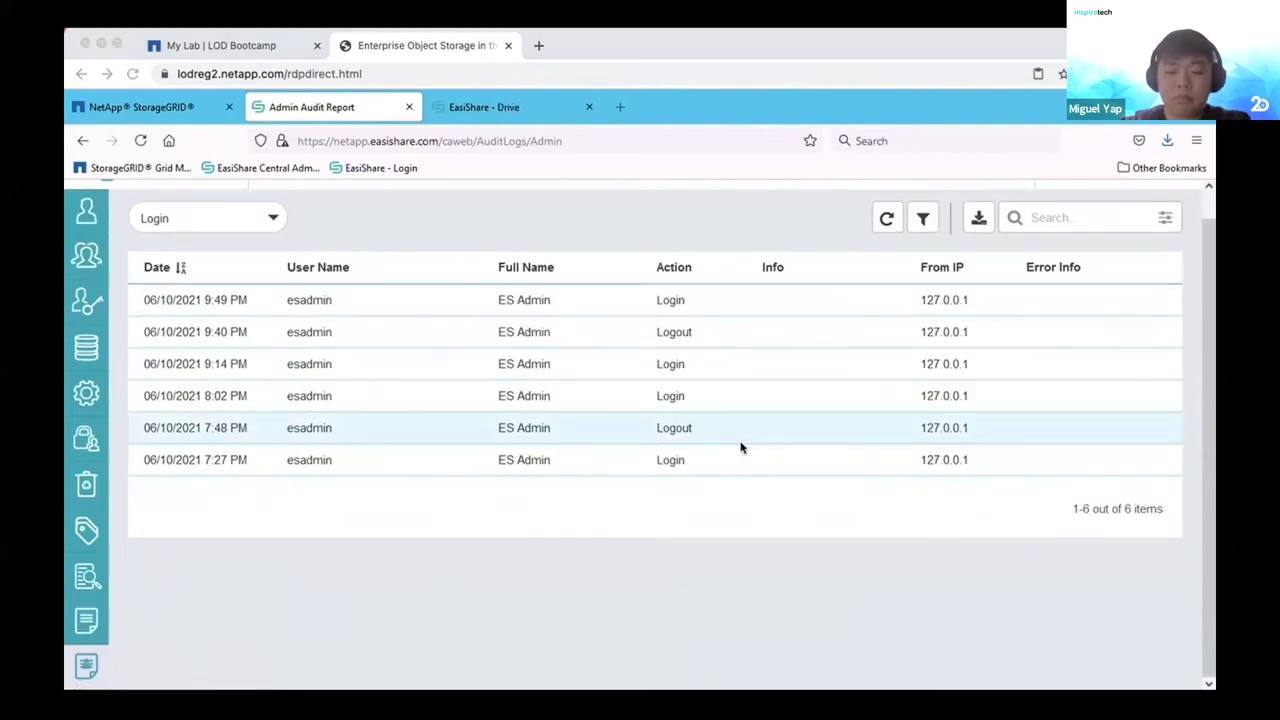
left_click(86, 355)
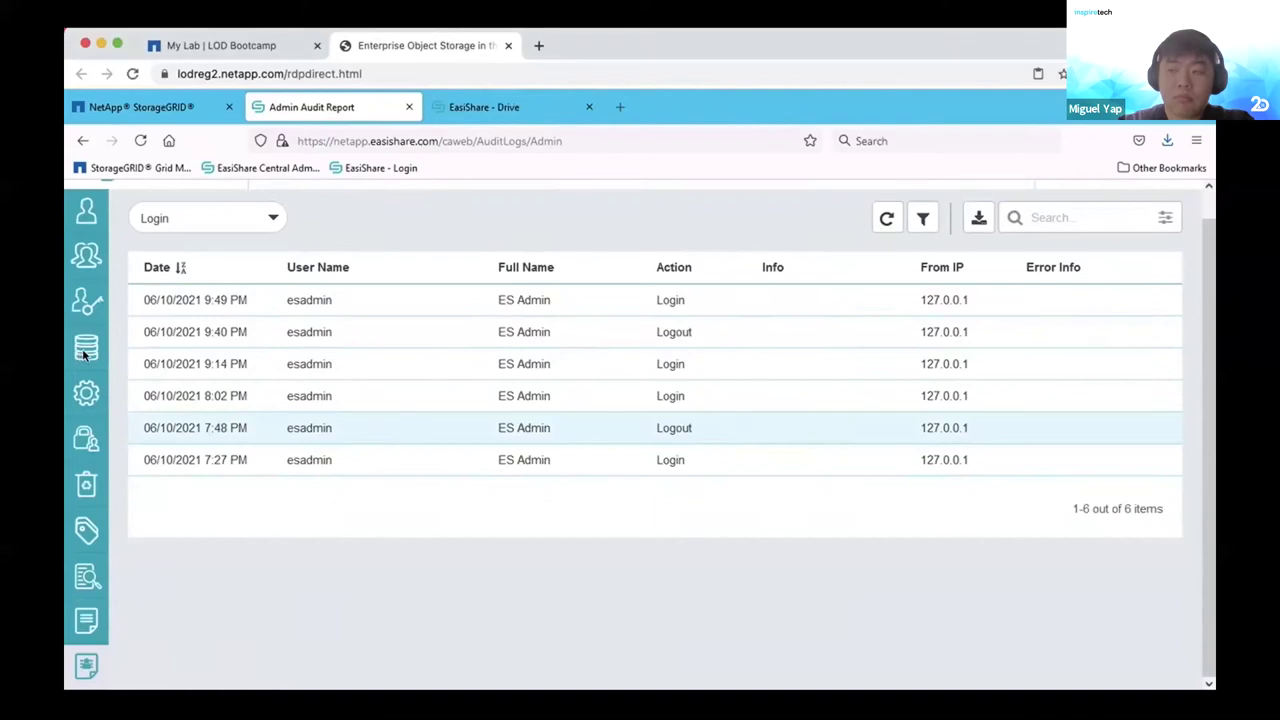
left_click(86, 355)
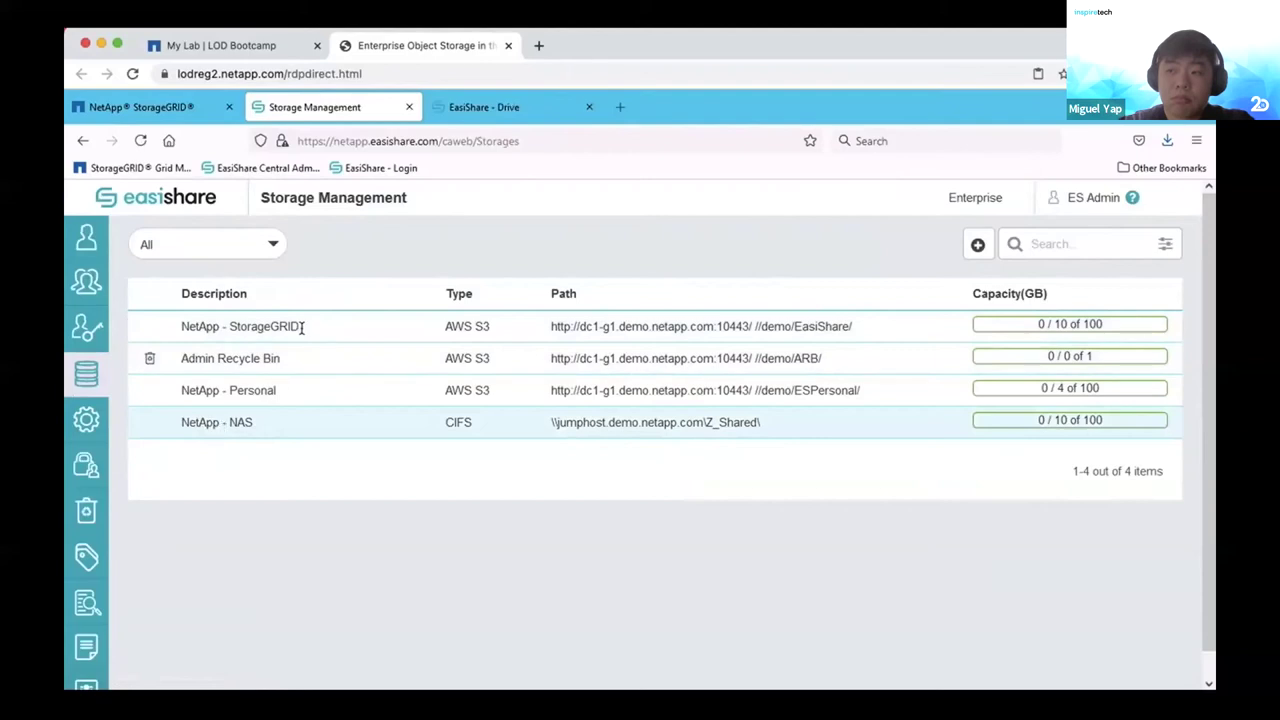
left_click(979, 245)
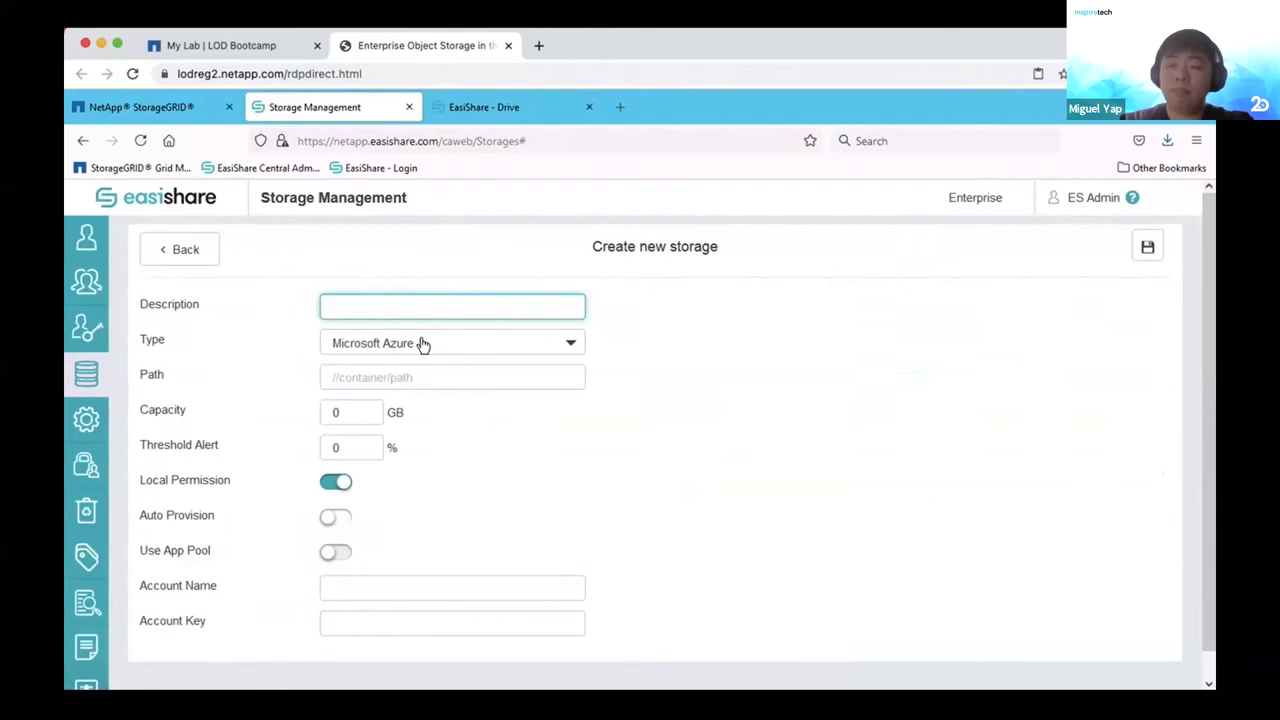
left_click(423, 343)
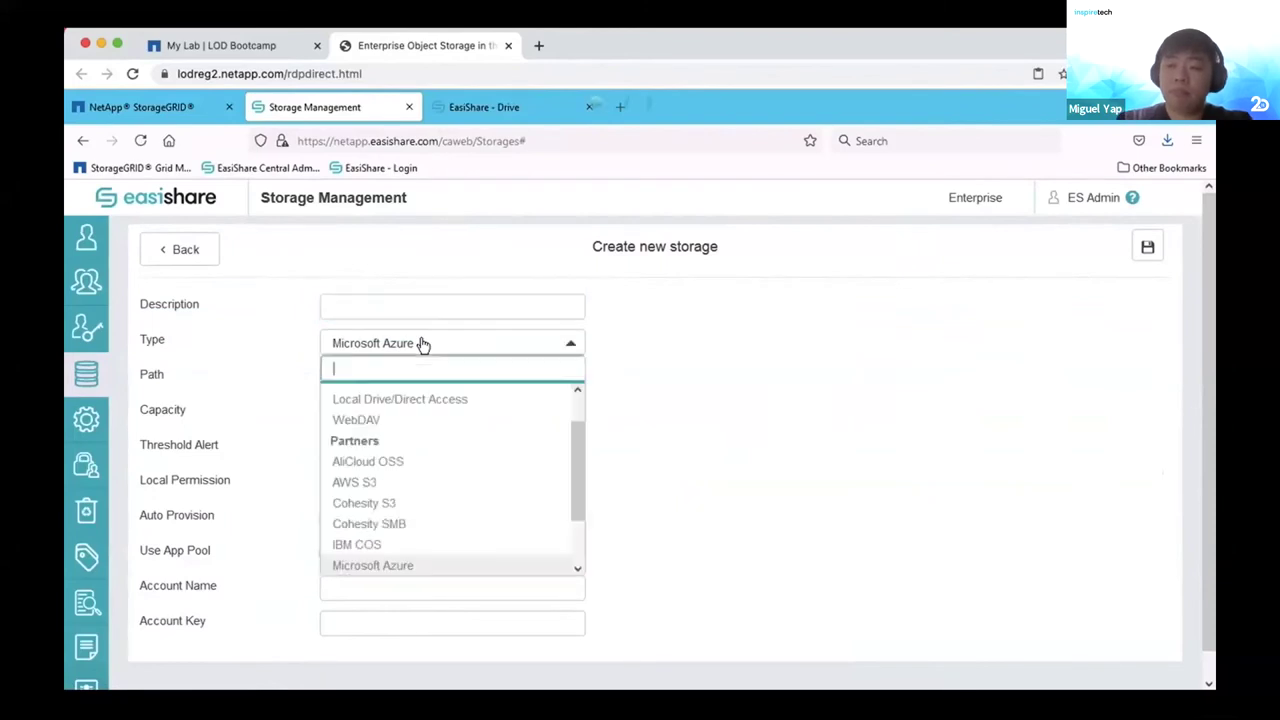
left_click(370, 487)
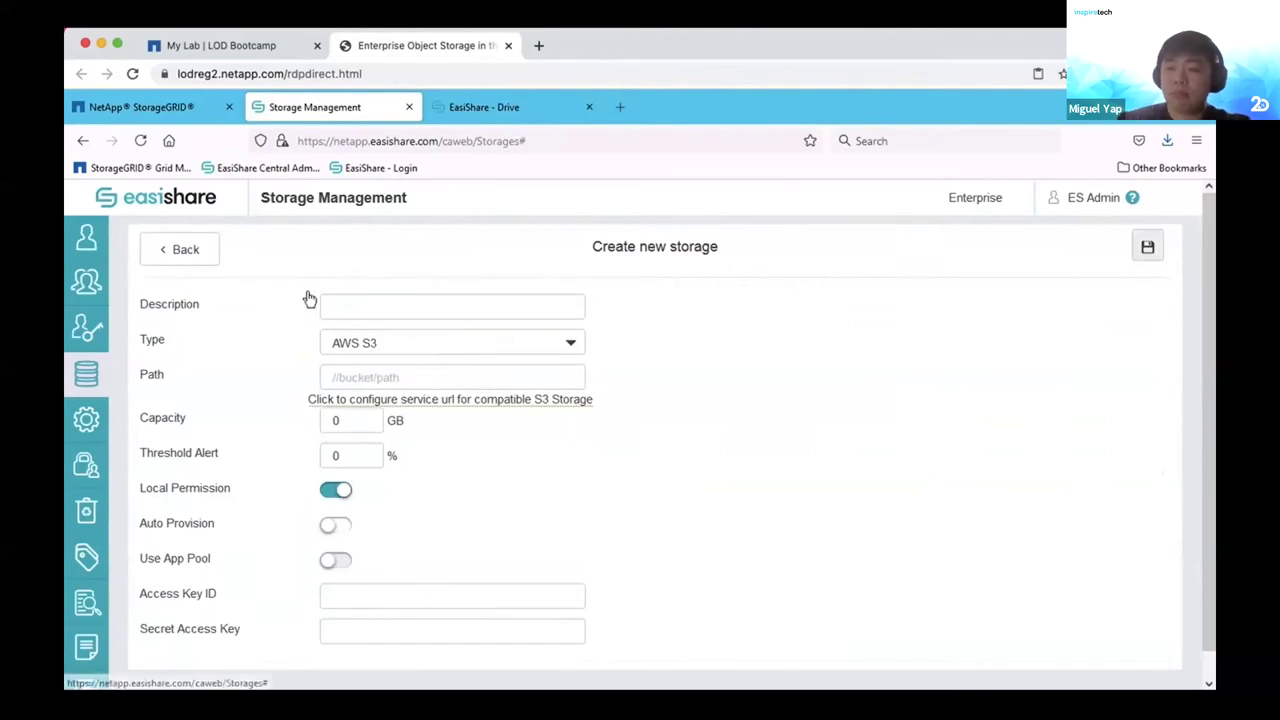
left_click(186, 249)
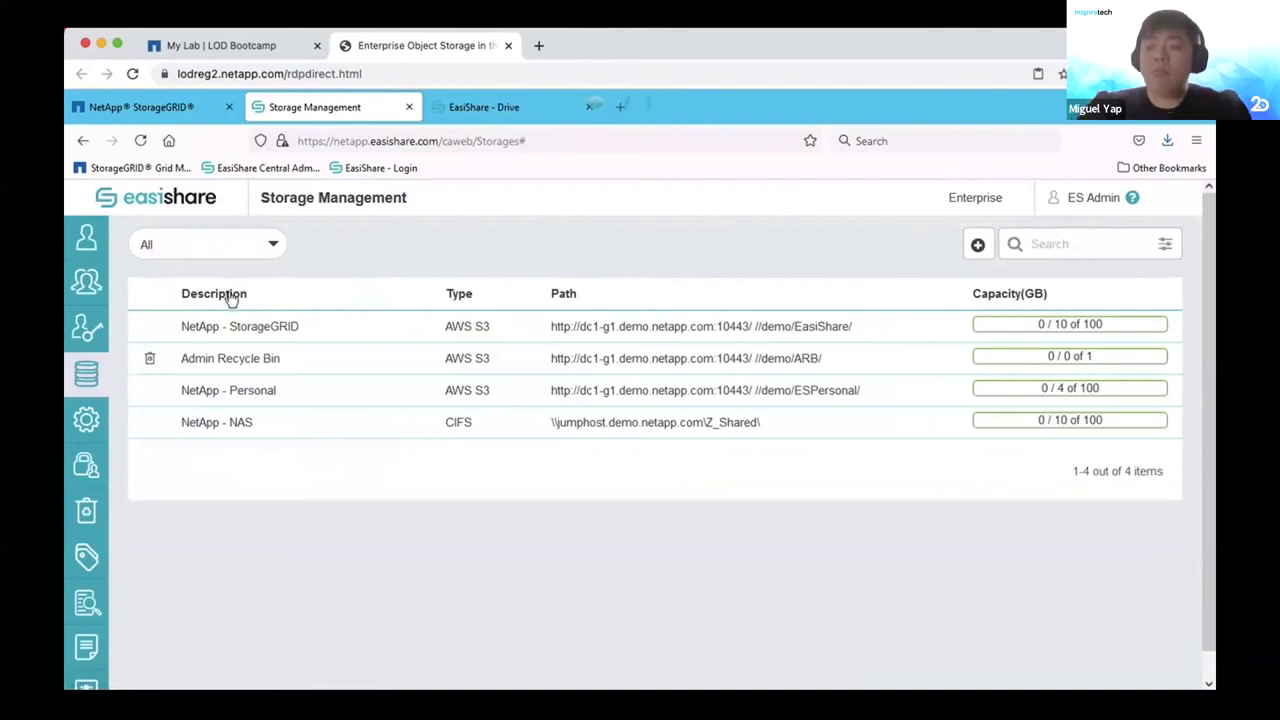
Check user permissions on the Operations drive of NetApp - StorageGRID, then switch to S3 Browser.
left_click(246, 326)
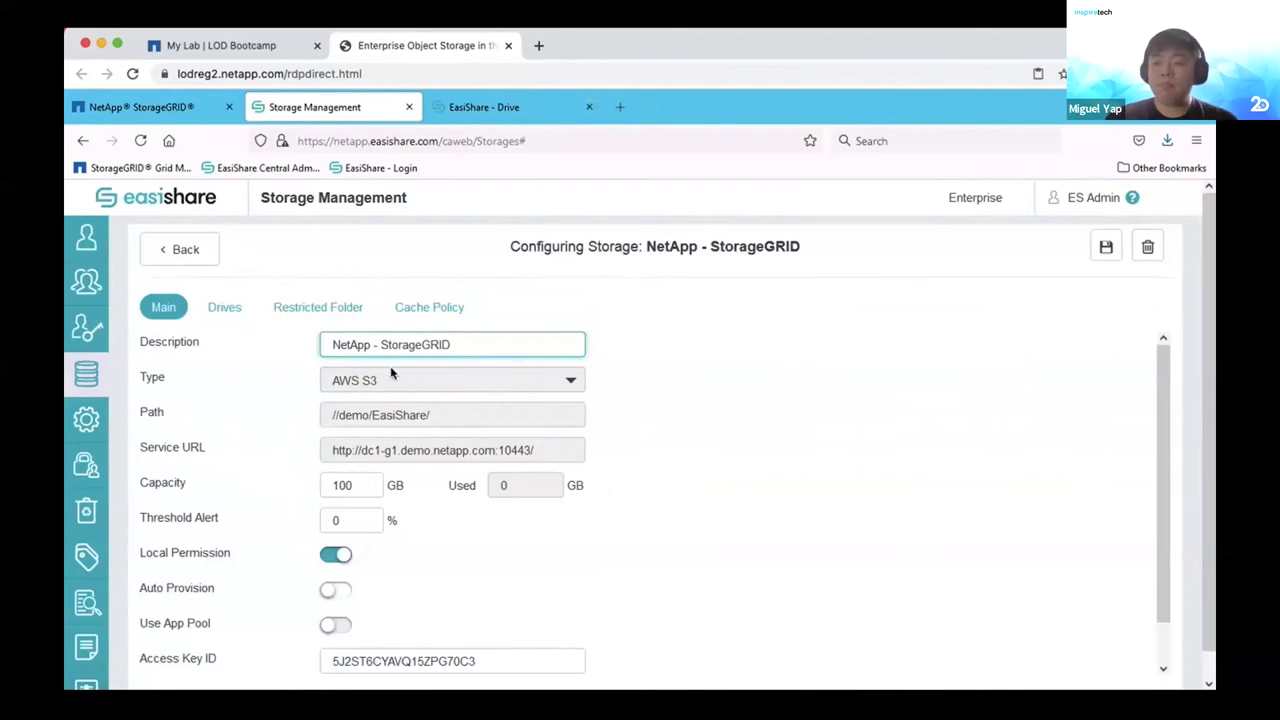
left_click(226, 308)
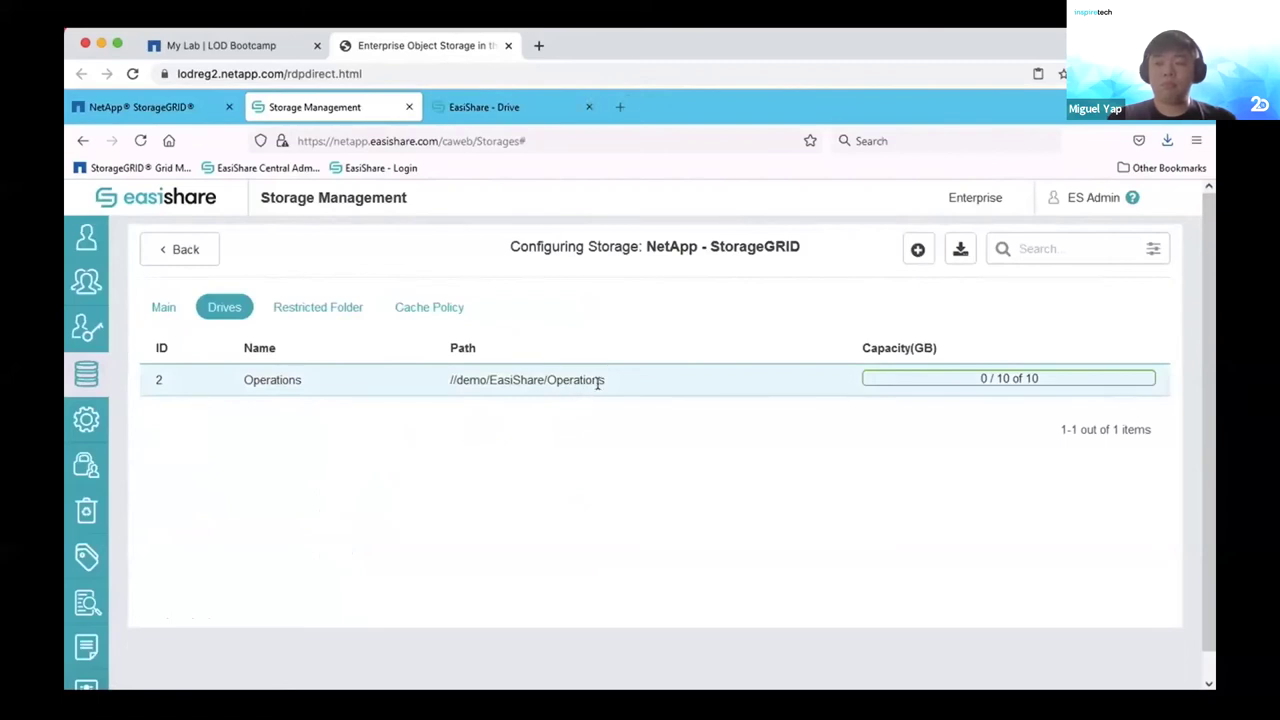
left_click(551, 379)
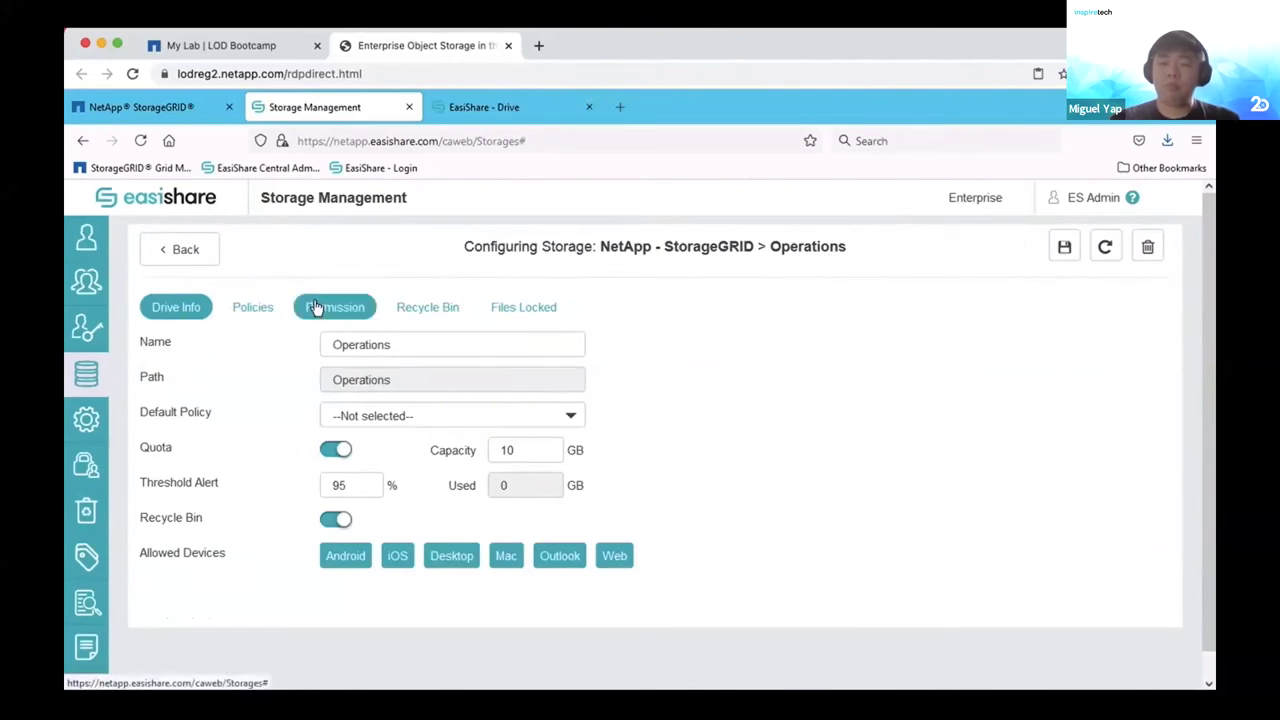
left_click(315, 307)
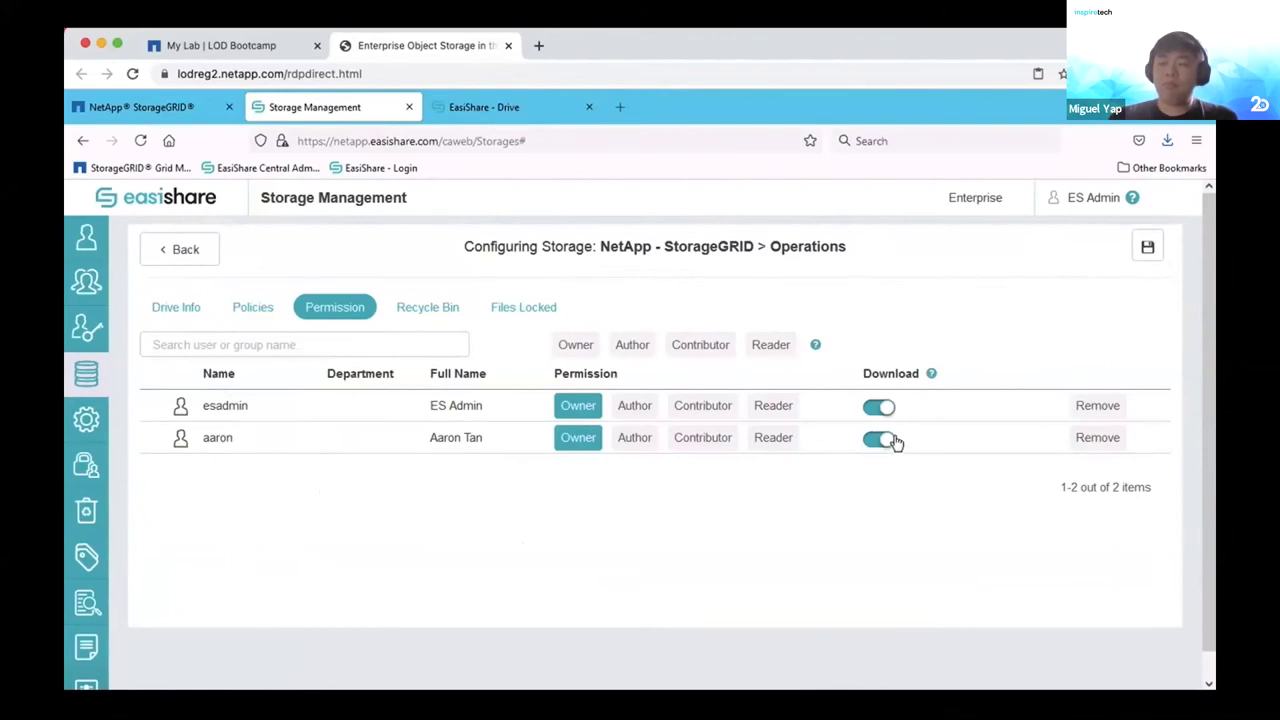
left_click(504, 110)
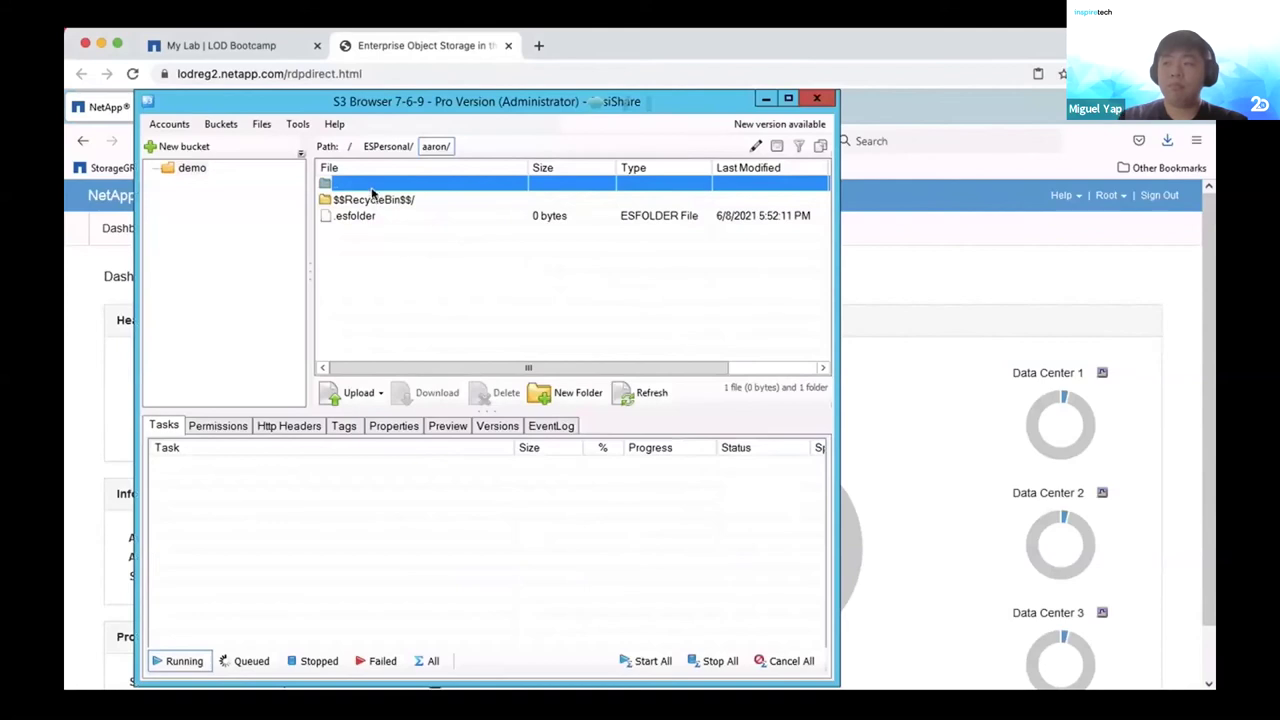
Confirm the user's ESPersonal folder holds only $$RecycleBin$$ and .esfolder, then return to the empty Personal drive.
double_click(374, 186)
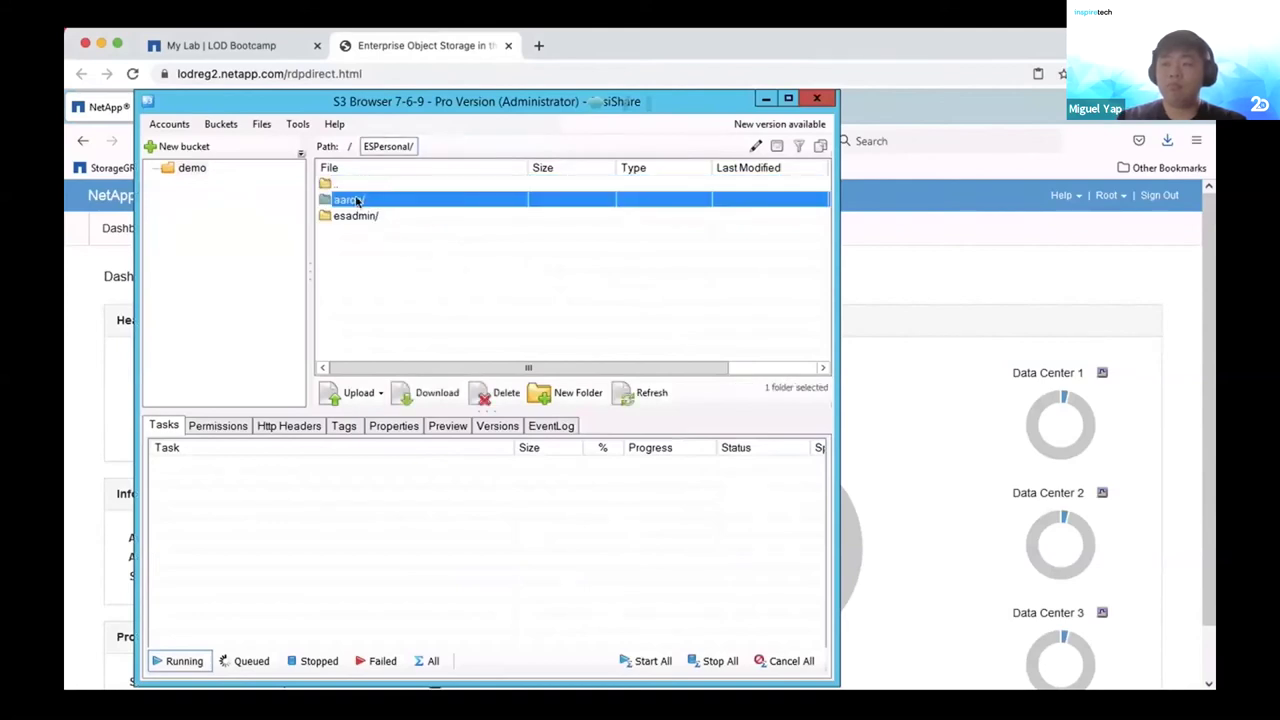
double_click(357, 200)
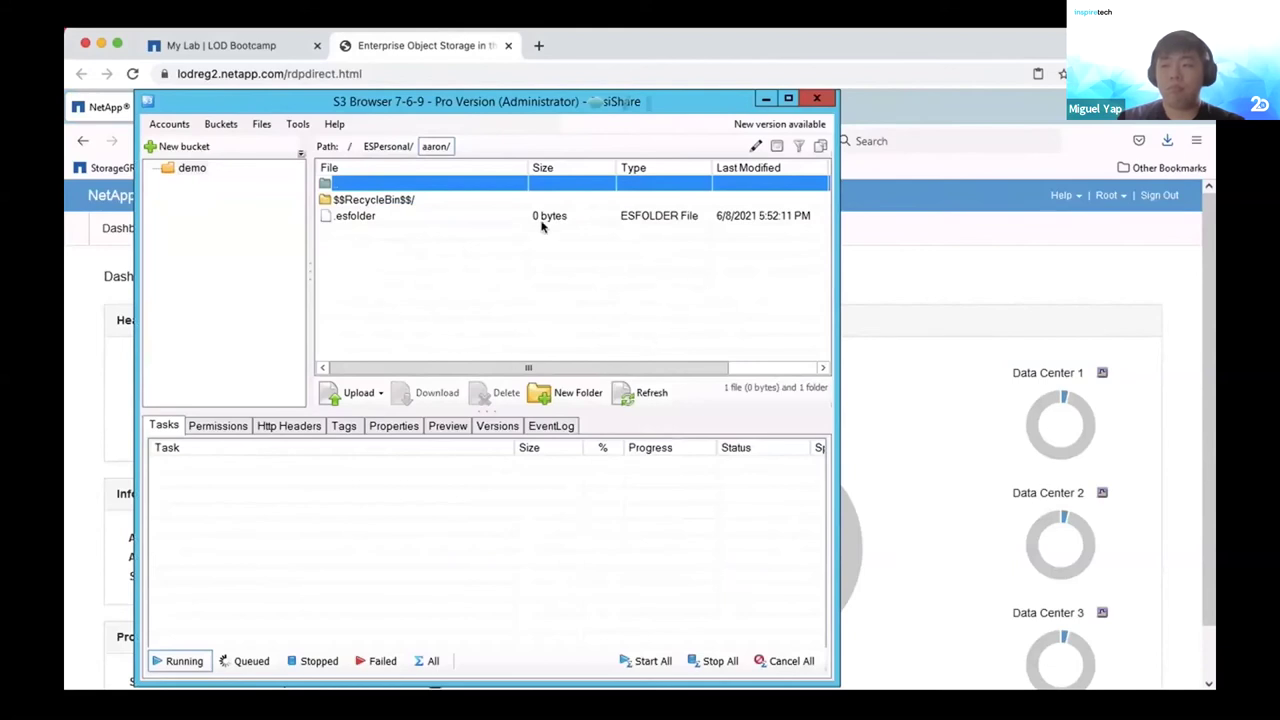
left_click(912, 290)
left_click(501, 108)
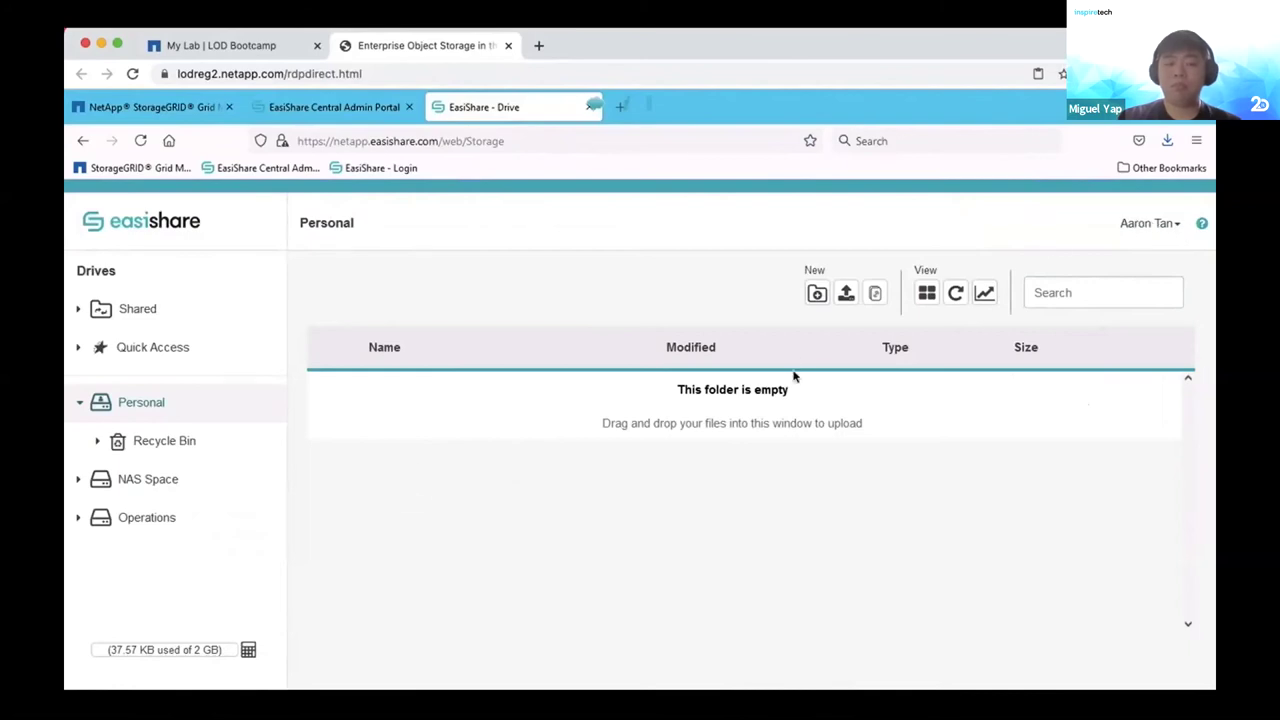
Upload Sales Invoice.docx (18.79 KB) to the Personal drive and bring S3 Browser forward.
left_click(846, 294)
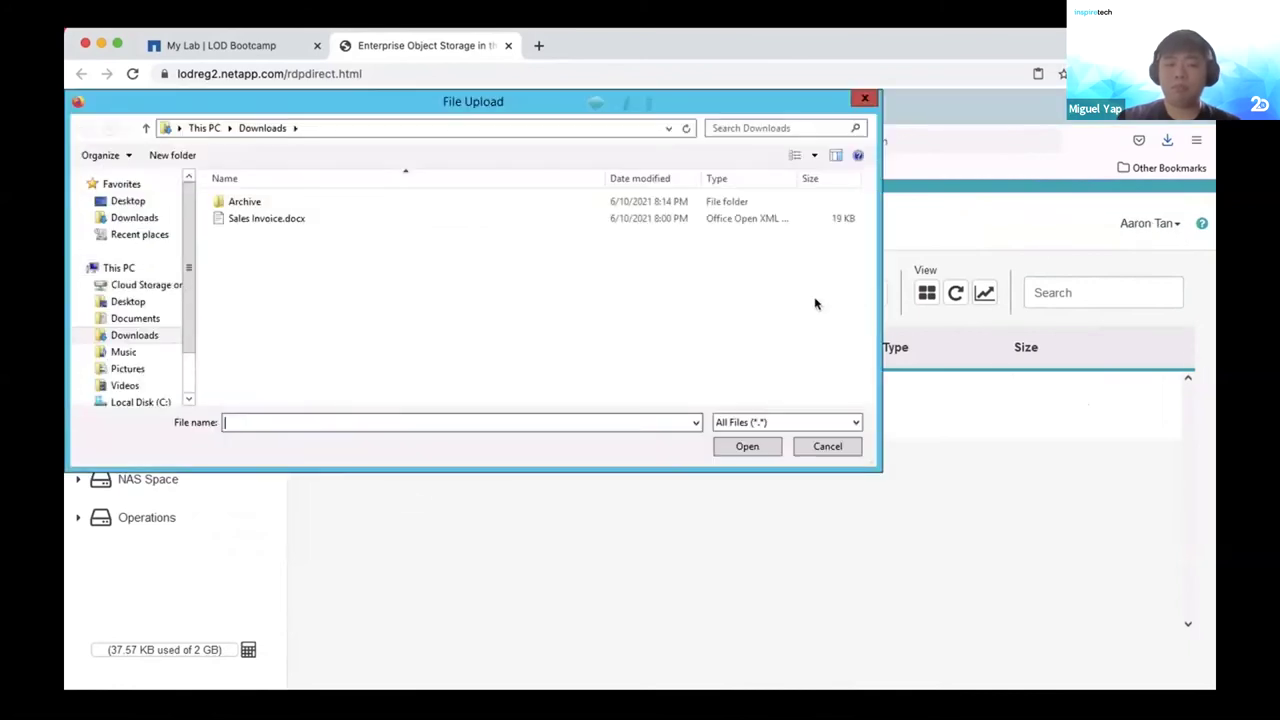
left_click(267, 220)
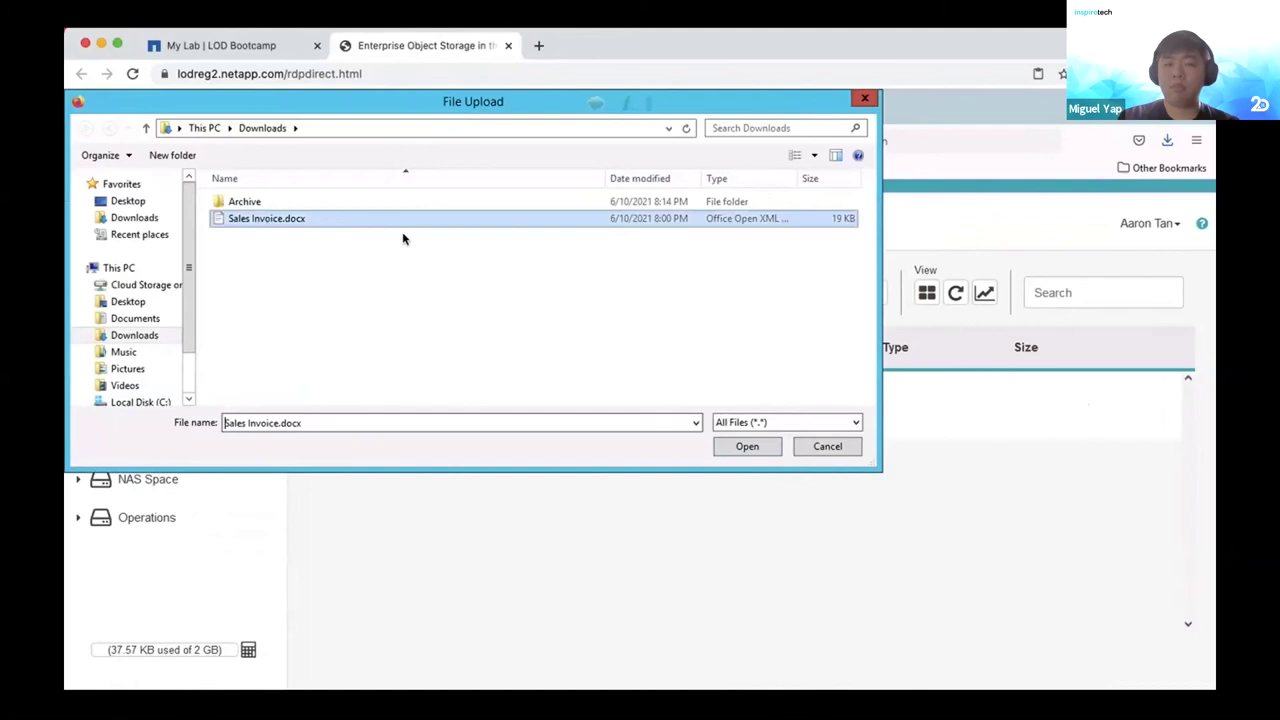
left_click(749, 446)
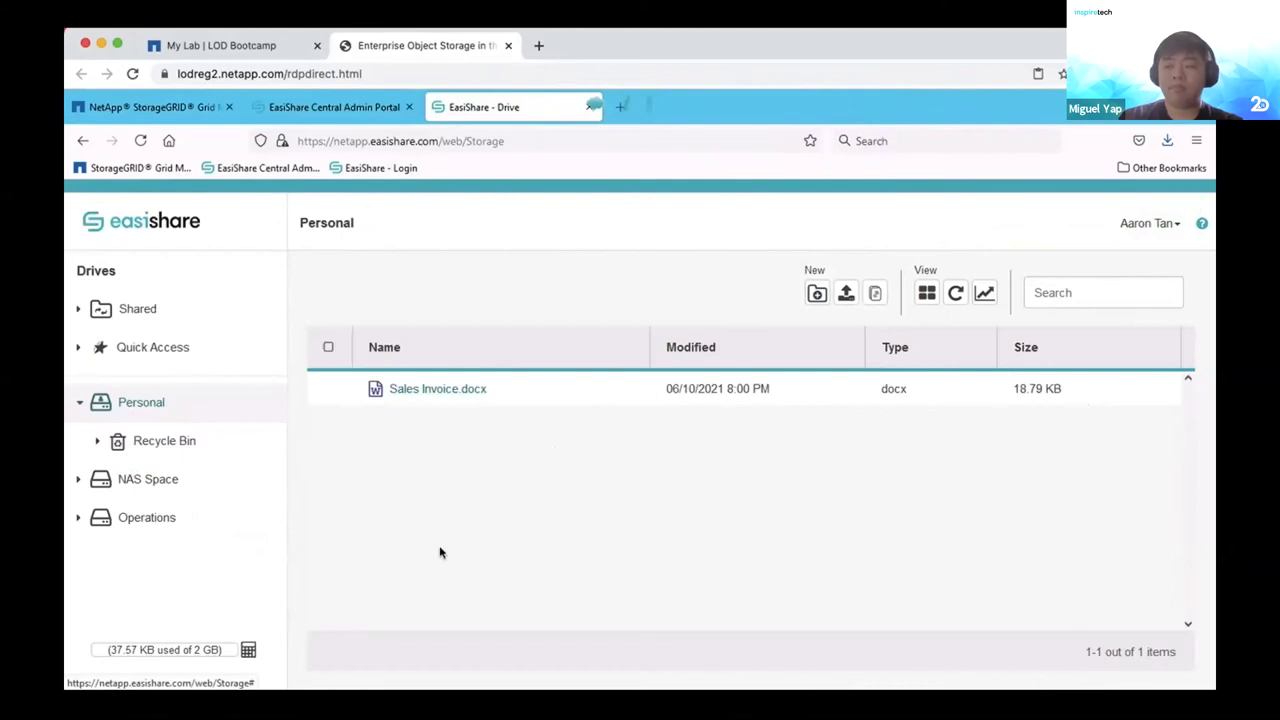
mouse_move(376, 700)
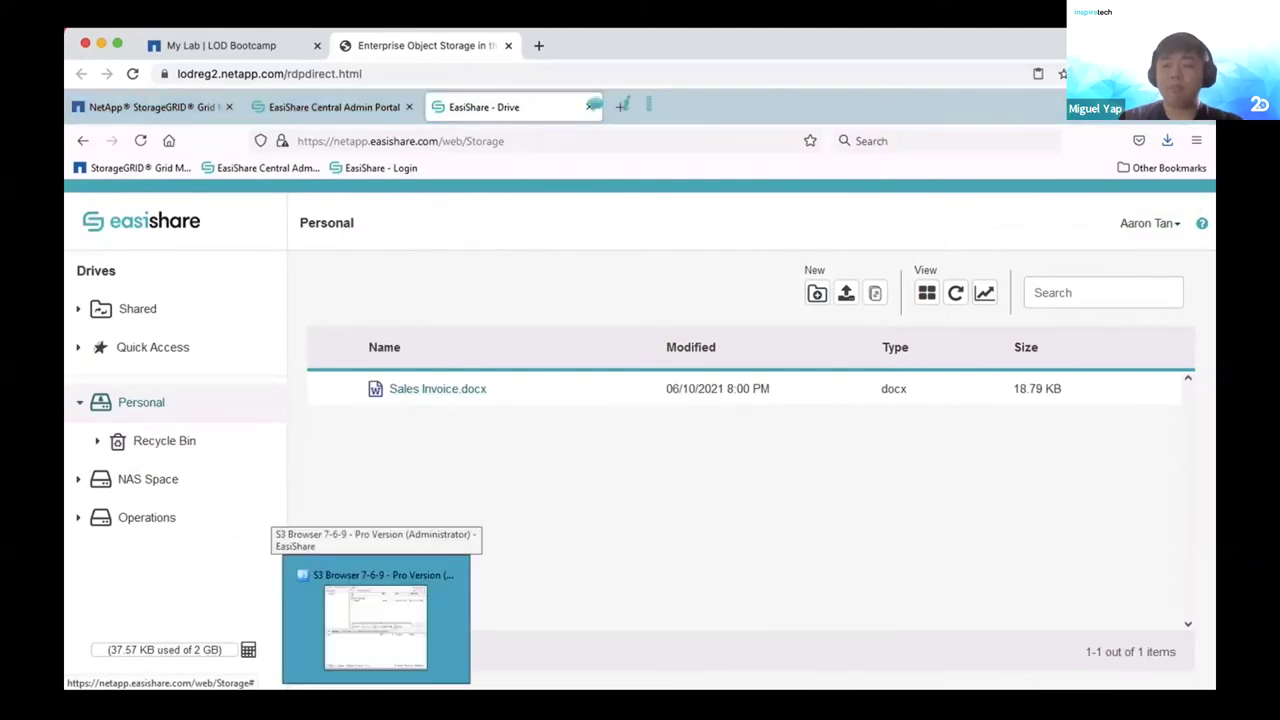
left_click(390, 630)
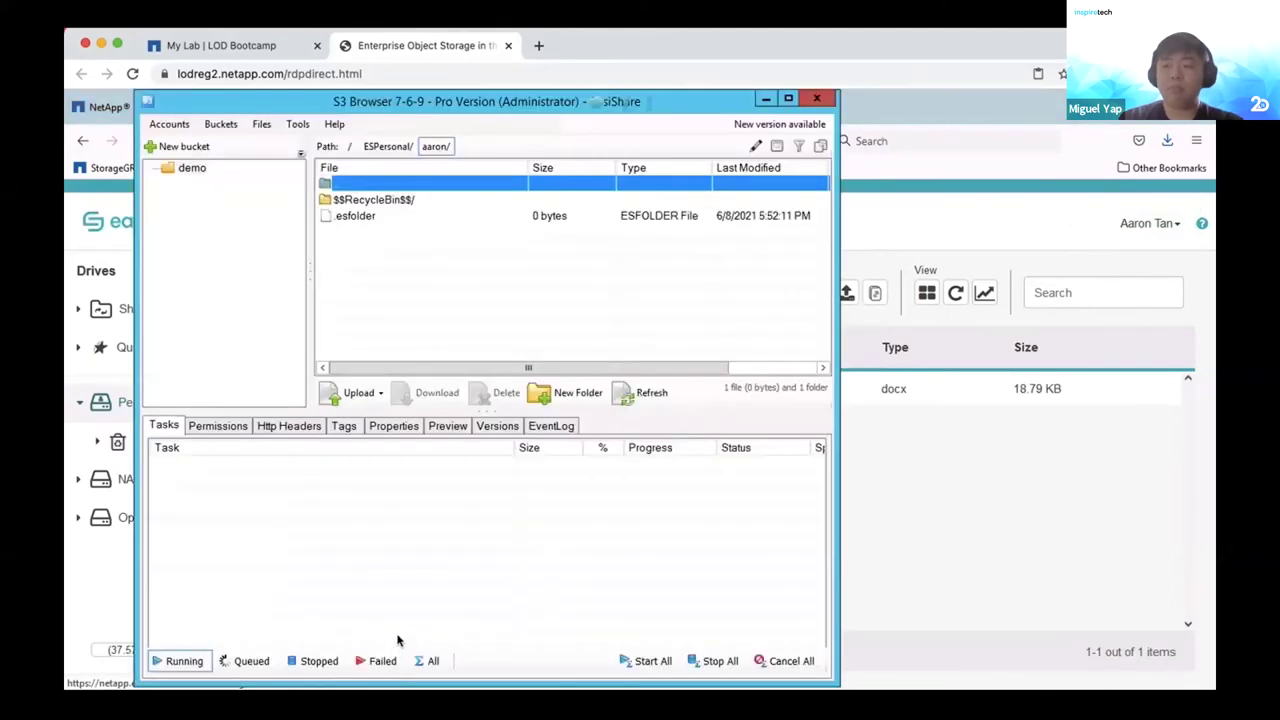
Go up to ESPersonal and reopen the user's folder to find Sales Invoice.docx.
double_click(364, 187)
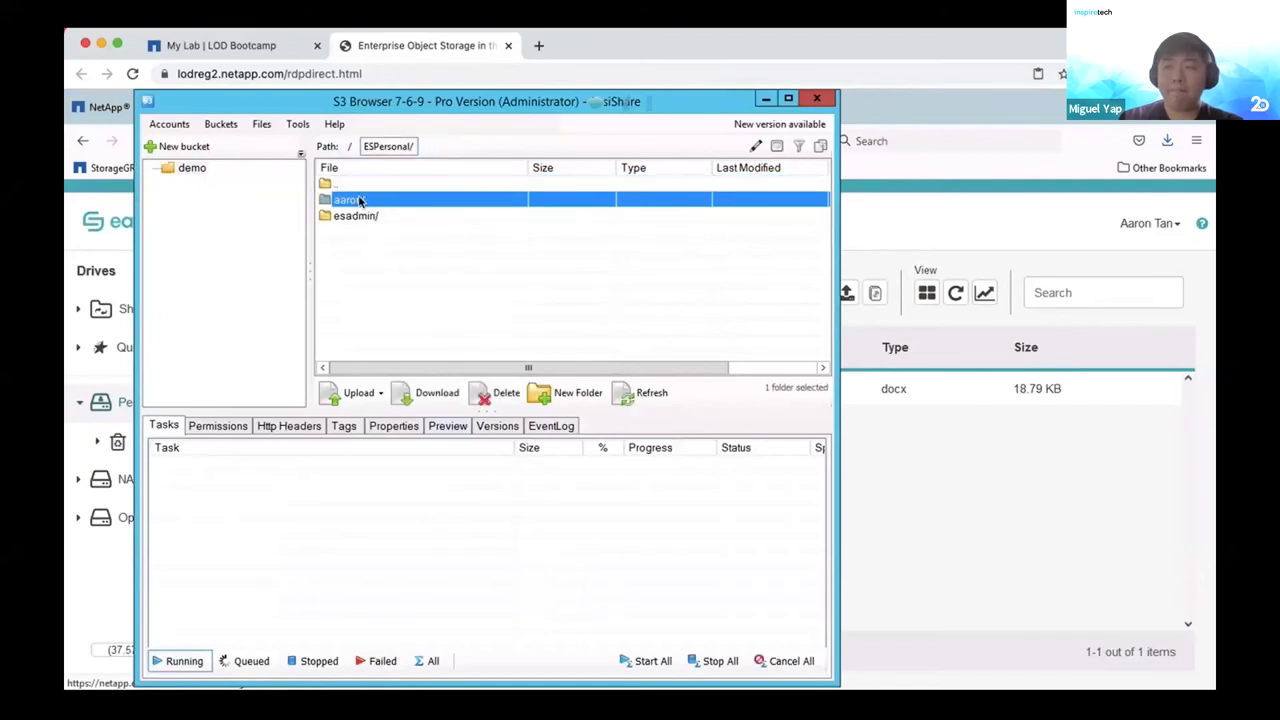
double_click(361, 200)
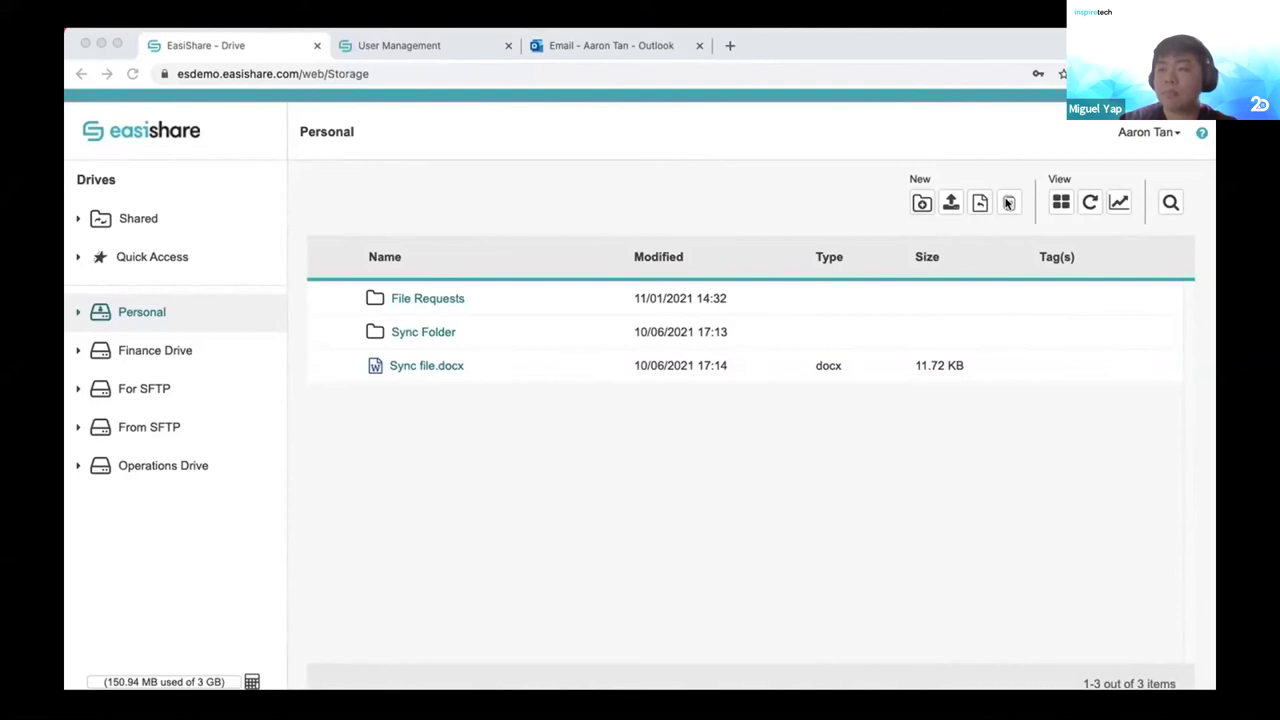
Create a new folder named Webinar in the Personal drive.
left_click(922, 205)
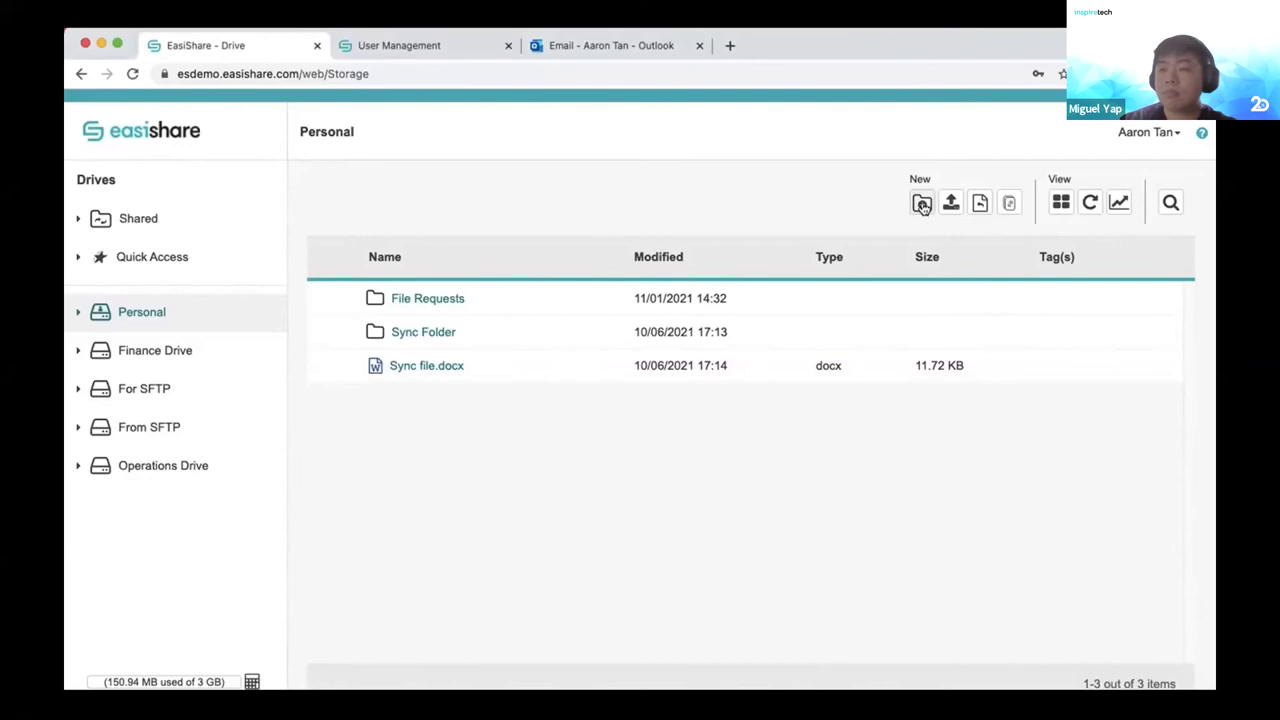
type("Webinar")
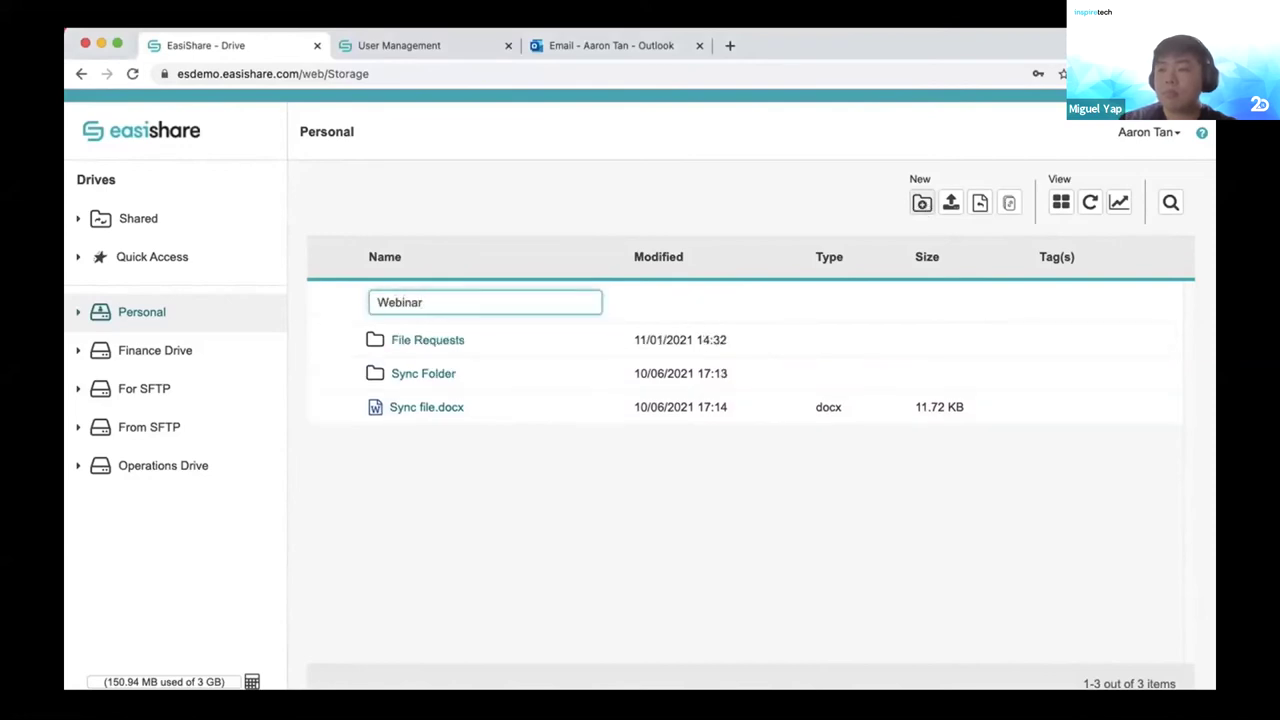
key("Return")
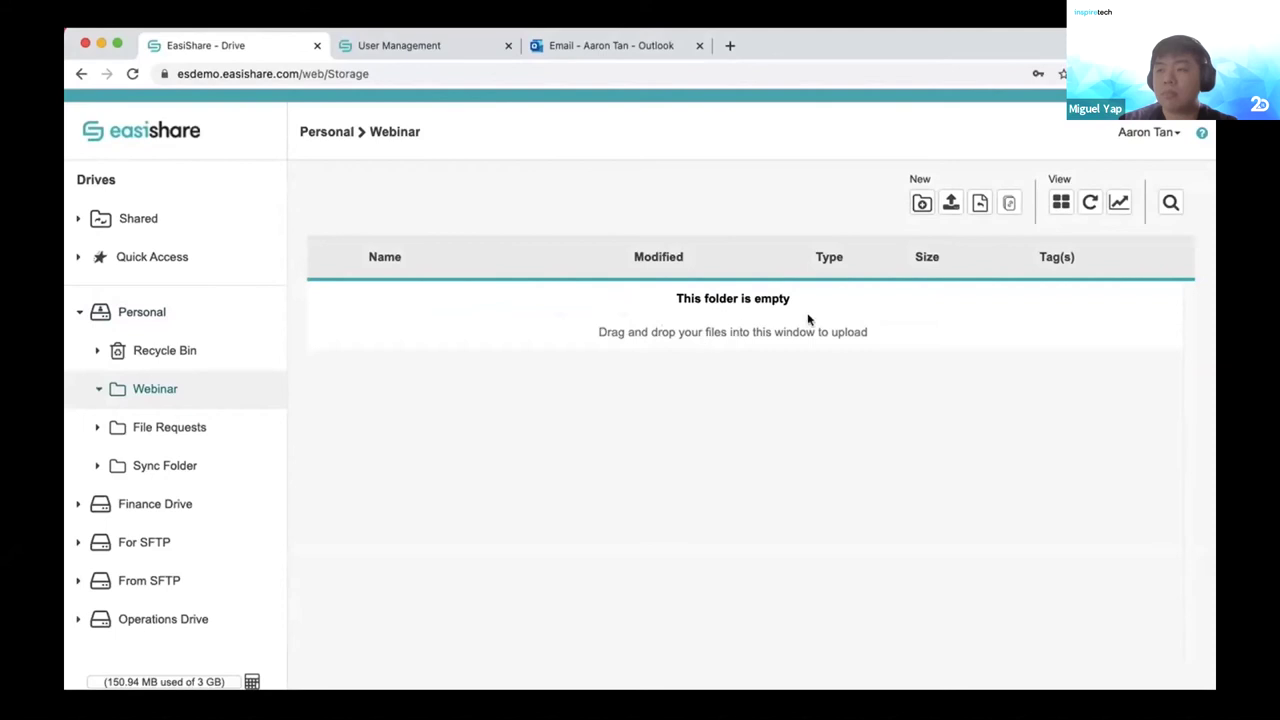
Upload EasiShare Doc Test 1.docx into Webinar and return to the Personal drive.
left_click(950, 204)
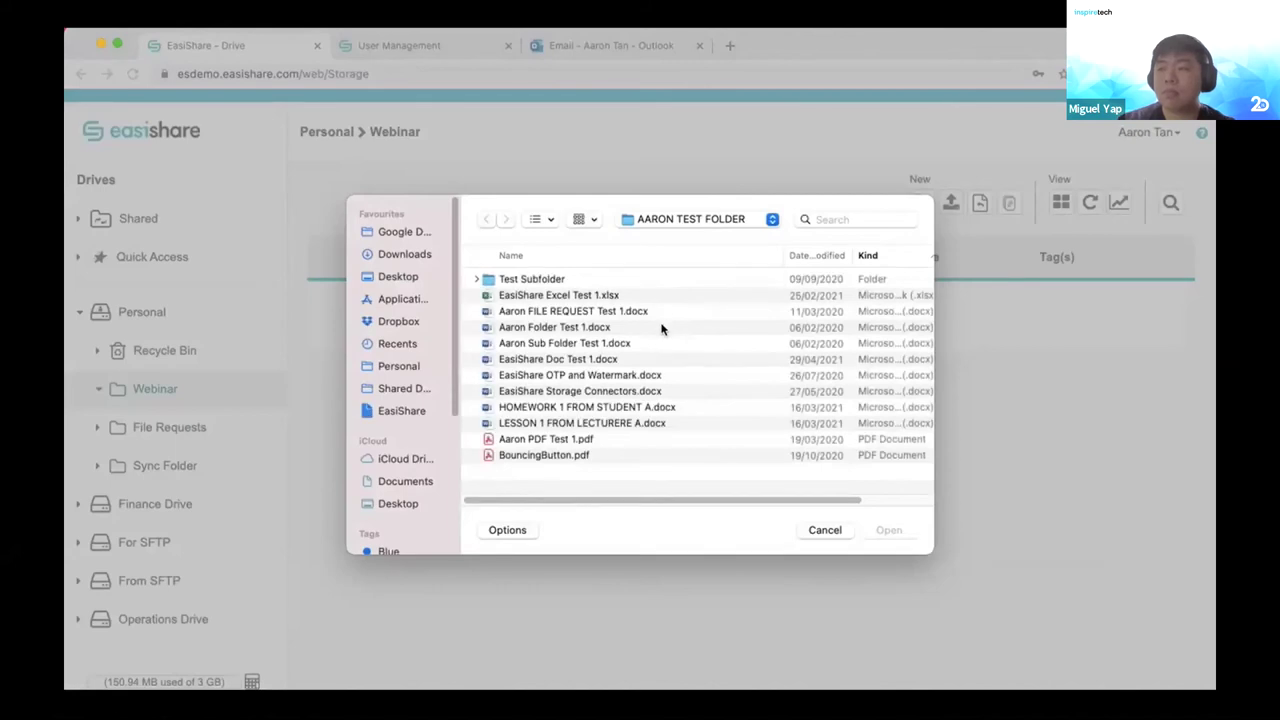
left_click(533, 364)
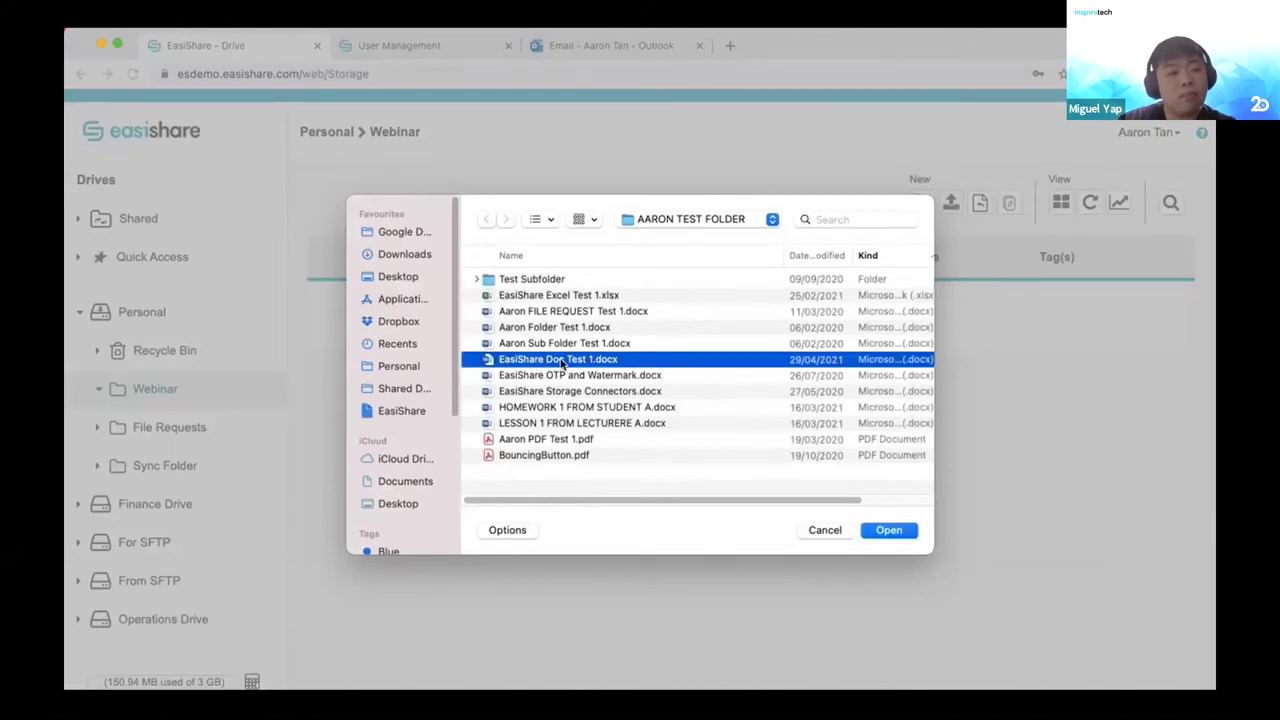
left_click(877, 531)
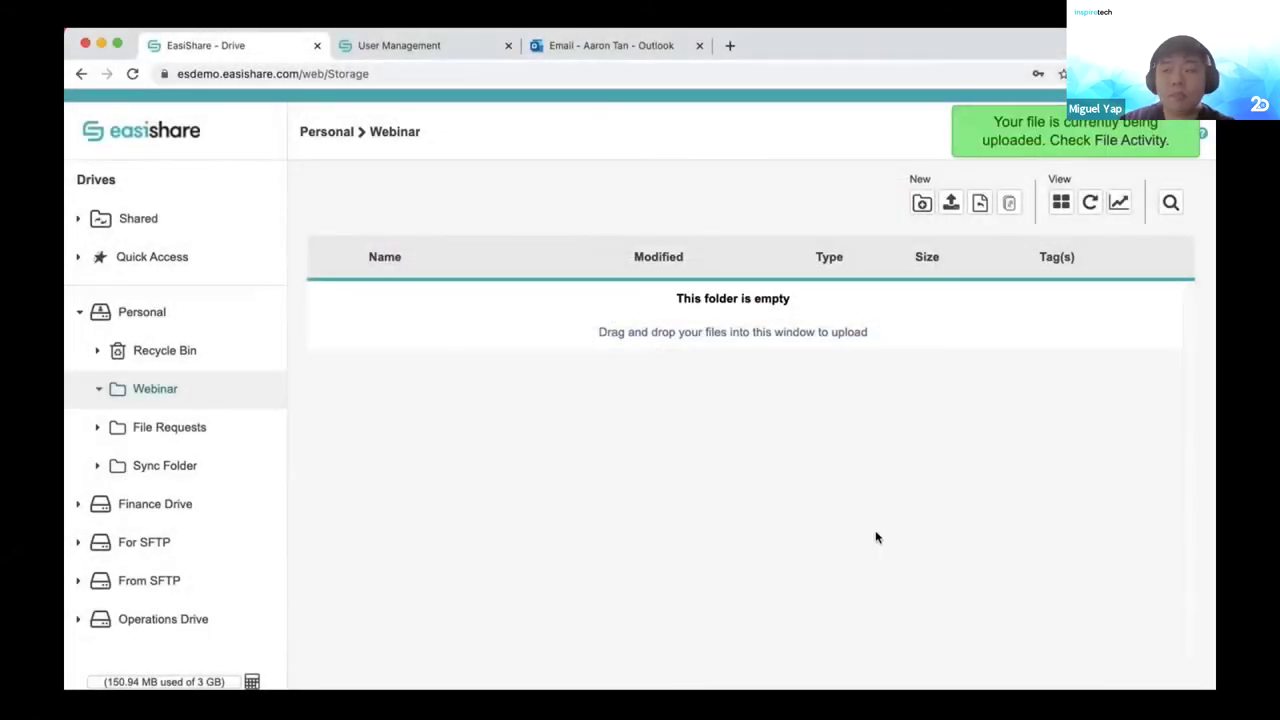
left_click(343, 133)
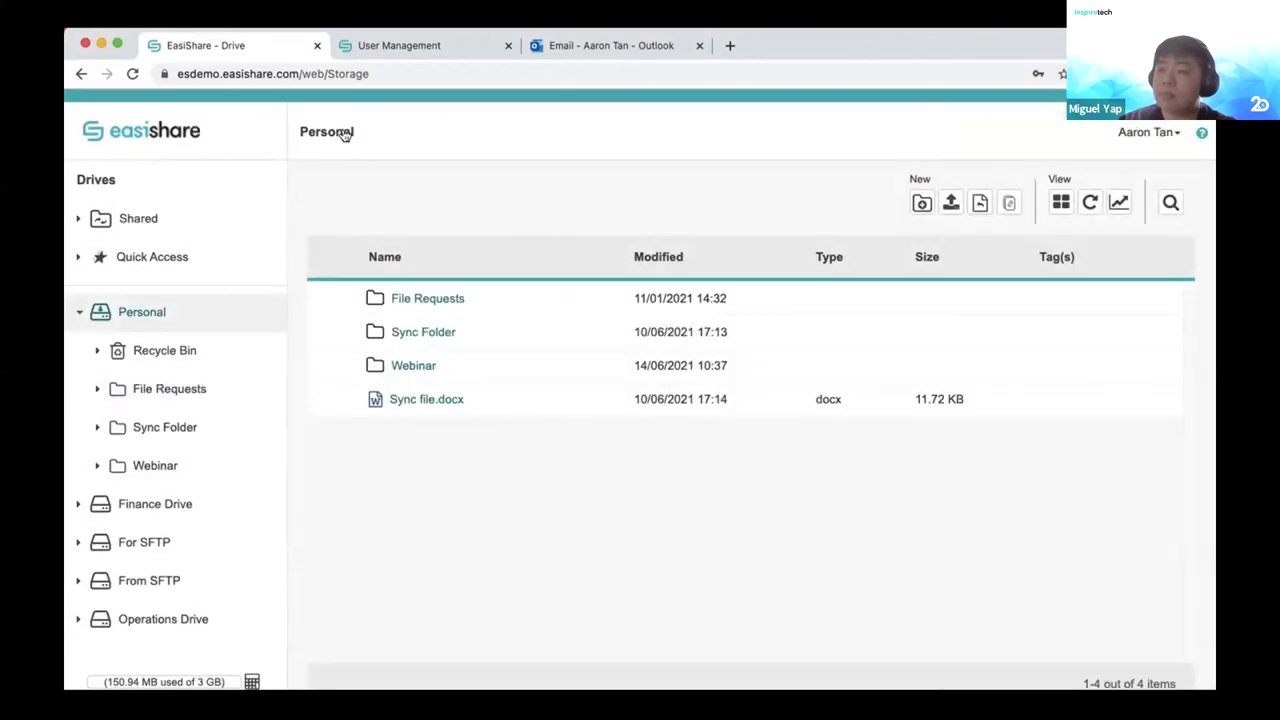
right_click(422, 368)
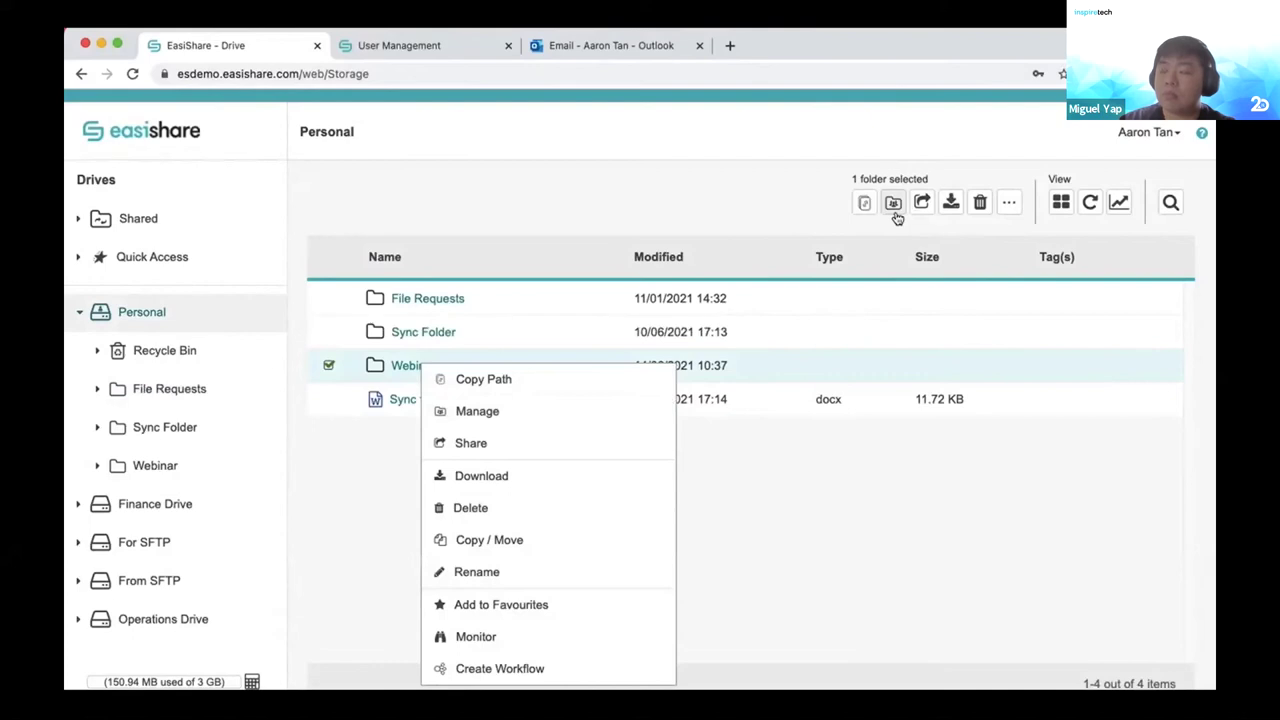
Add the Second Party user to Webinar as Author and apply the sharing permissions.
left_click(478, 411)
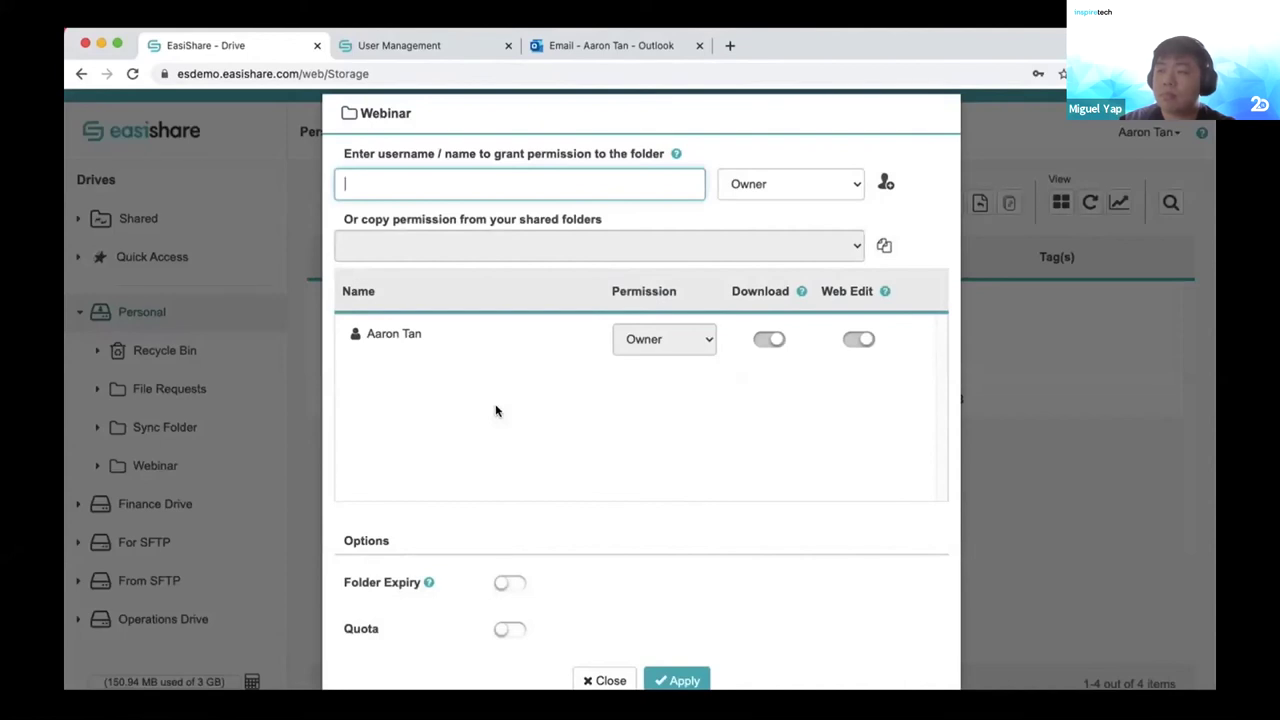
type("second")
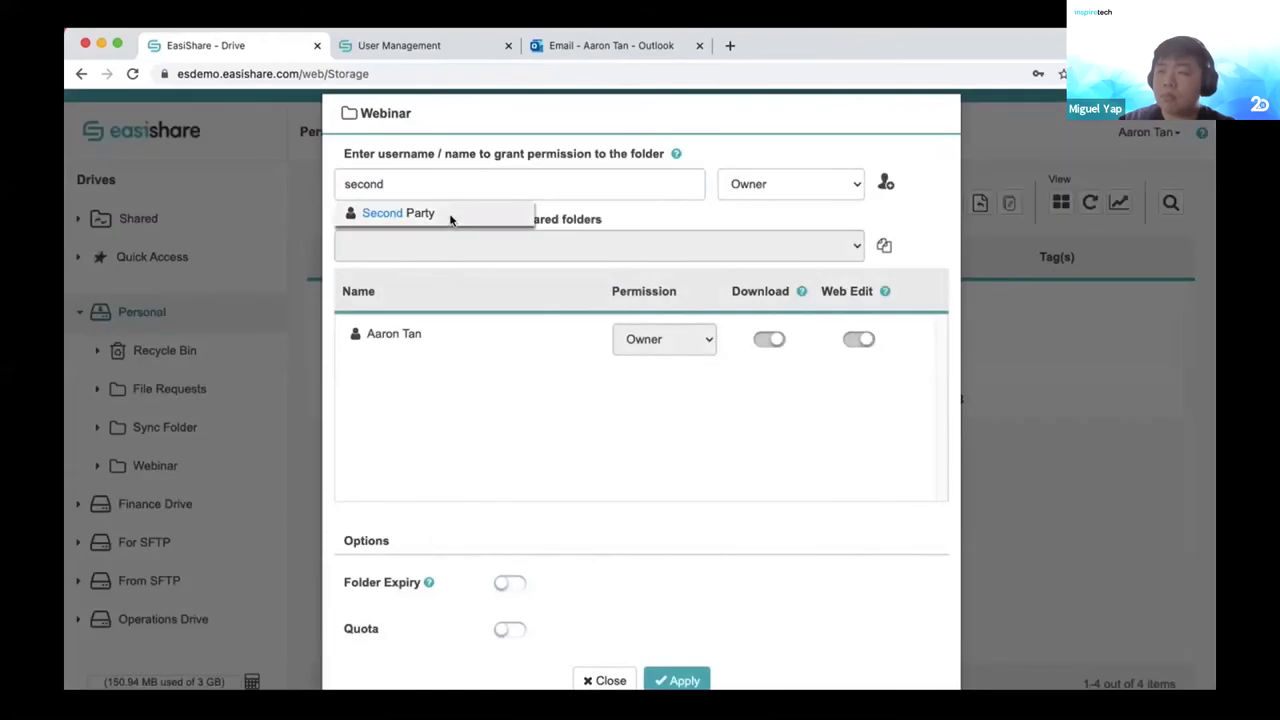
left_click(450, 216)
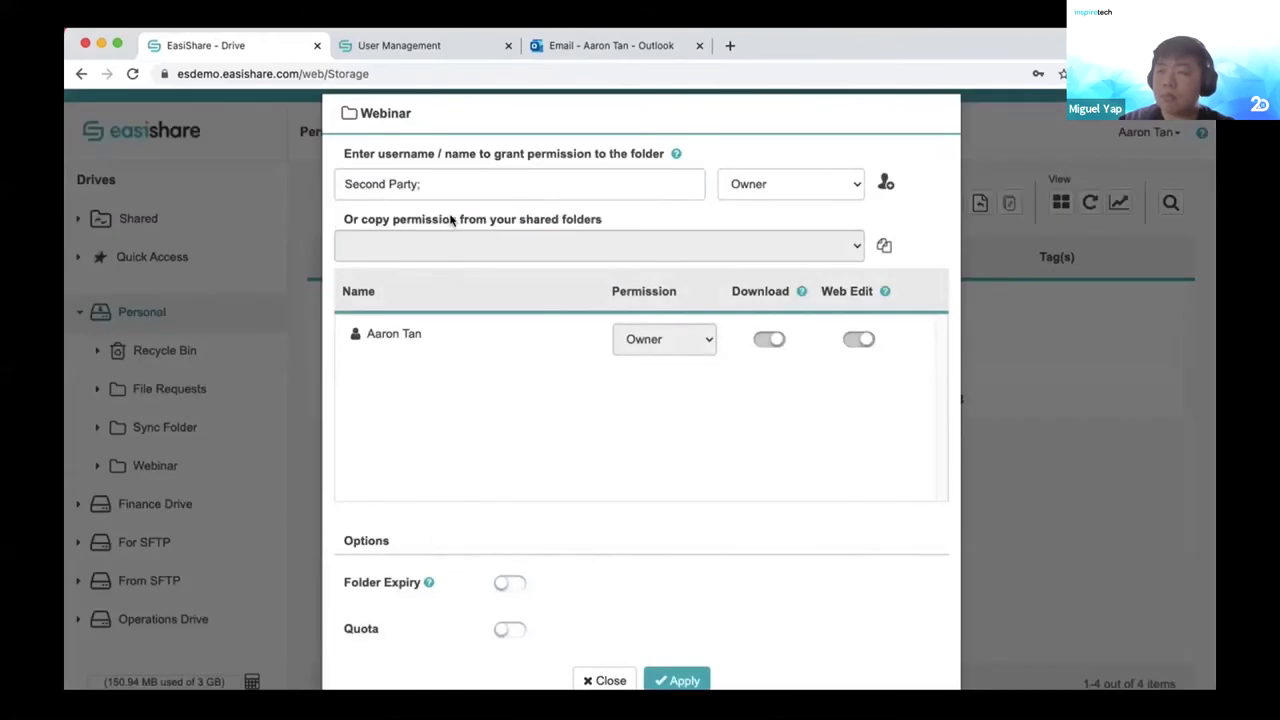
mouse_move(675, 153)
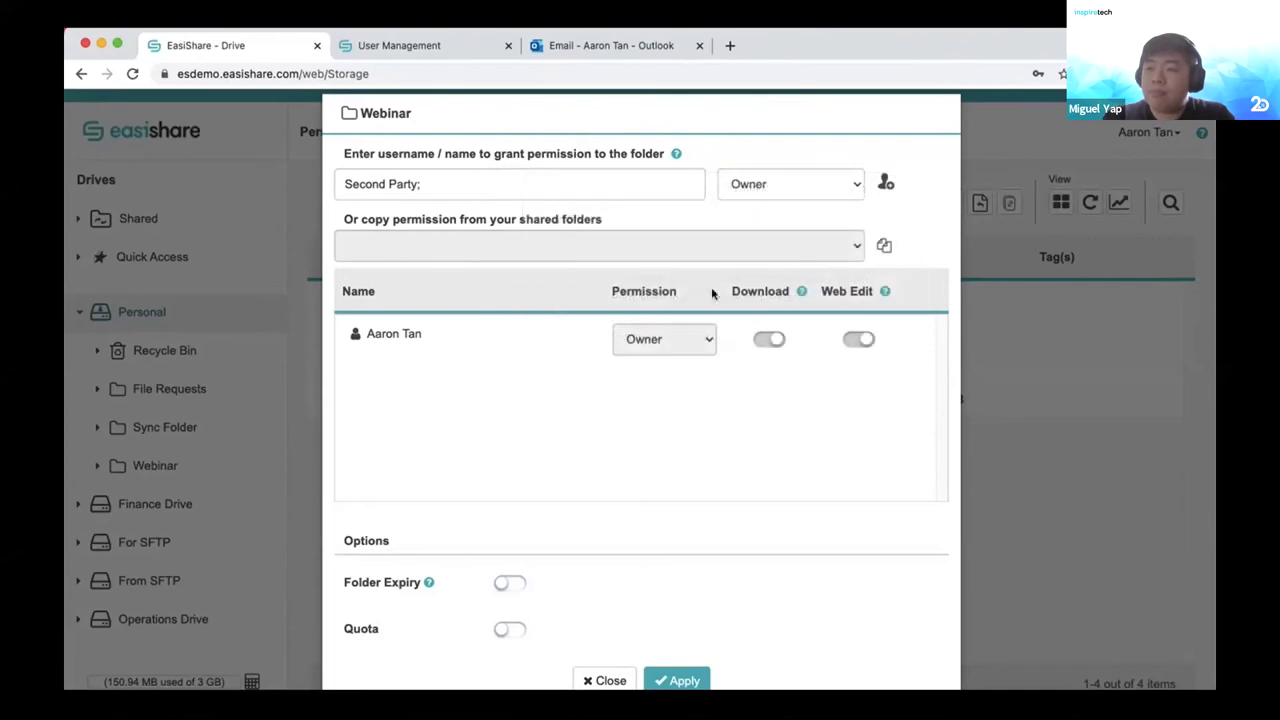
left_click(858, 184)
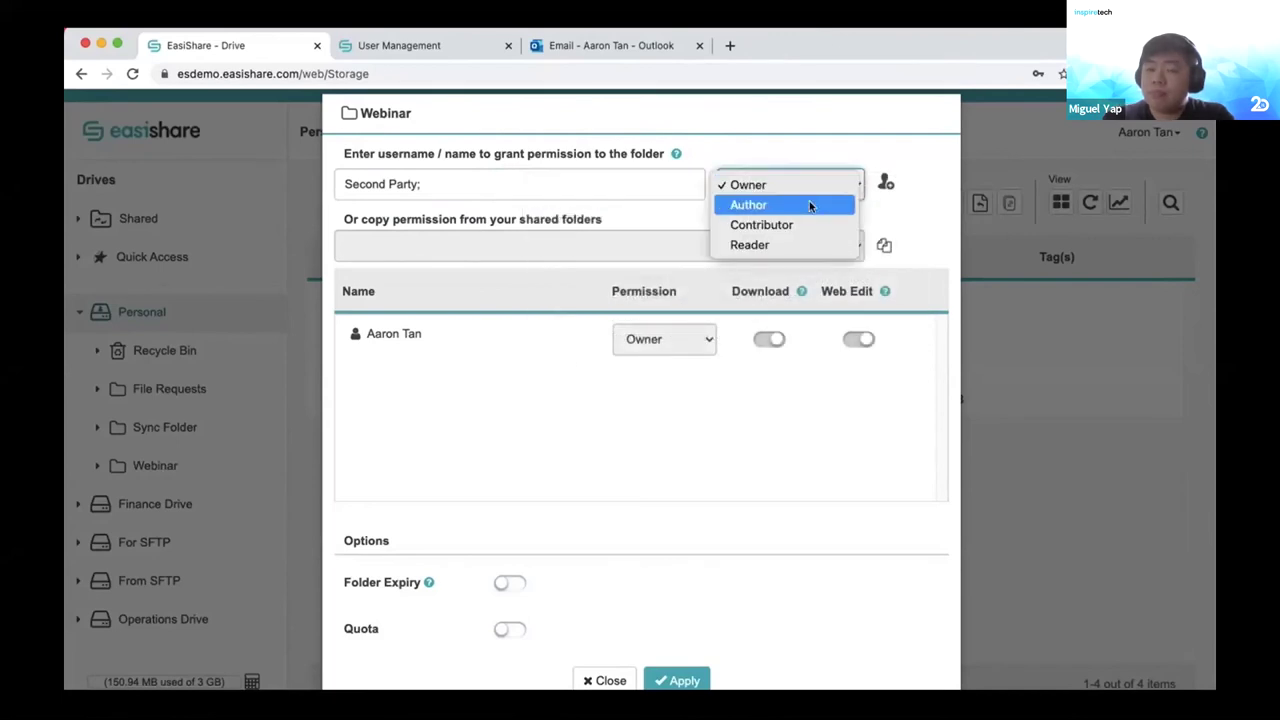
left_click(811, 206)
left_click(886, 183)
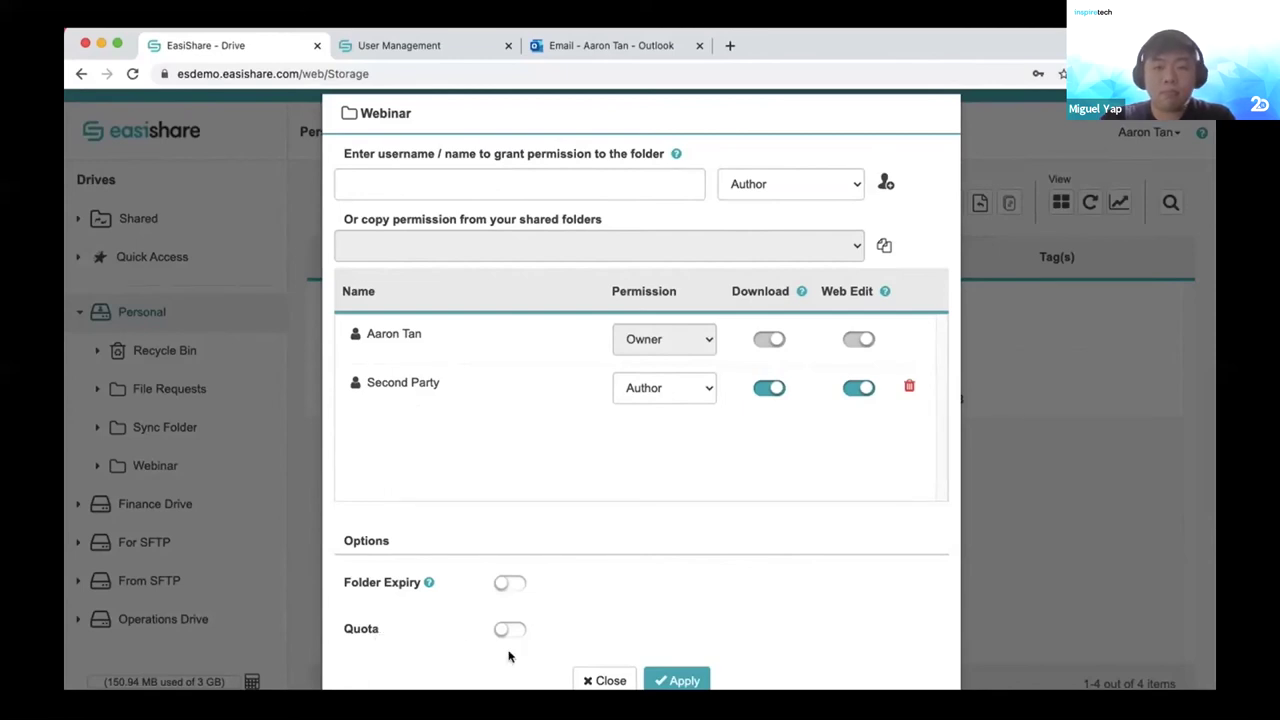
left_click(679, 680)
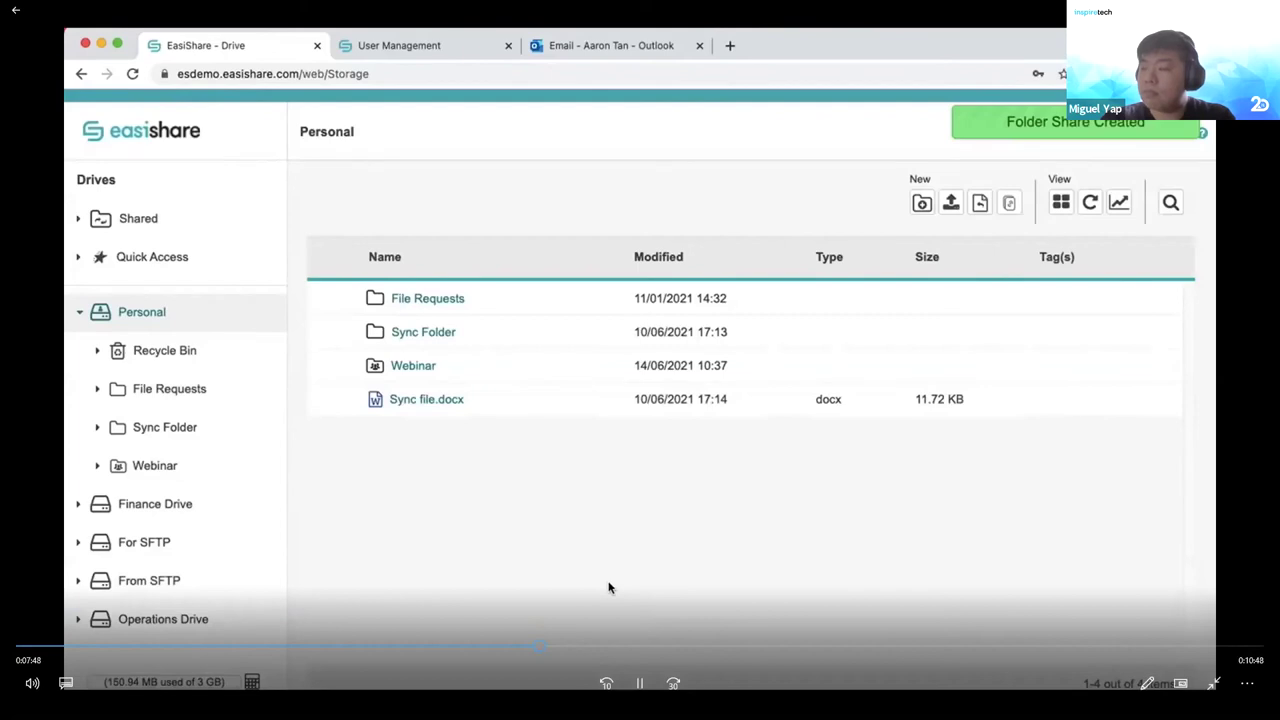
Monitor Webinar for File Modified events, notifying immediately on any changes.
right_click(420, 374)
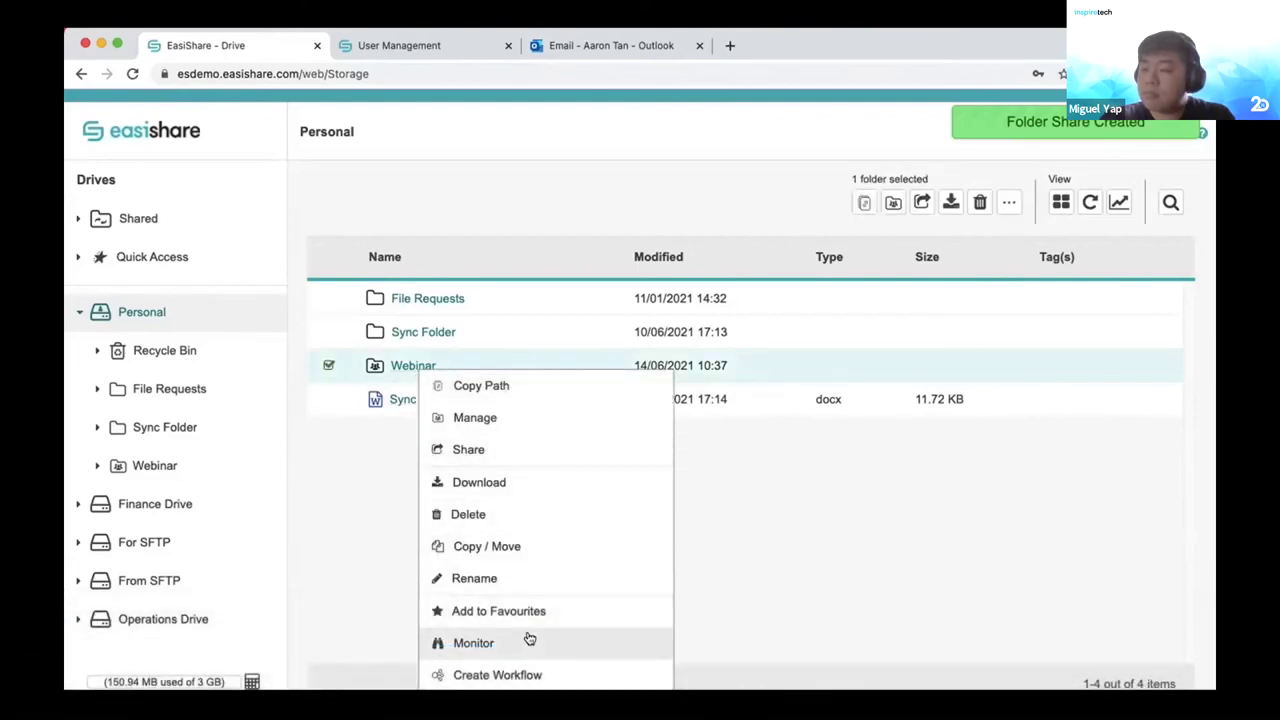
left_click(529, 640)
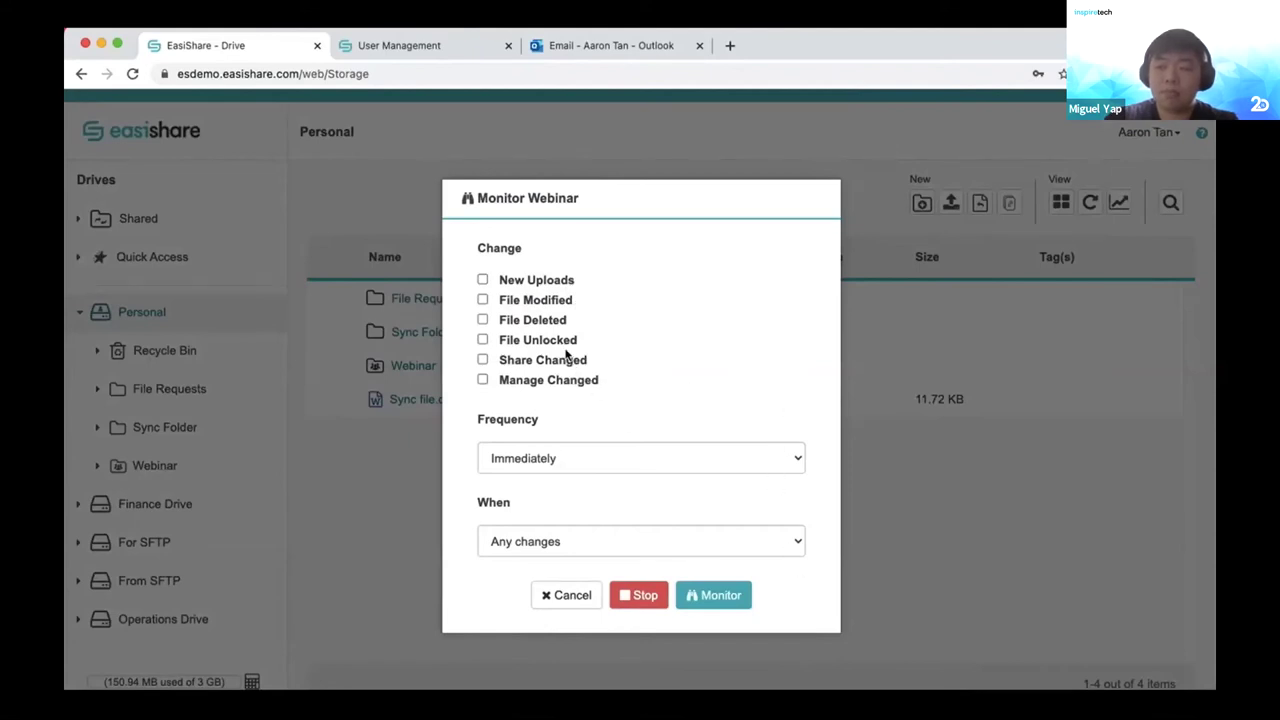
left_click(482, 301)
left_click(712, 597)
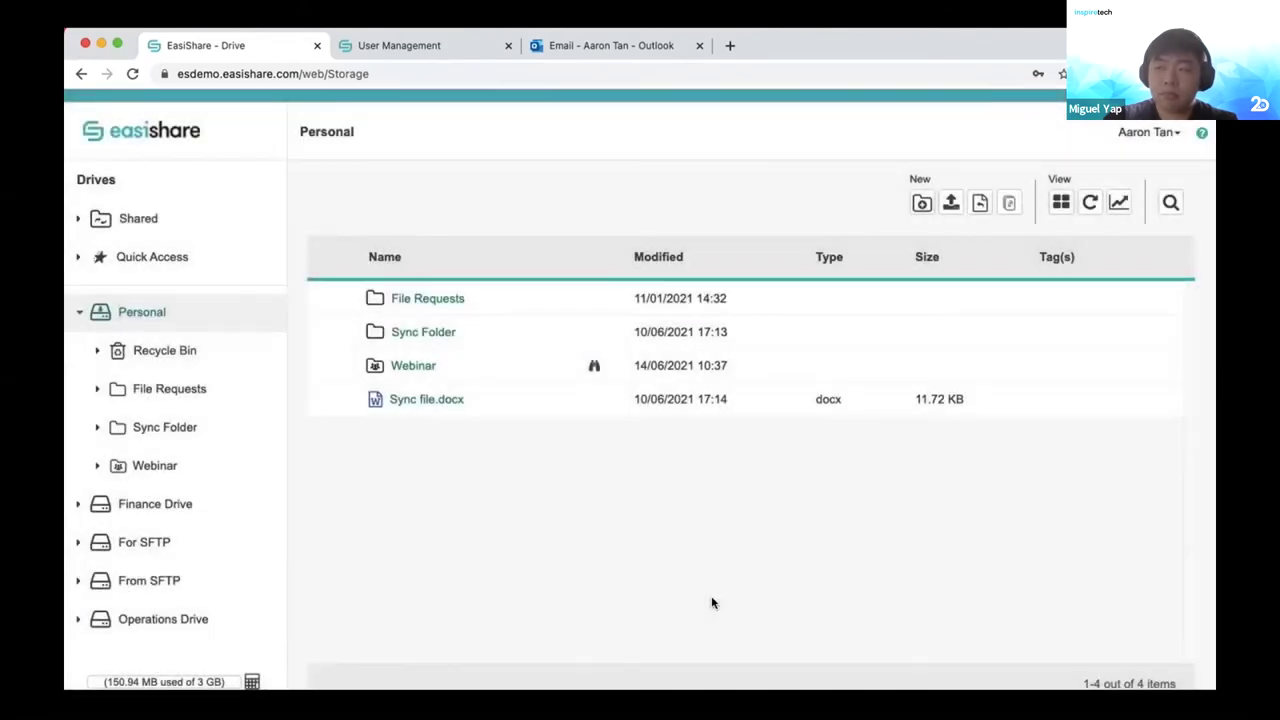
Apply a share approval workflow to Webinar with yourself as approver and ALL must approve.
right_click(423, 370)
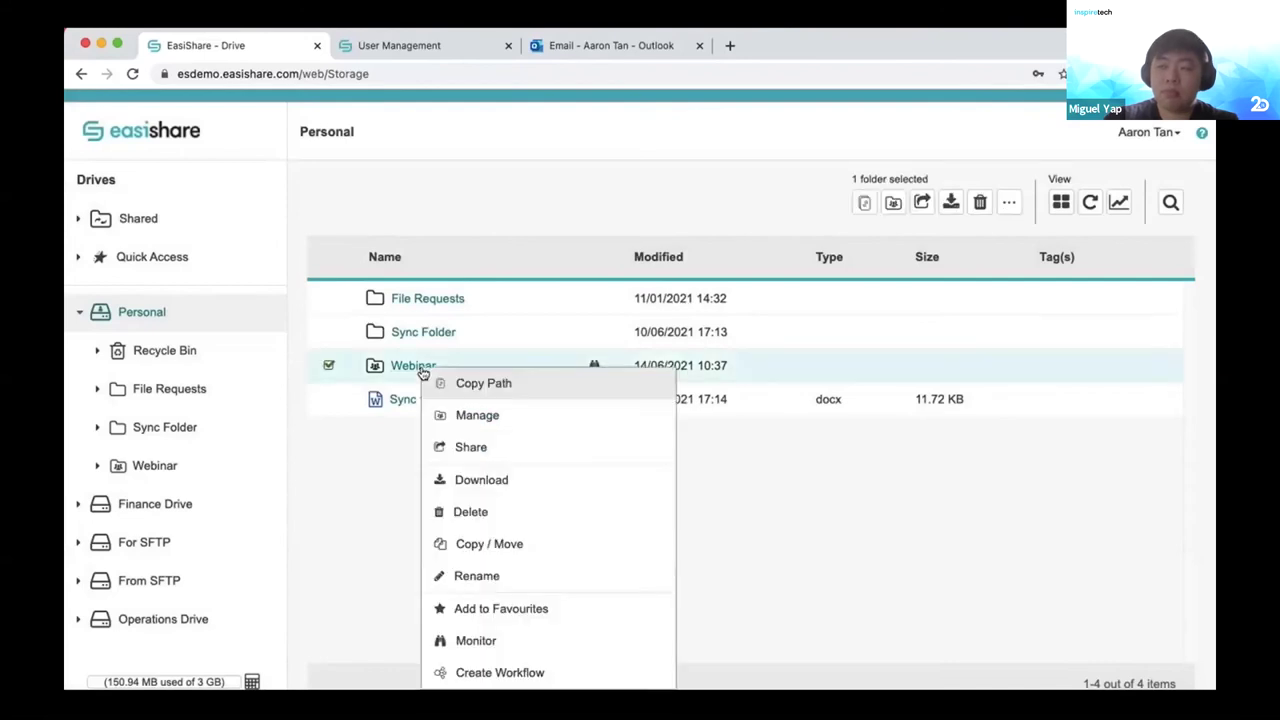
left_click(550, 671)
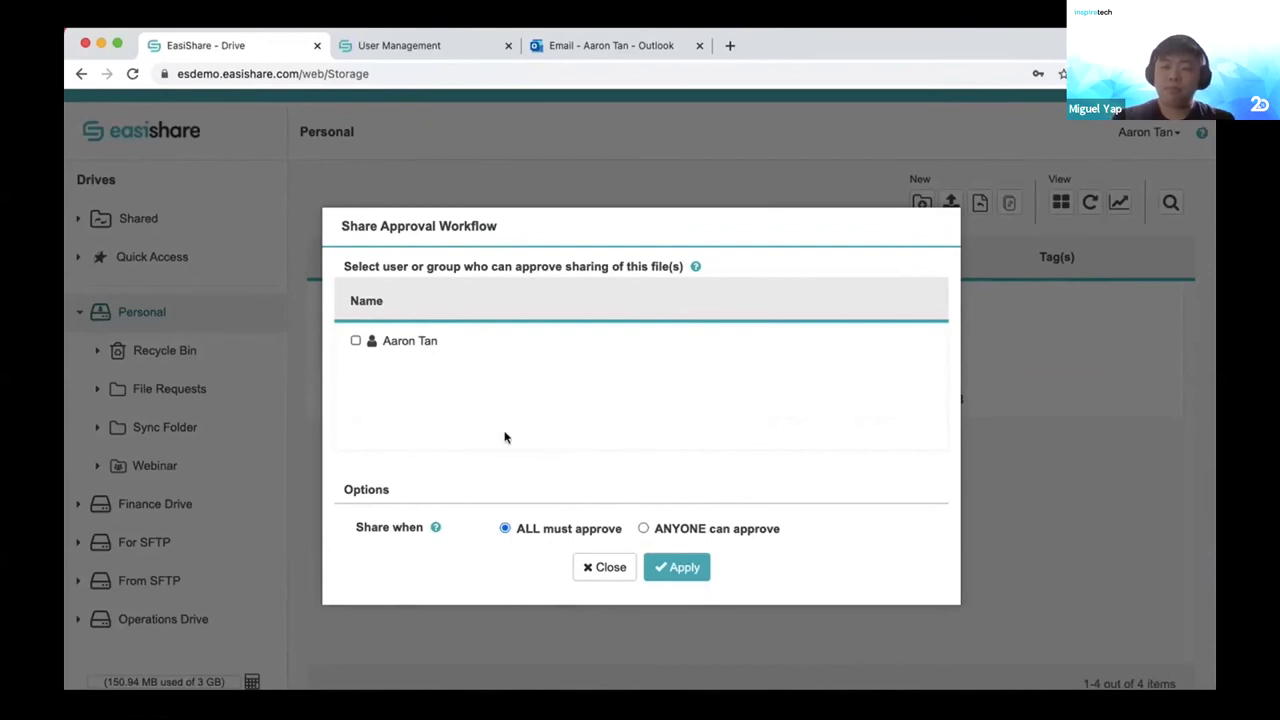
left_click(356, 341)
left_click(684, 566)
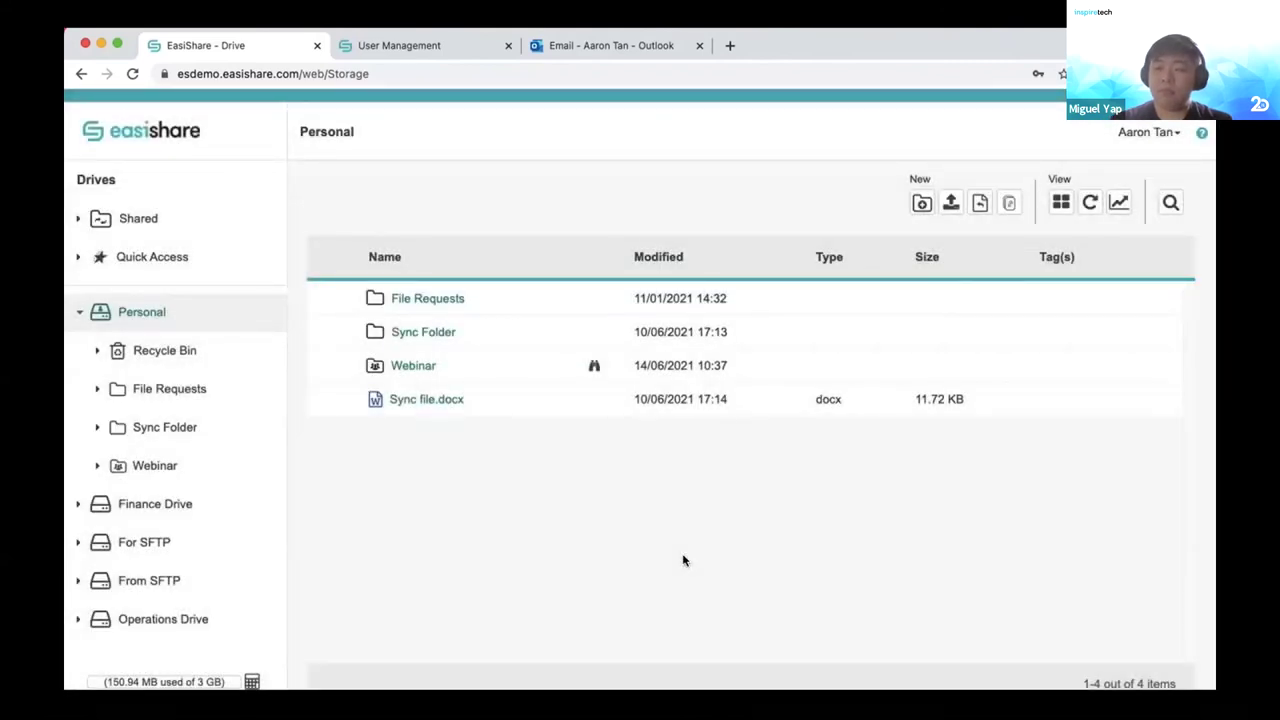
left_click(1155, 133)
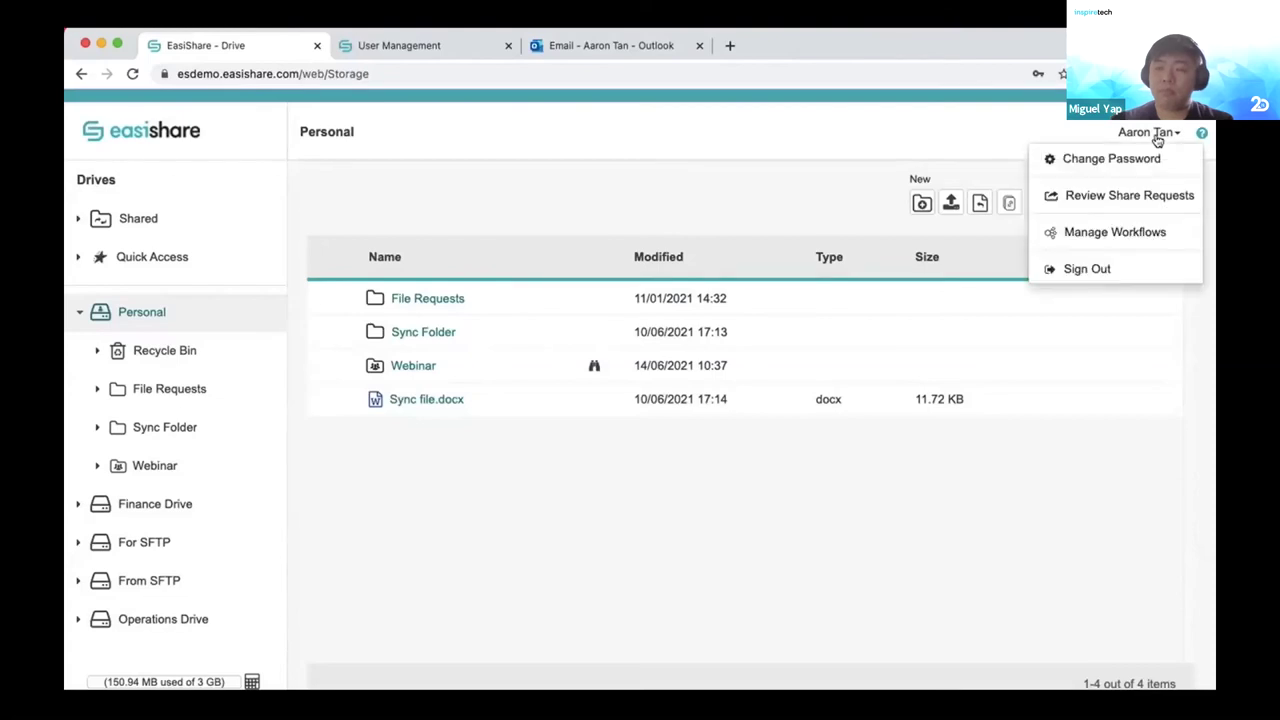
left_click(1100, 268)
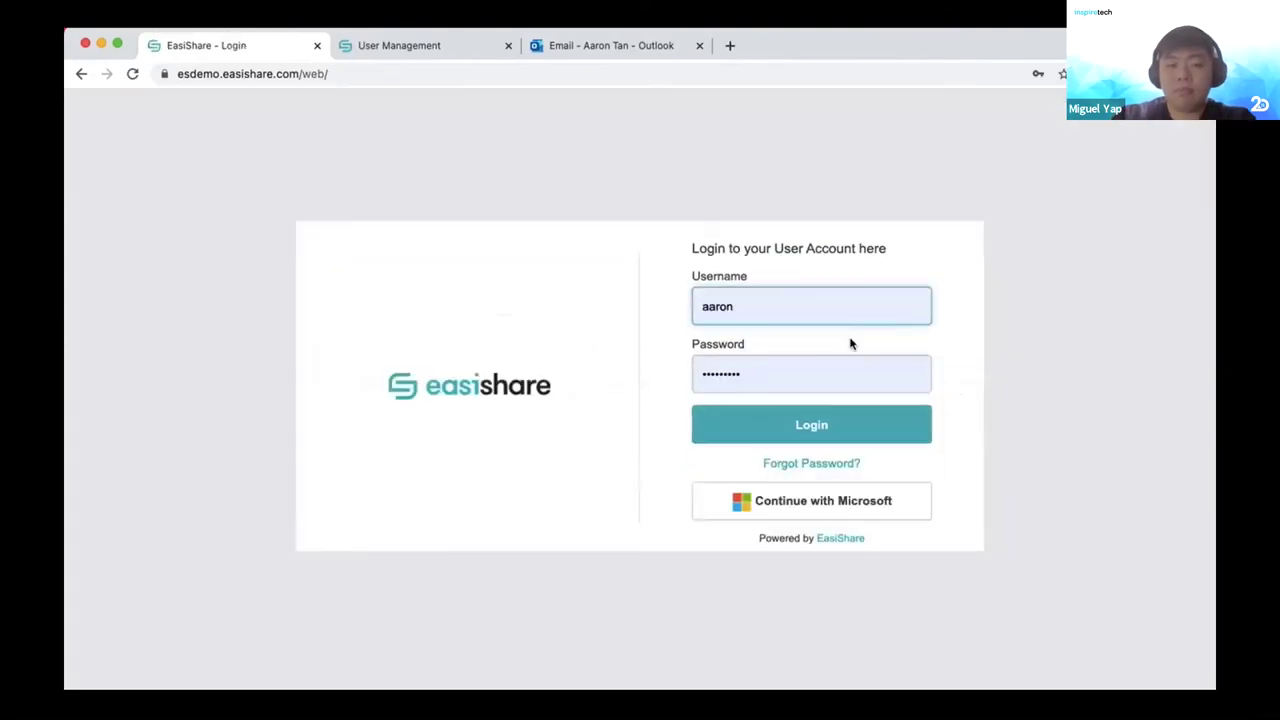
left_click(832, 315)
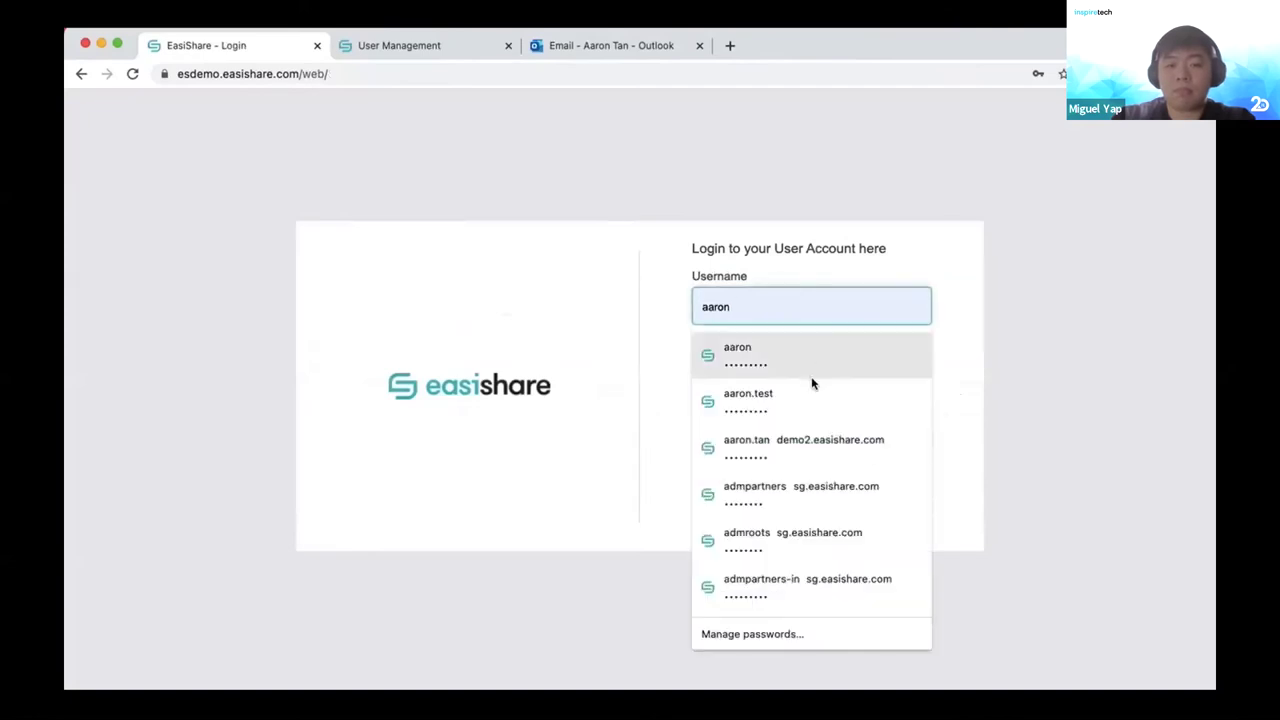
left_click(811, 375)
left_click(800, 318)
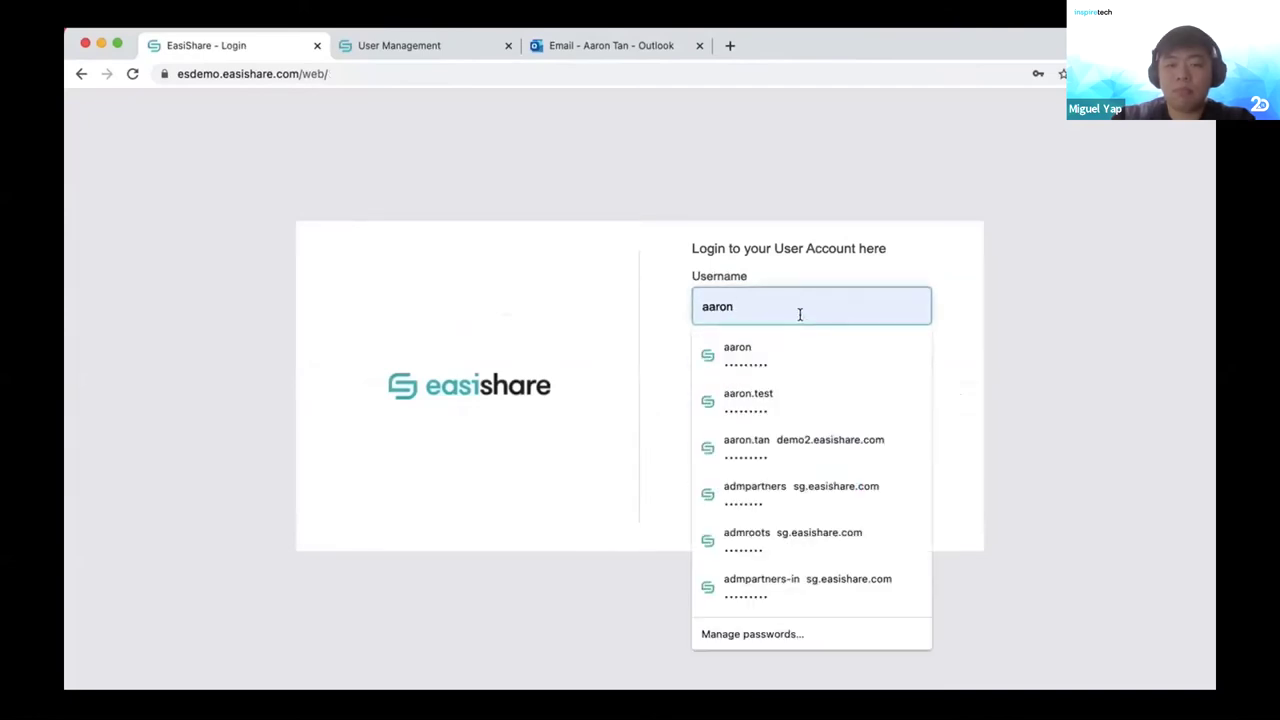
left_click(789, 393)
left_click(806, 428)
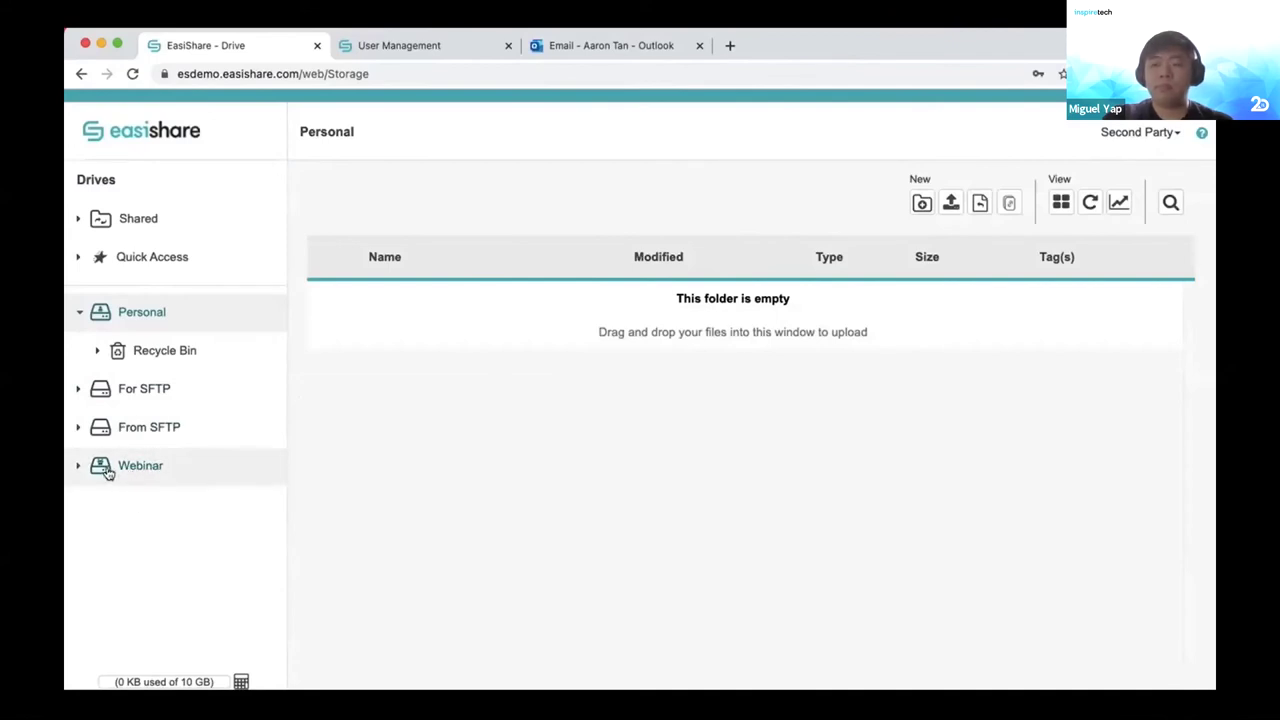
mouse_move(110, 472)
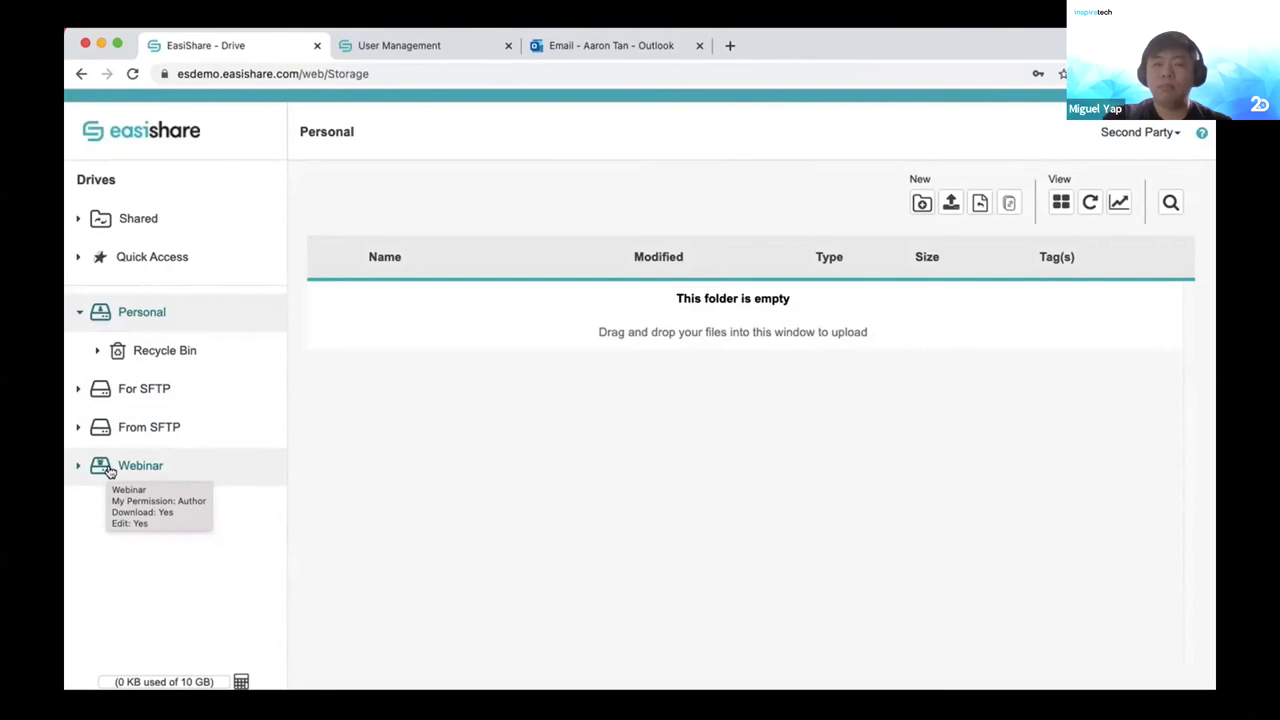
Open the Webinar drive and launch EasiShare Doc Test 1.docx in the online editor.
left_click(110, 470)
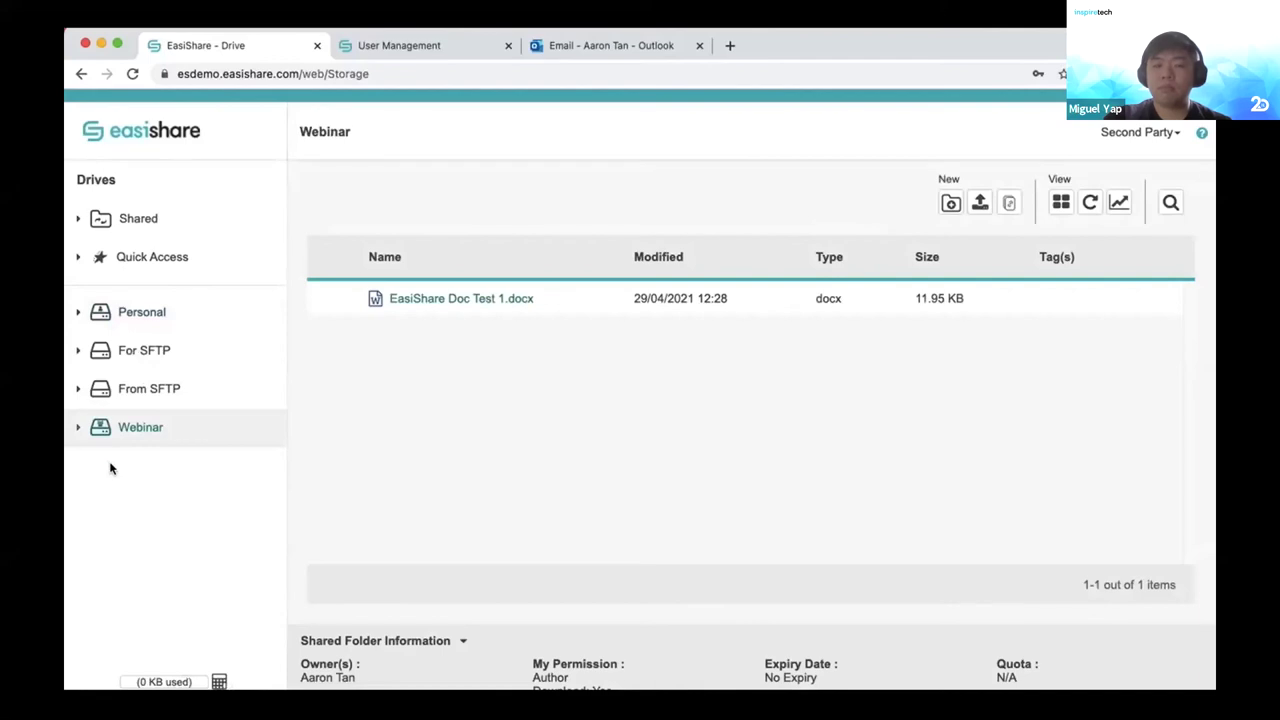
left_click(445, 307)
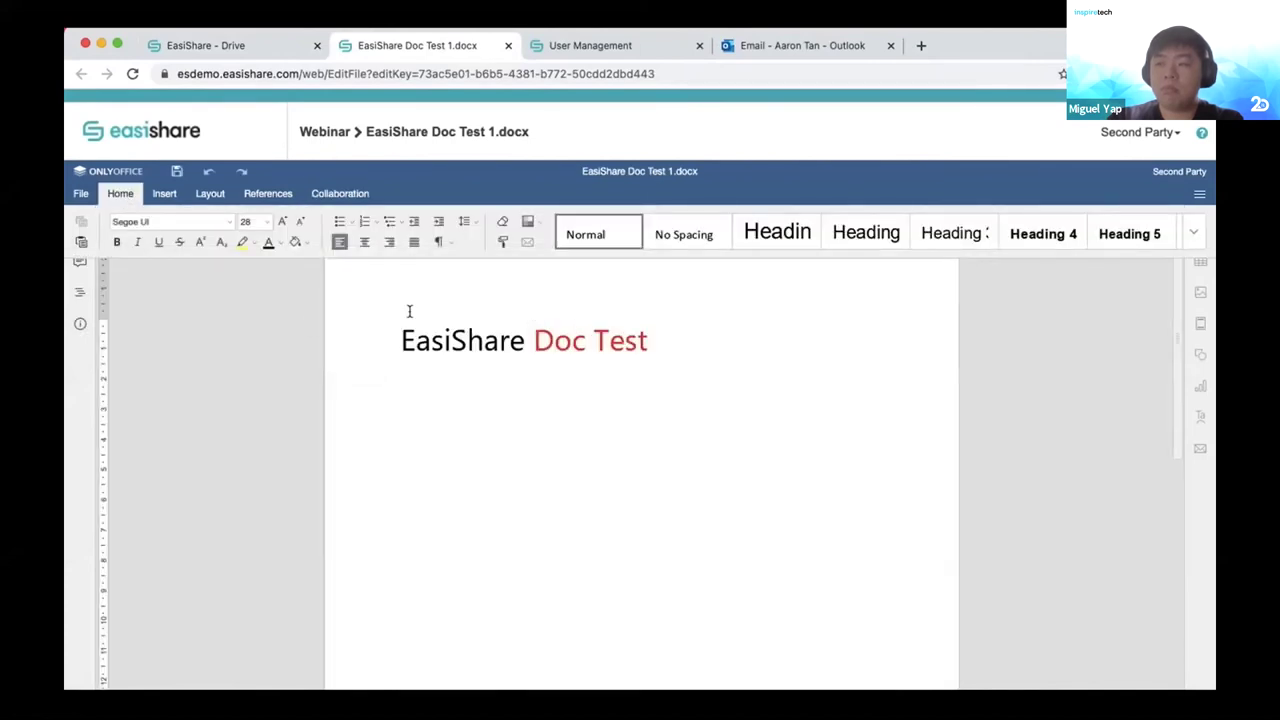
Colour the words 'Doc Test' green.
left_click_drag(656, 344, 533, 344)
left_click(120, 193)
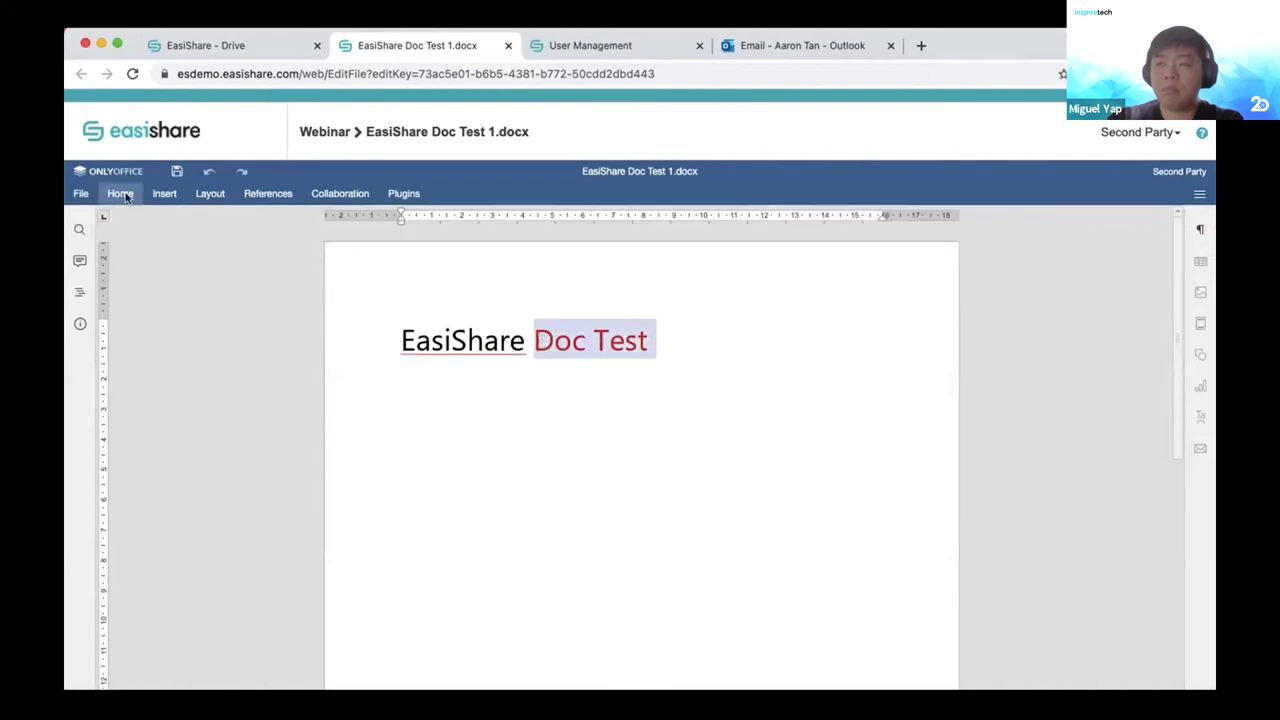
left_click(120, 193)
left_click(282, 245)
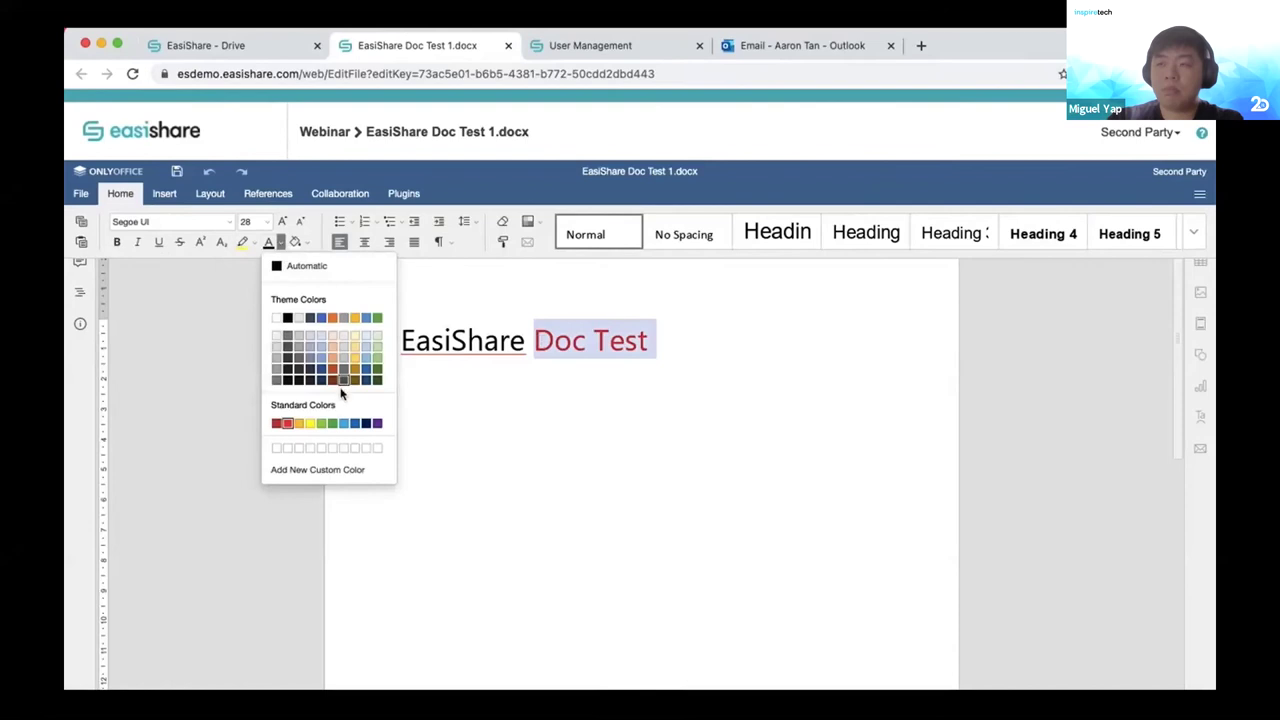
left_click(332, 423)
left_click(525, 423)
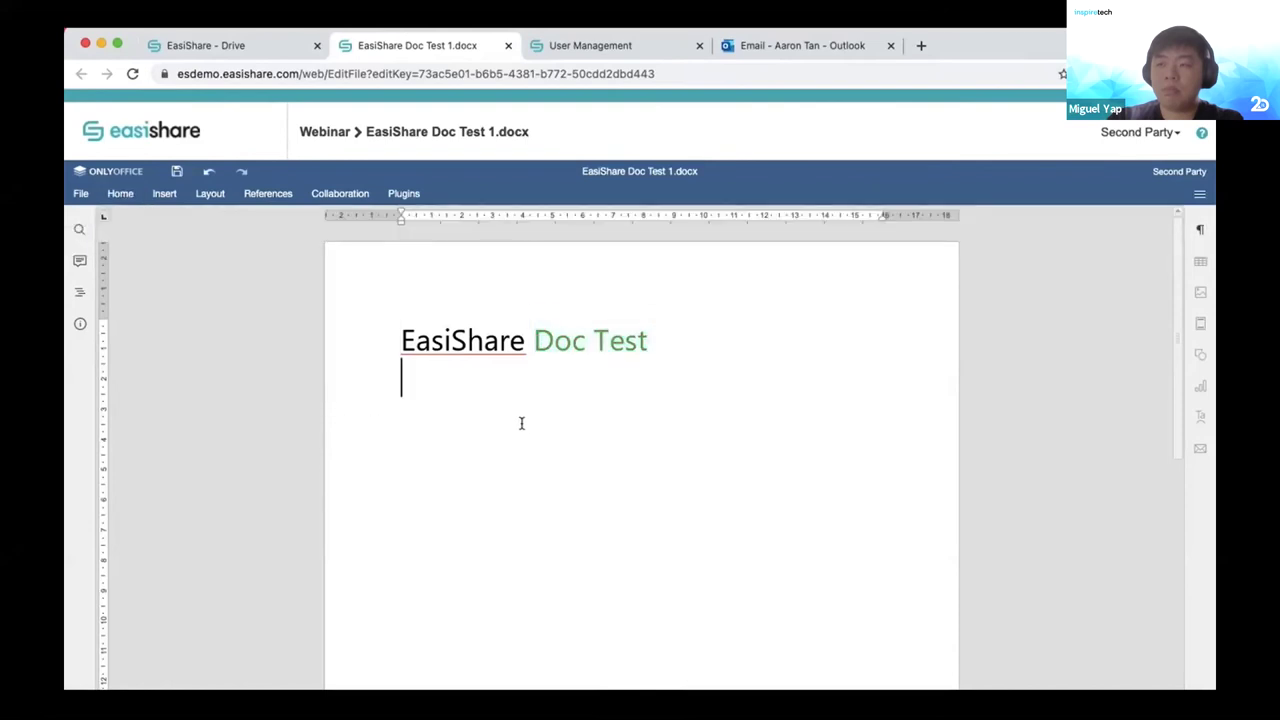
Save the document and close its editor tab.
left_click(81, 193)
left_click(81, 261)
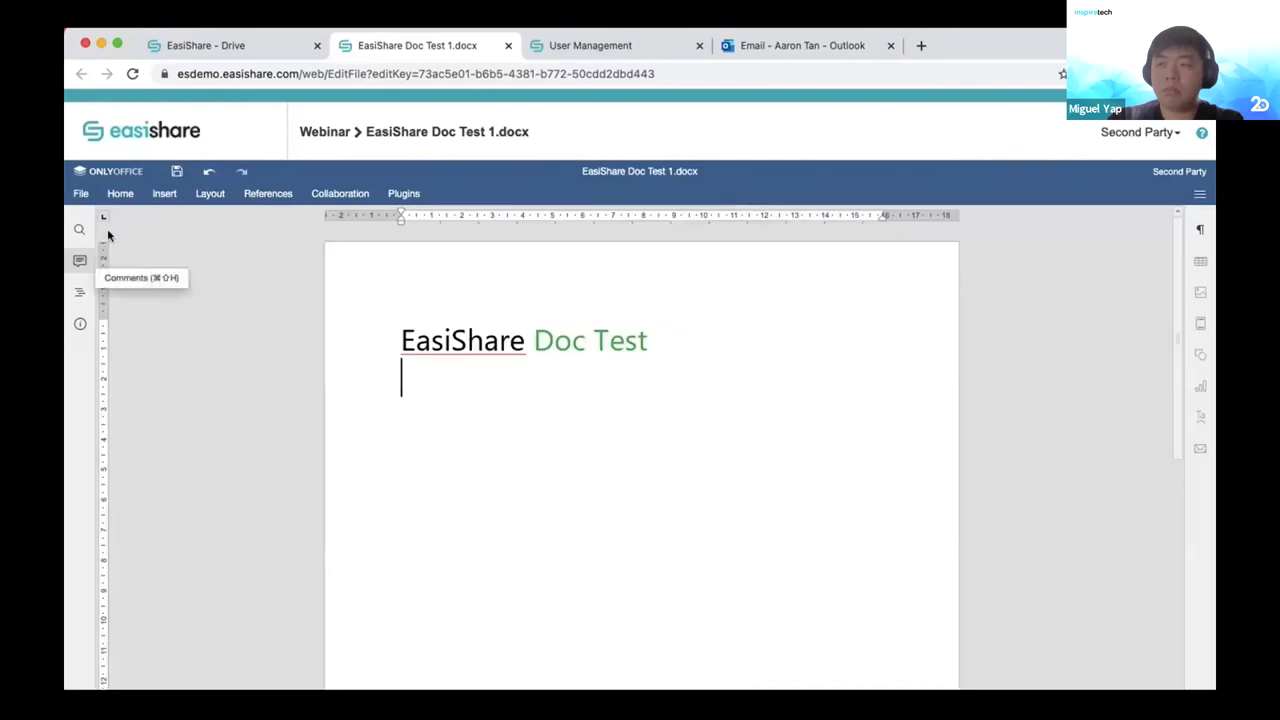
left_click(220, 53)
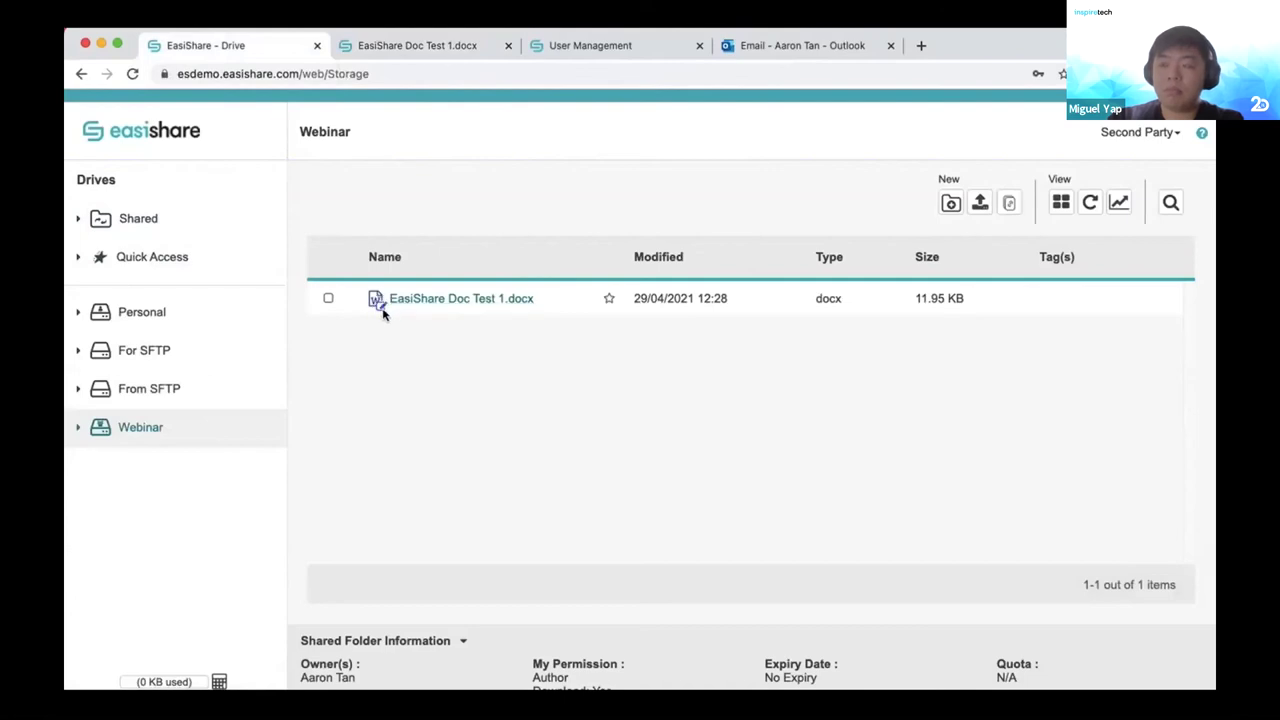
mouse_move(383, 314)
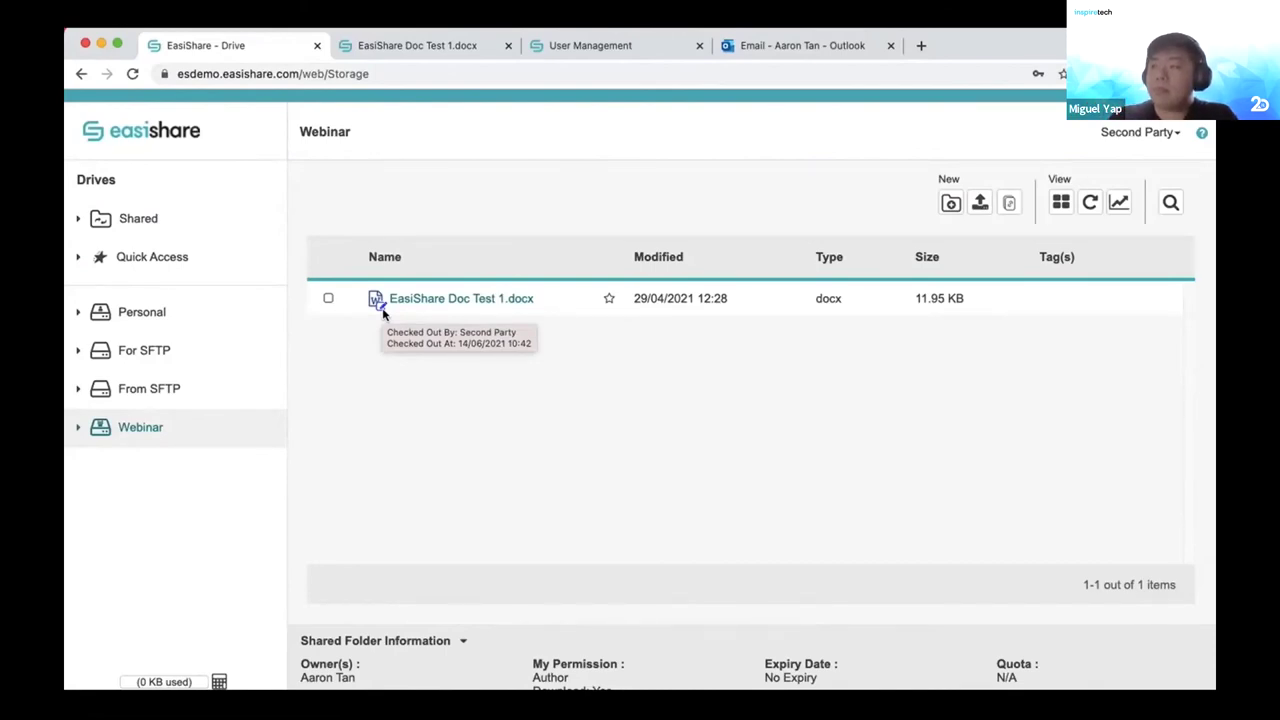
left_click(430, 47)
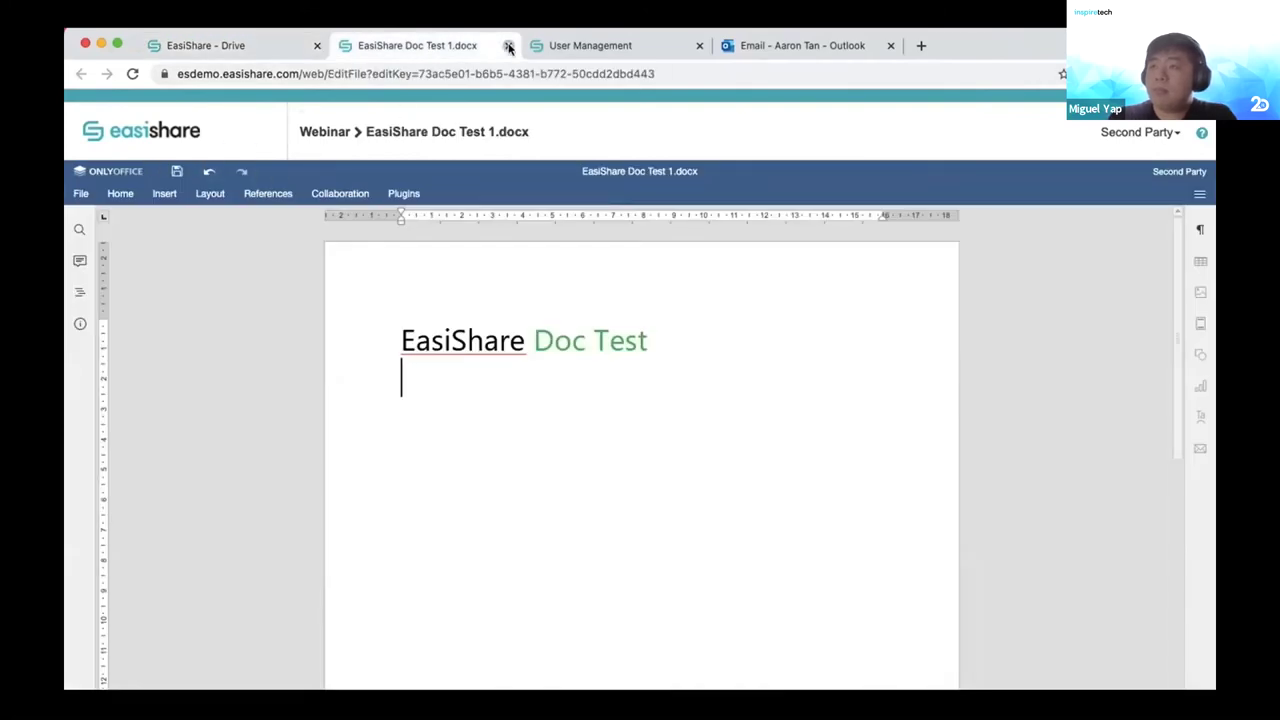
left_click(508, 47)
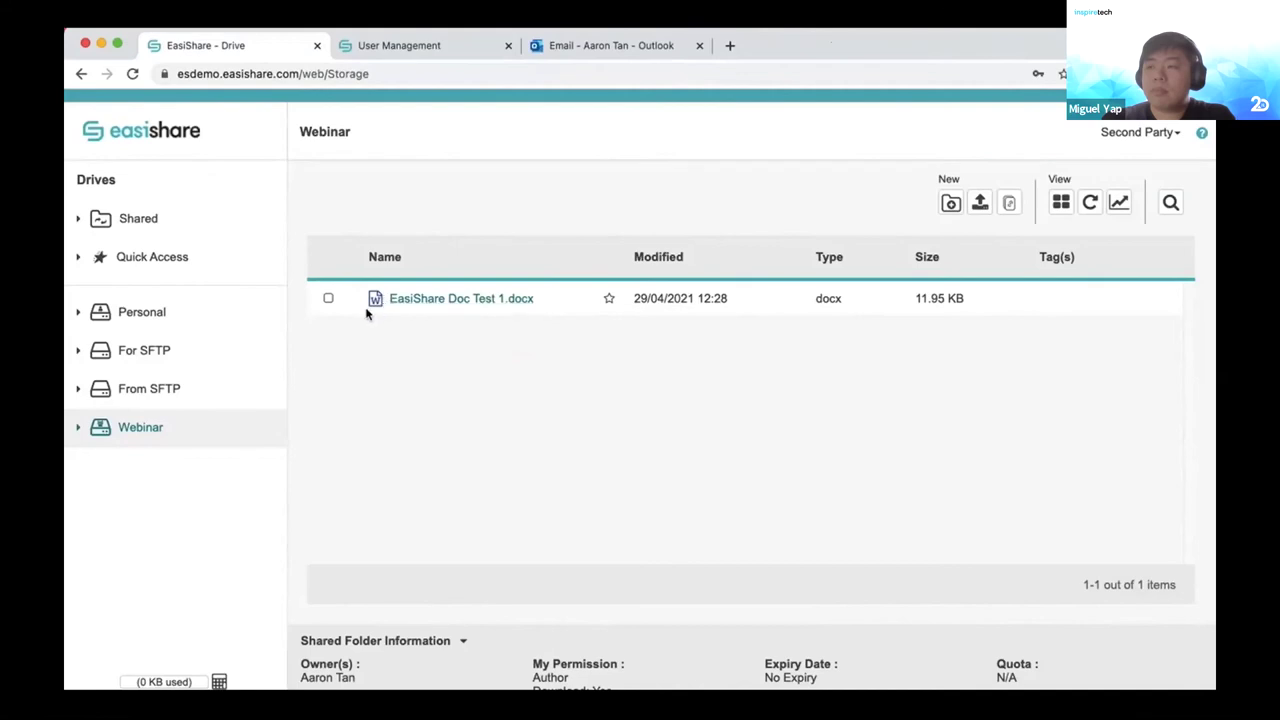
right_click(481, 302)
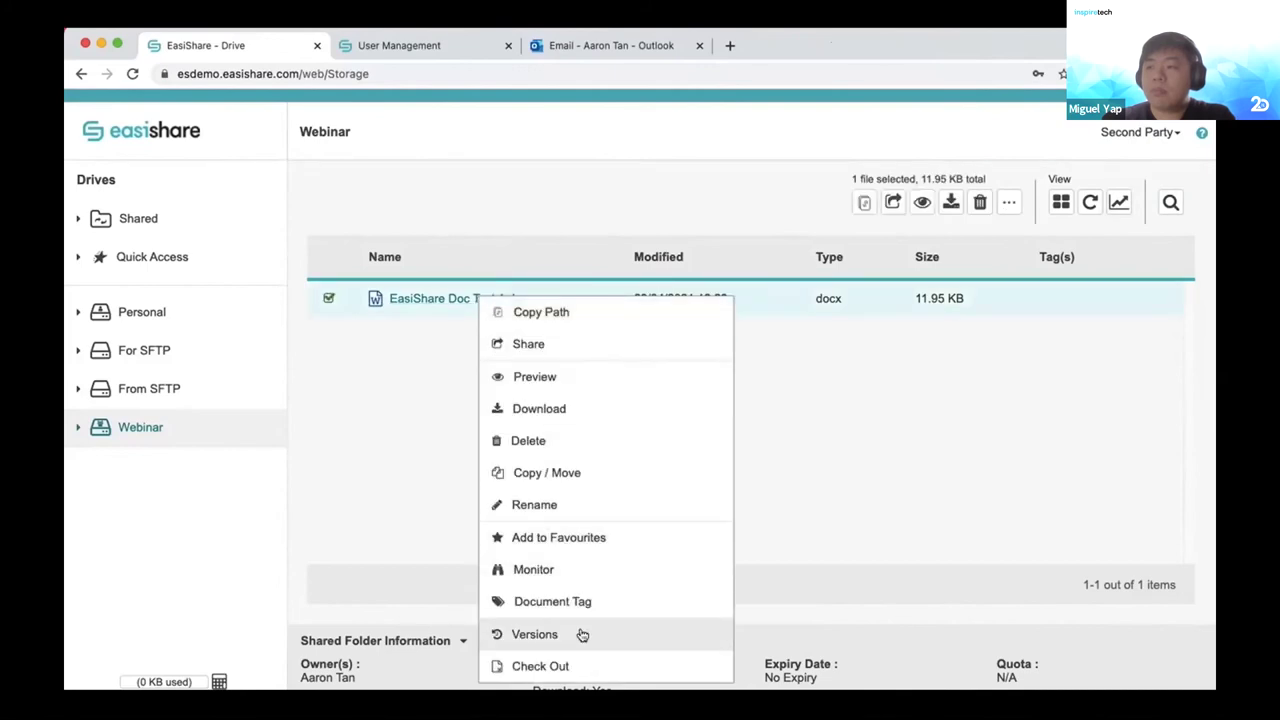
left_click(582, 634)
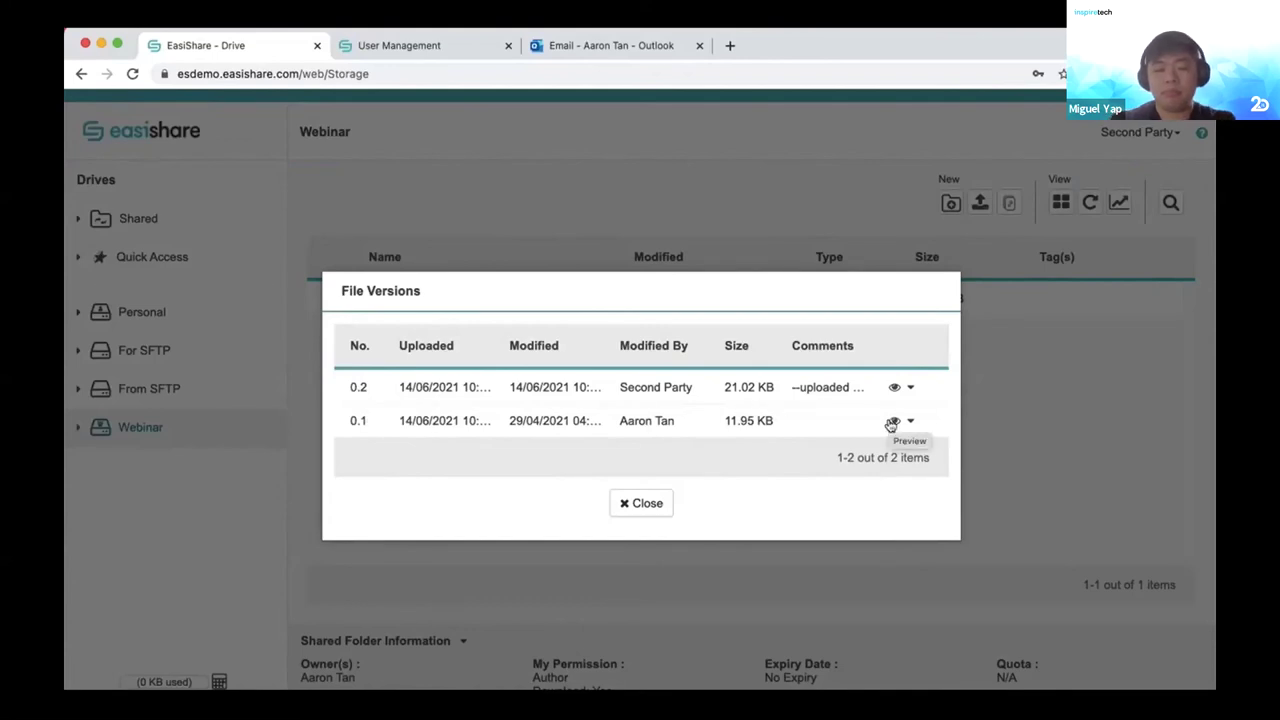
left_click(646, 507)
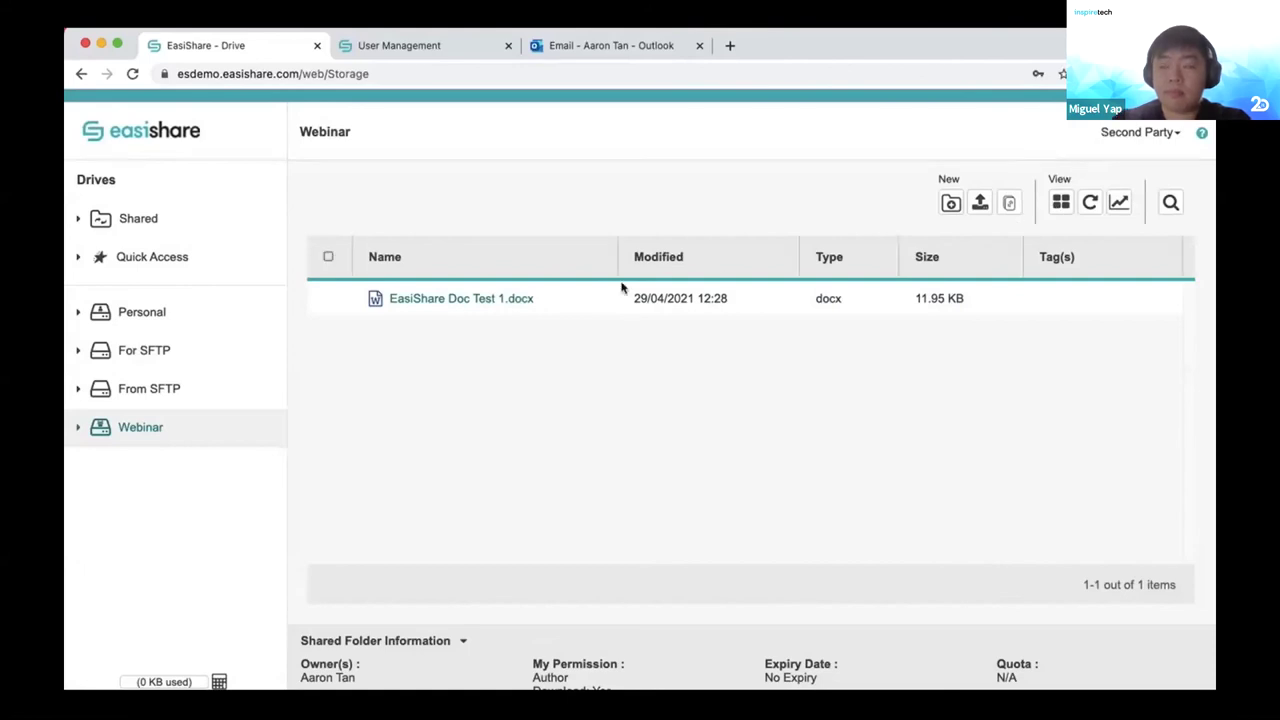
Start an approval-required share of the file from its context menu.
right_click(503, 302)
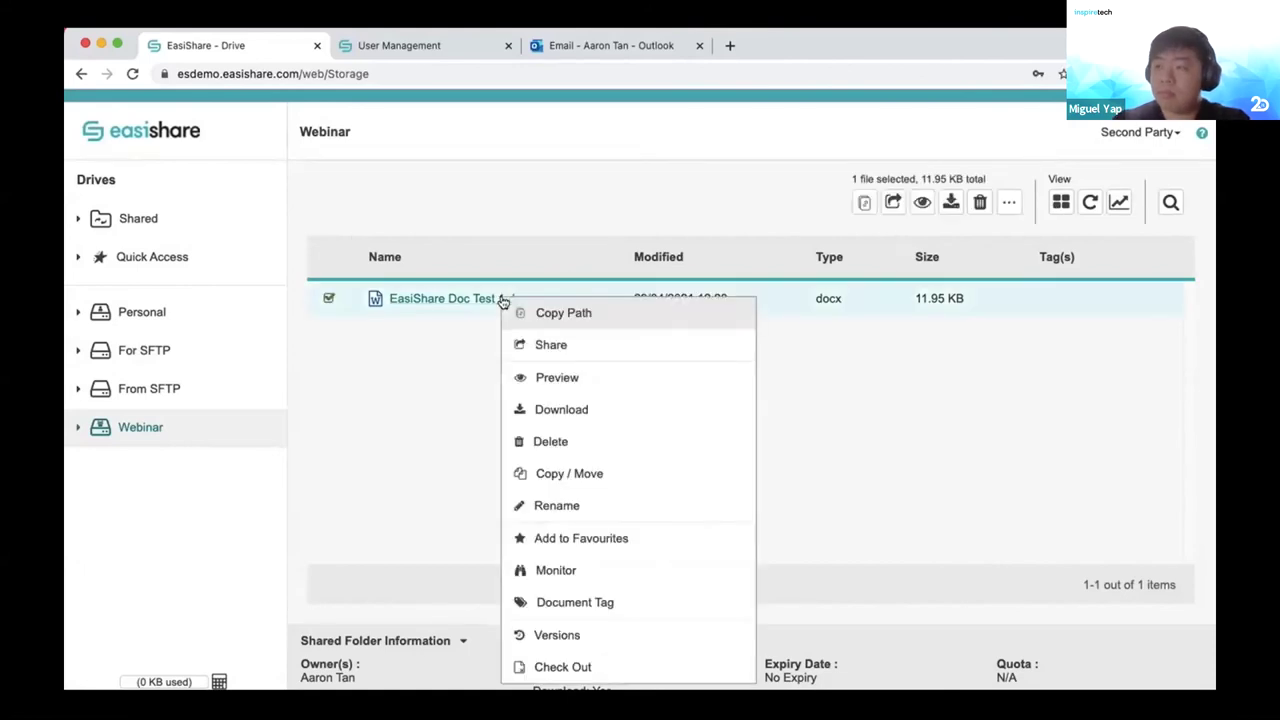
left_click(549, 345)
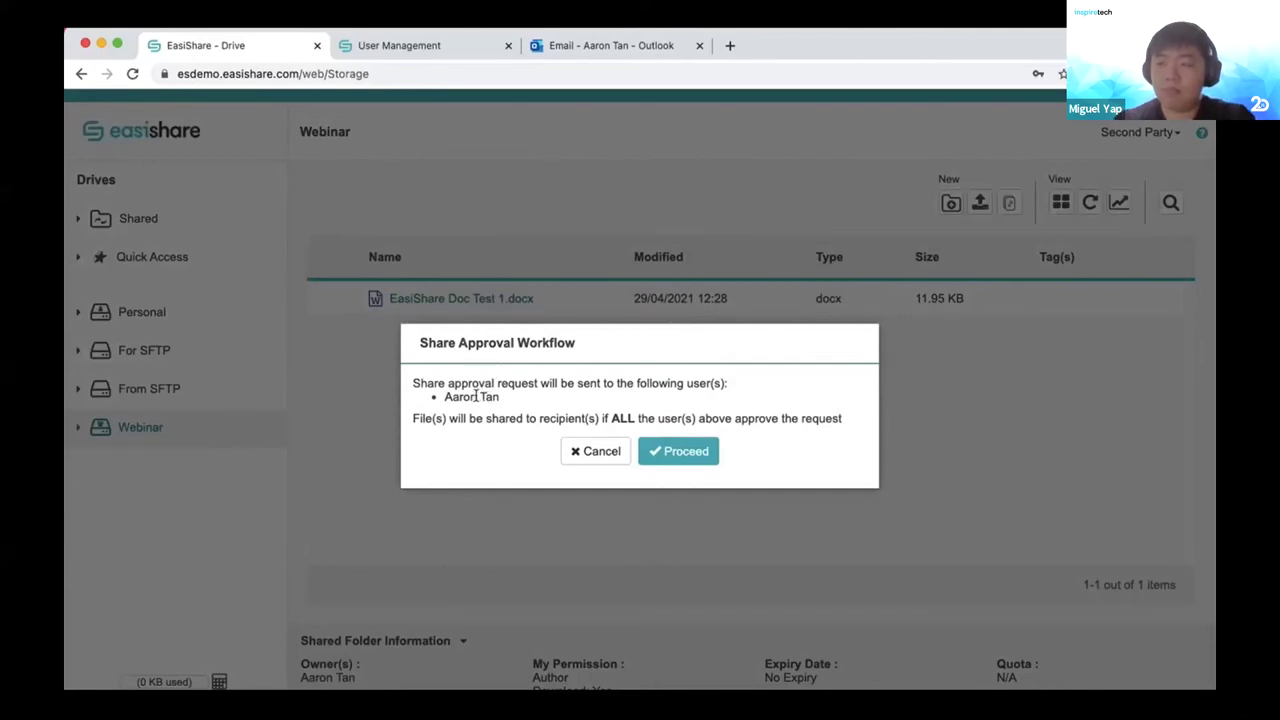
left_click(689, 451)
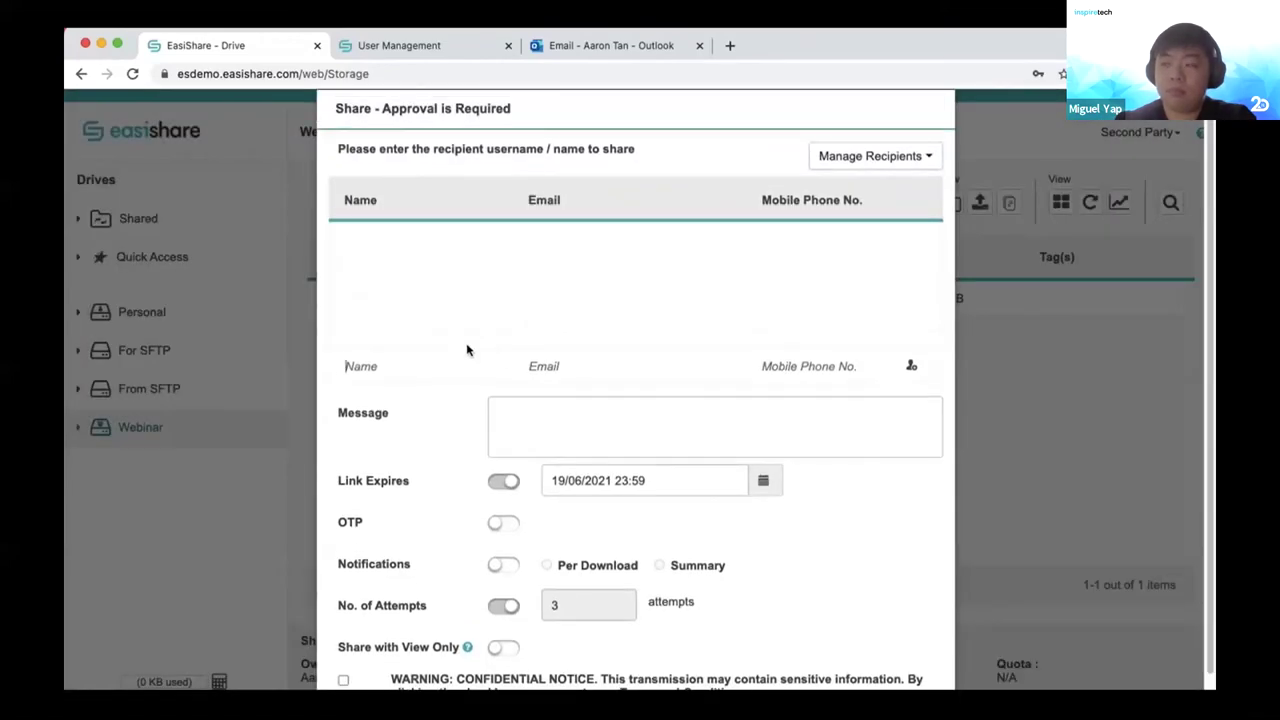
Add one recipient with their name, e-mail address and mobile number.
type("AT")
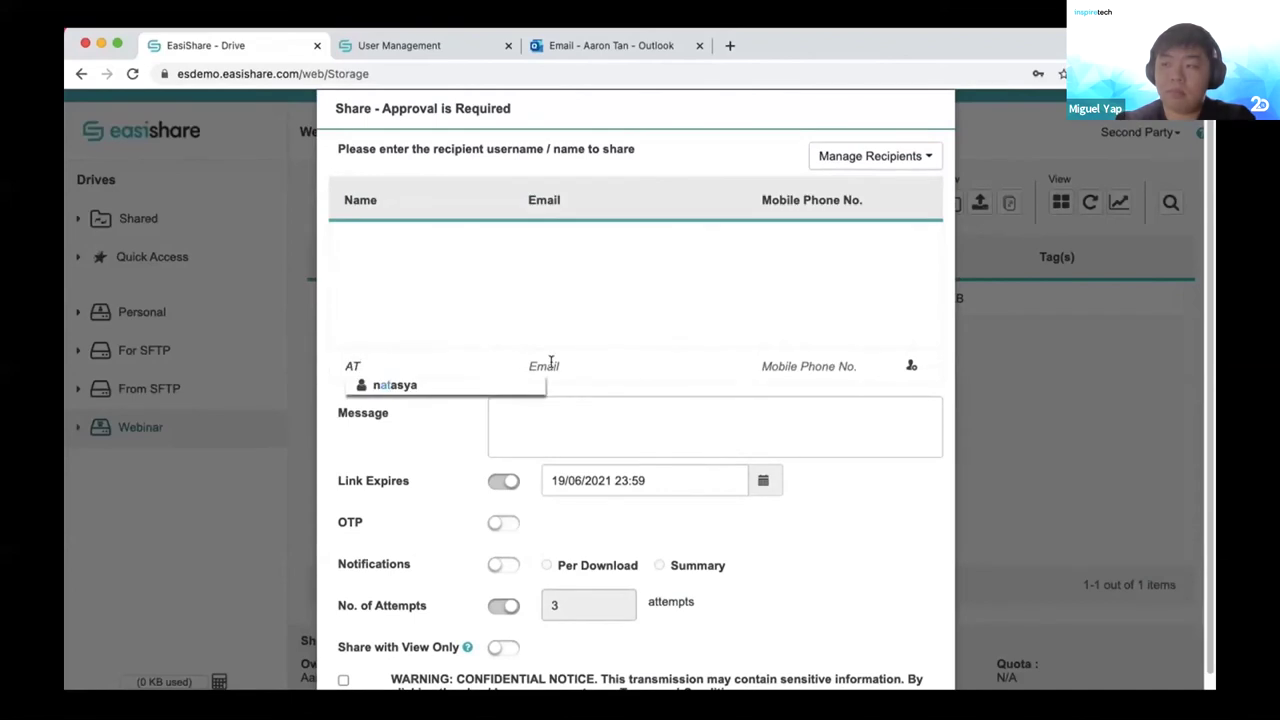
left_click(550, 366)
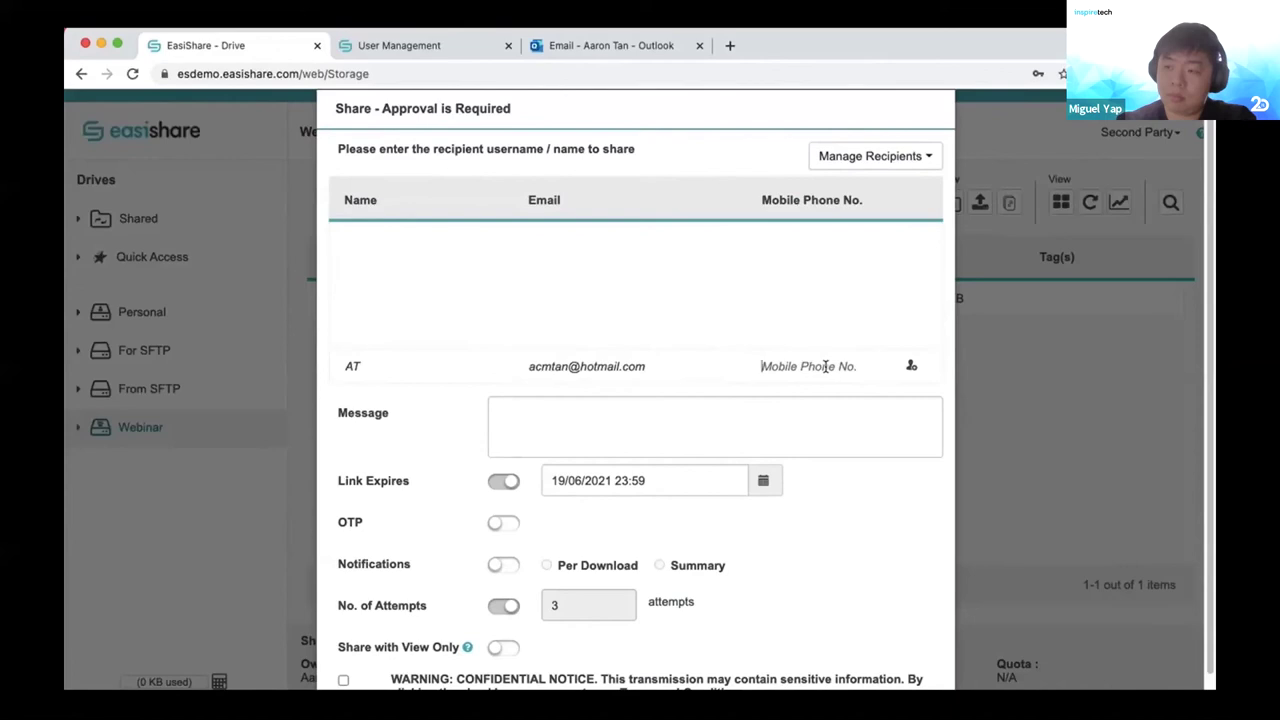
left_click(825, 366)
type("81781550")
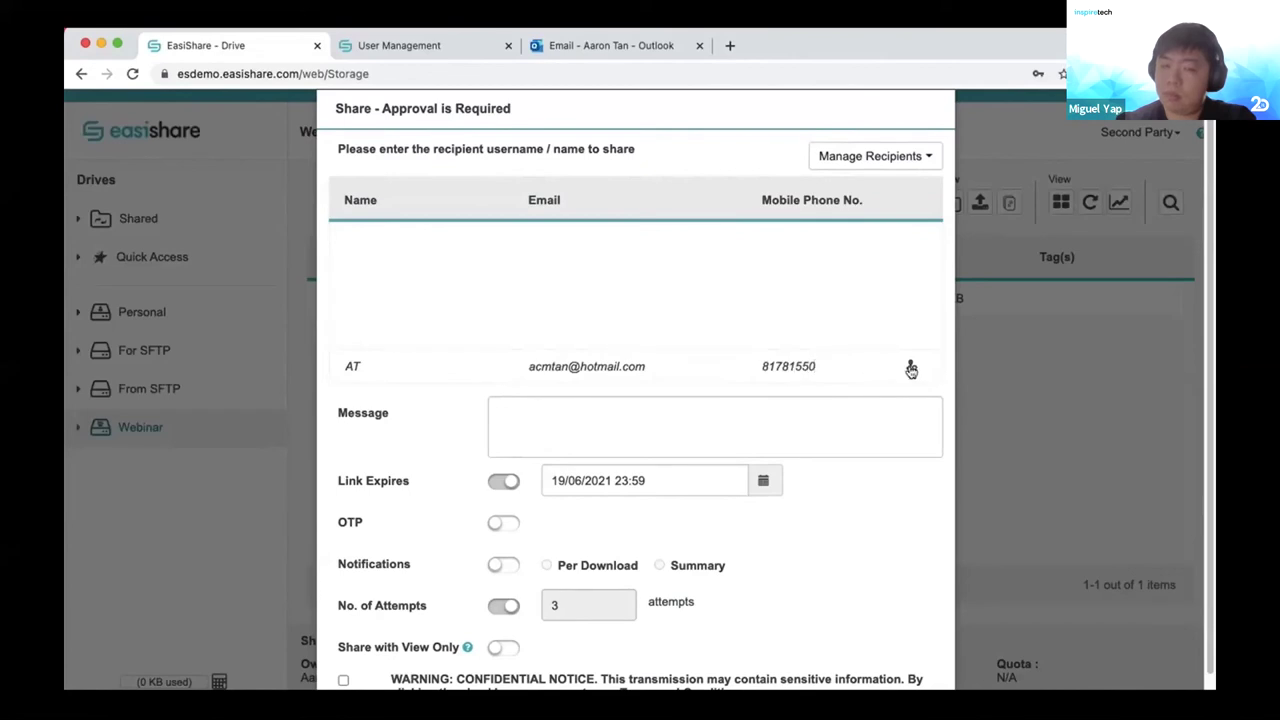
left_click(908, 370)
Write a short greeting message for the recipient.
left_click(860, 428)
type("Hi ")
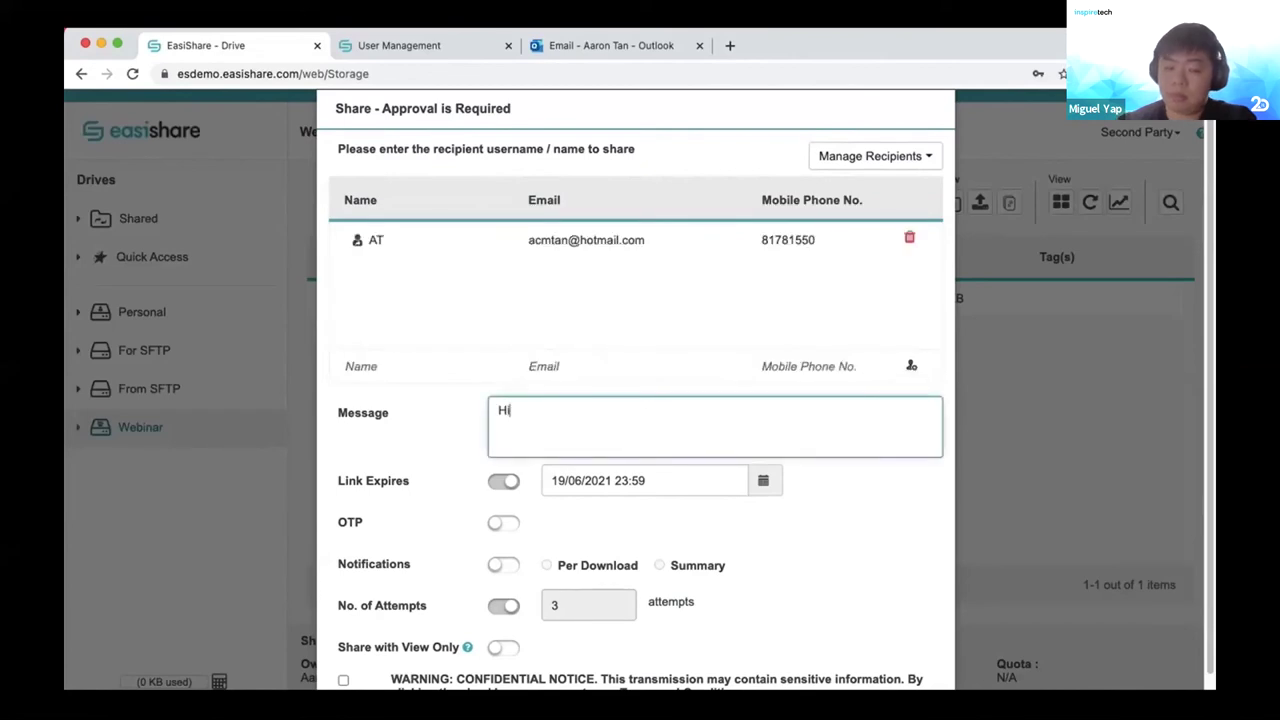
type("AT")
key("Return")
key("Return")
type("gad")
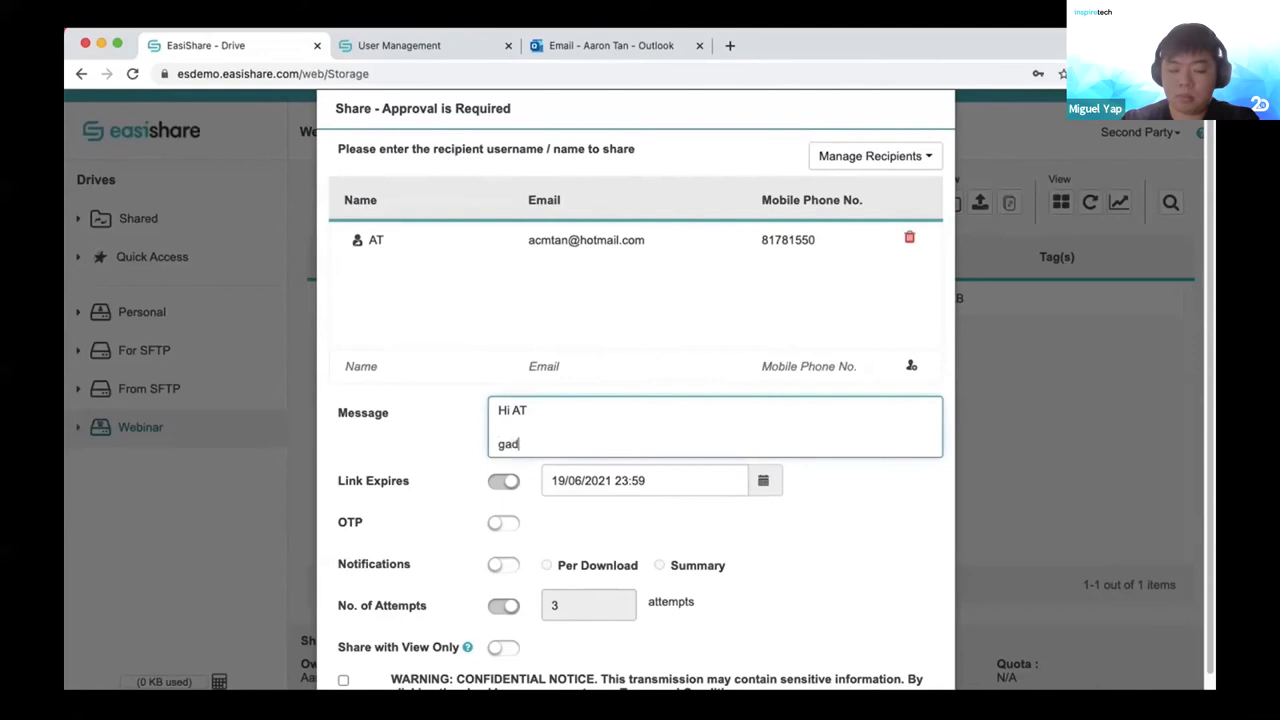
type("fjjashlfhlak")
left_click(505, 483)
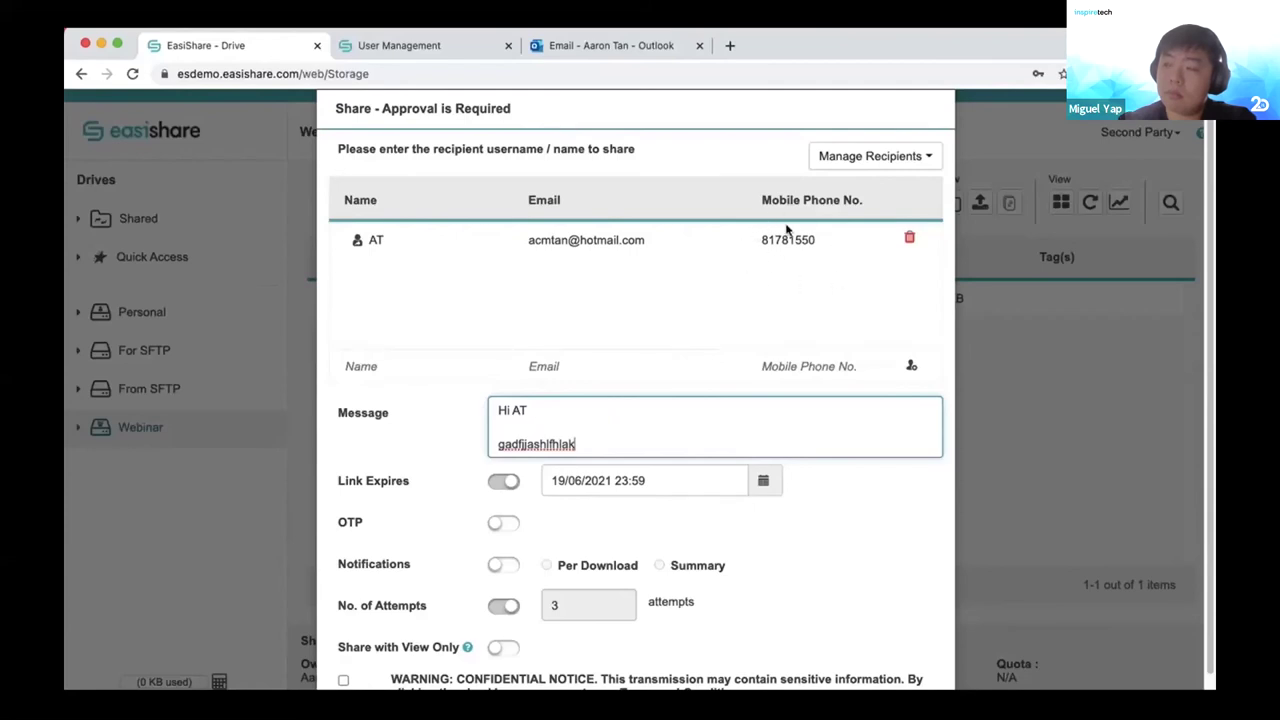
Enable OTP, per-download notifications and view-only access, then accept the confidentiality notice.
left_click(502, 530)
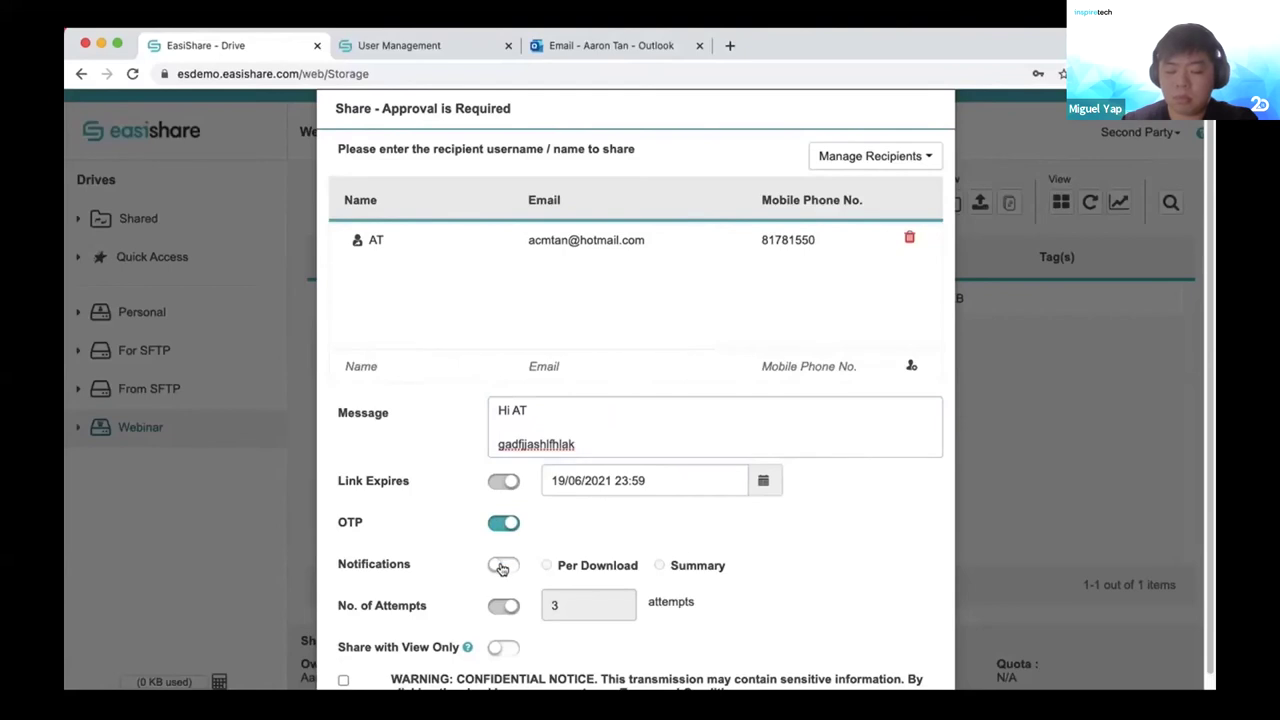
left_click(502, 567)
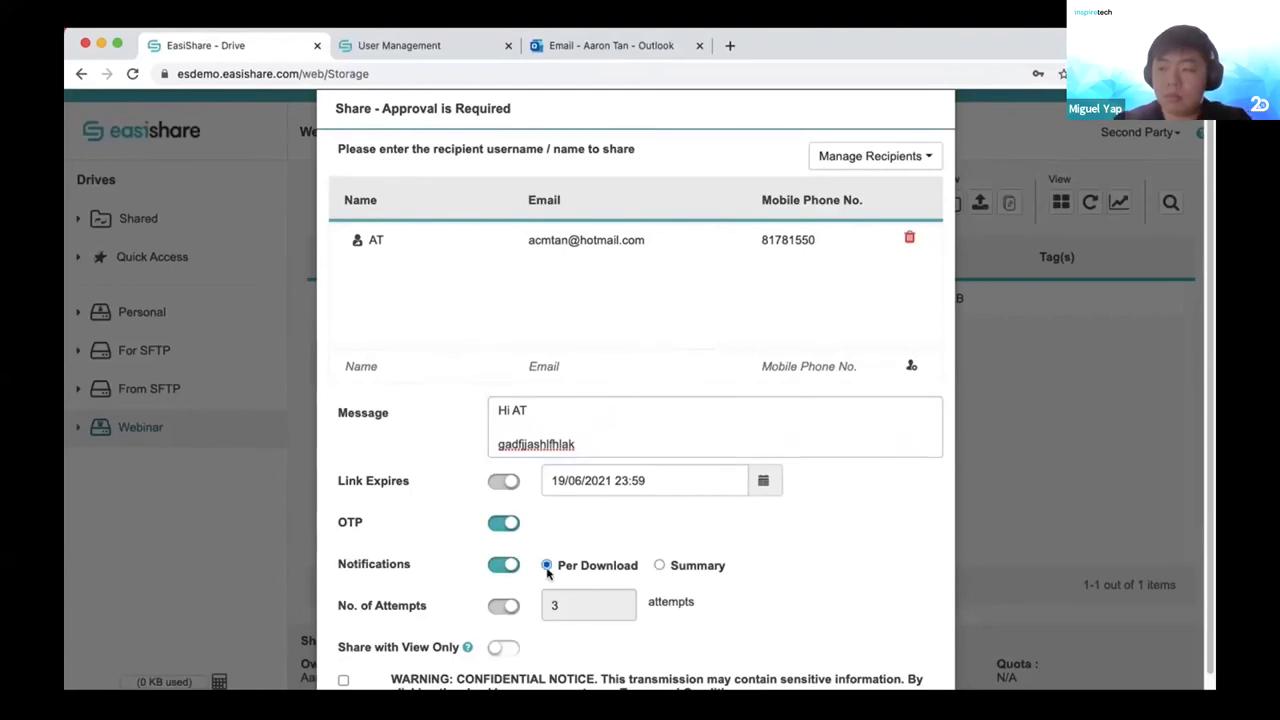
scroll(780, 600, "down", 2)
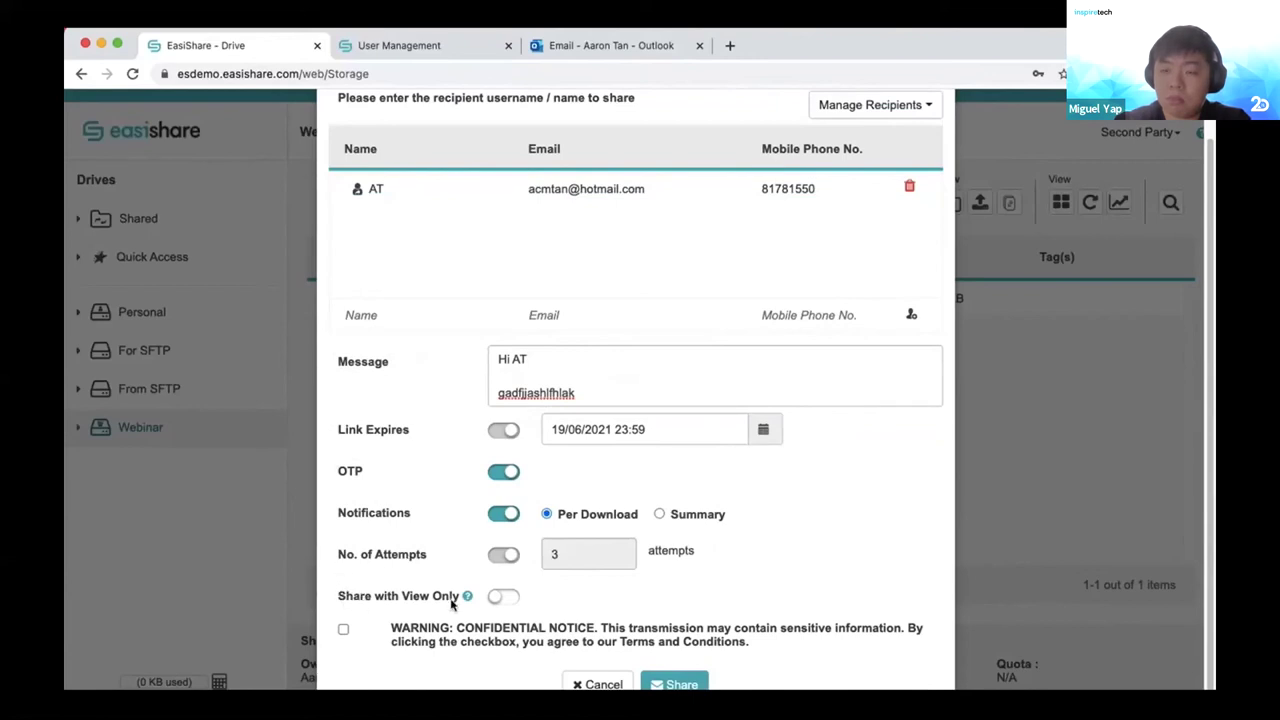
left_click(494, 599)
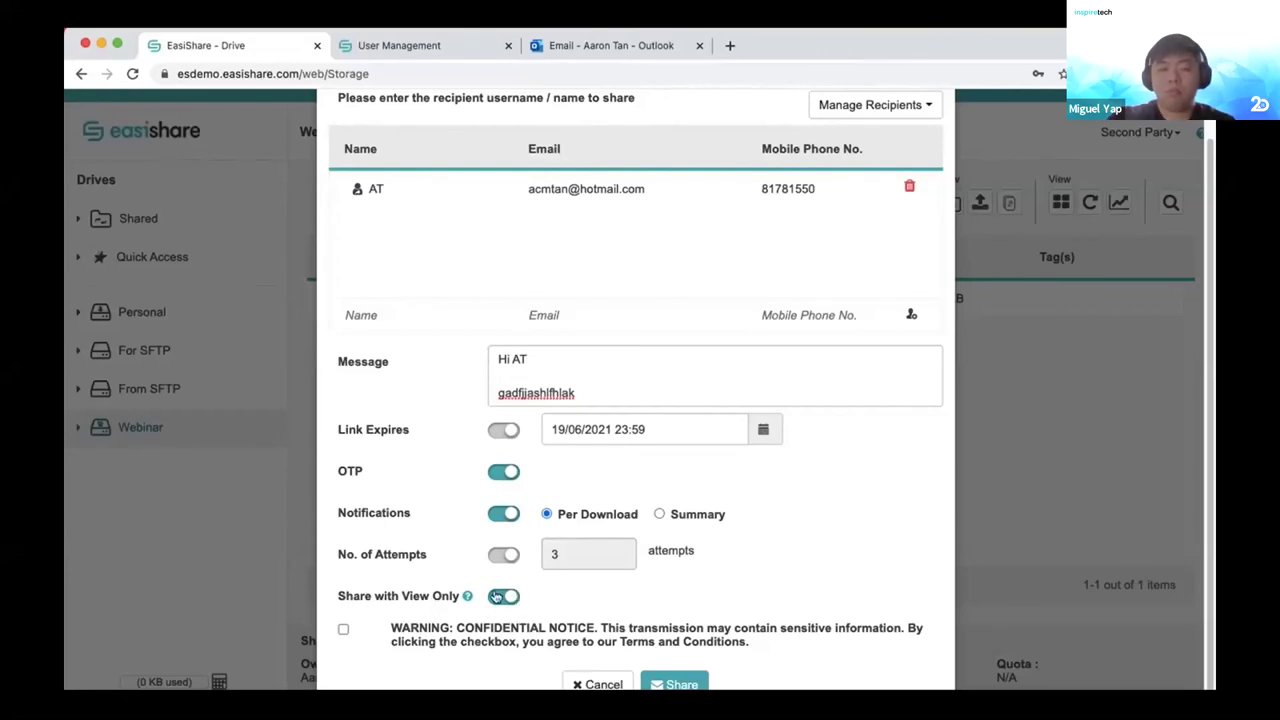
left_click(343, 630)
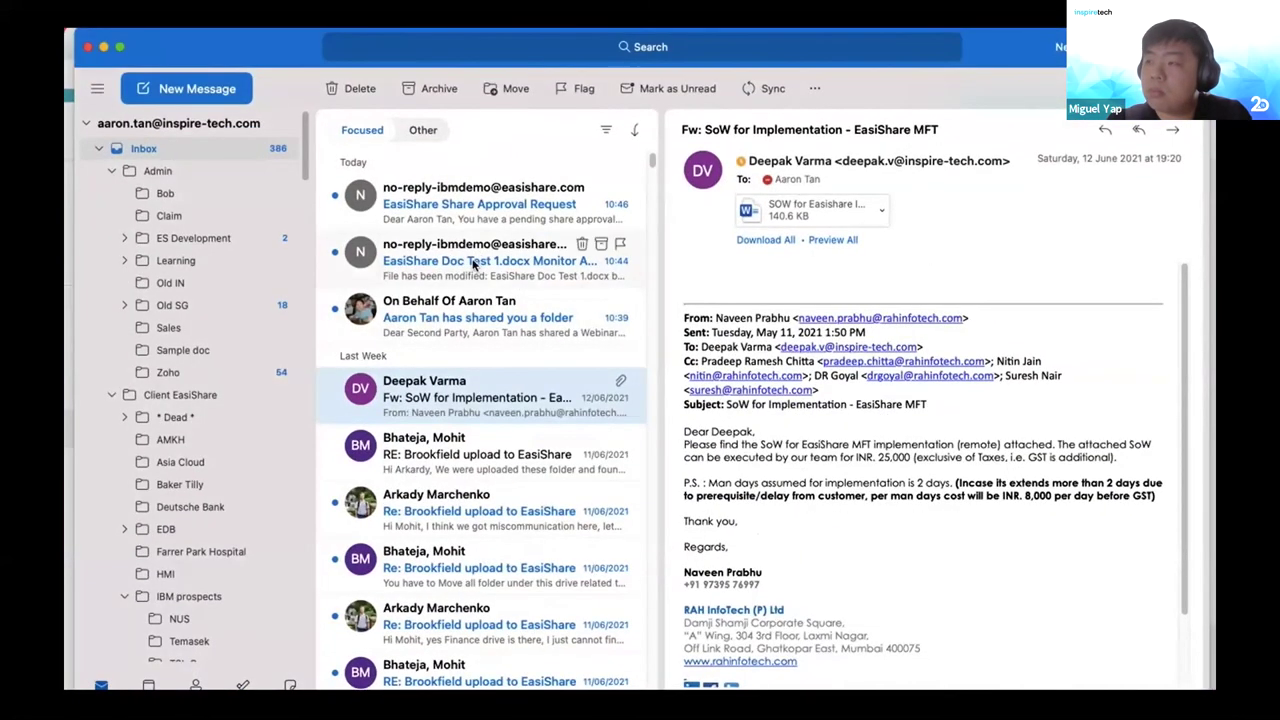
Open the Share Approval Request e-mail for EasiShare Doc Test 1.docx and approve it.
left_click(476, 263)
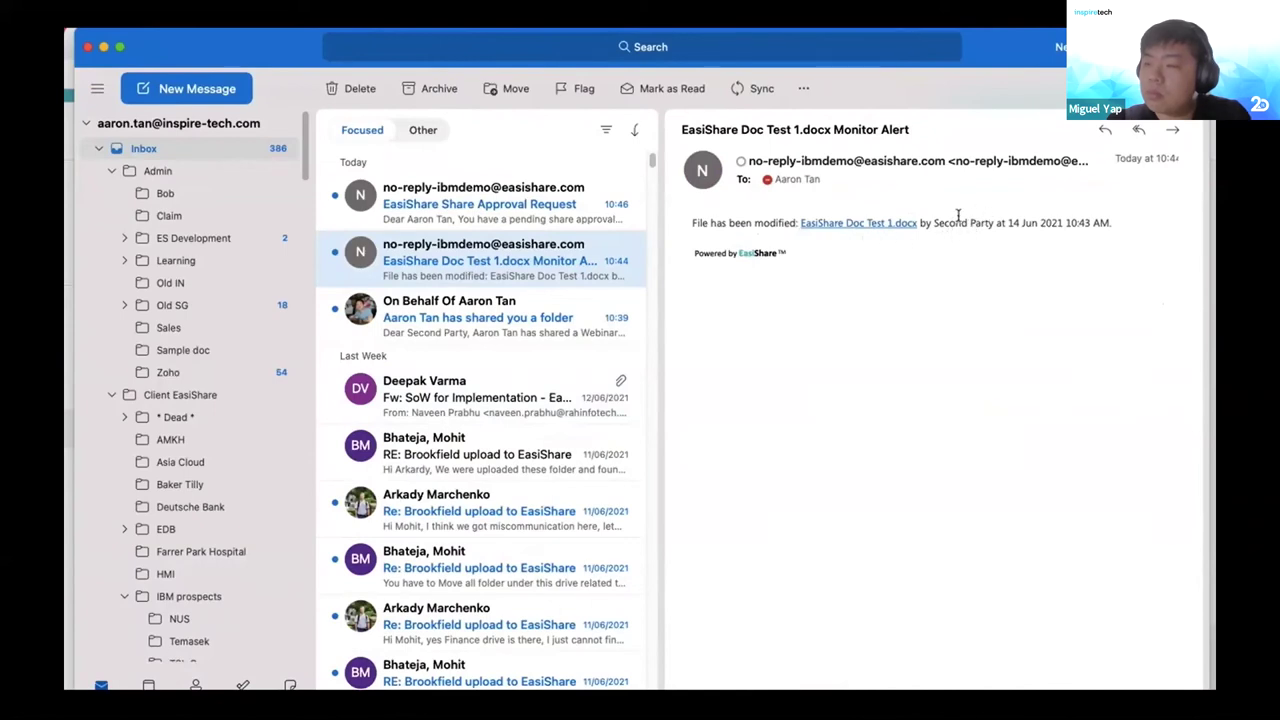
left_click(492, 214)
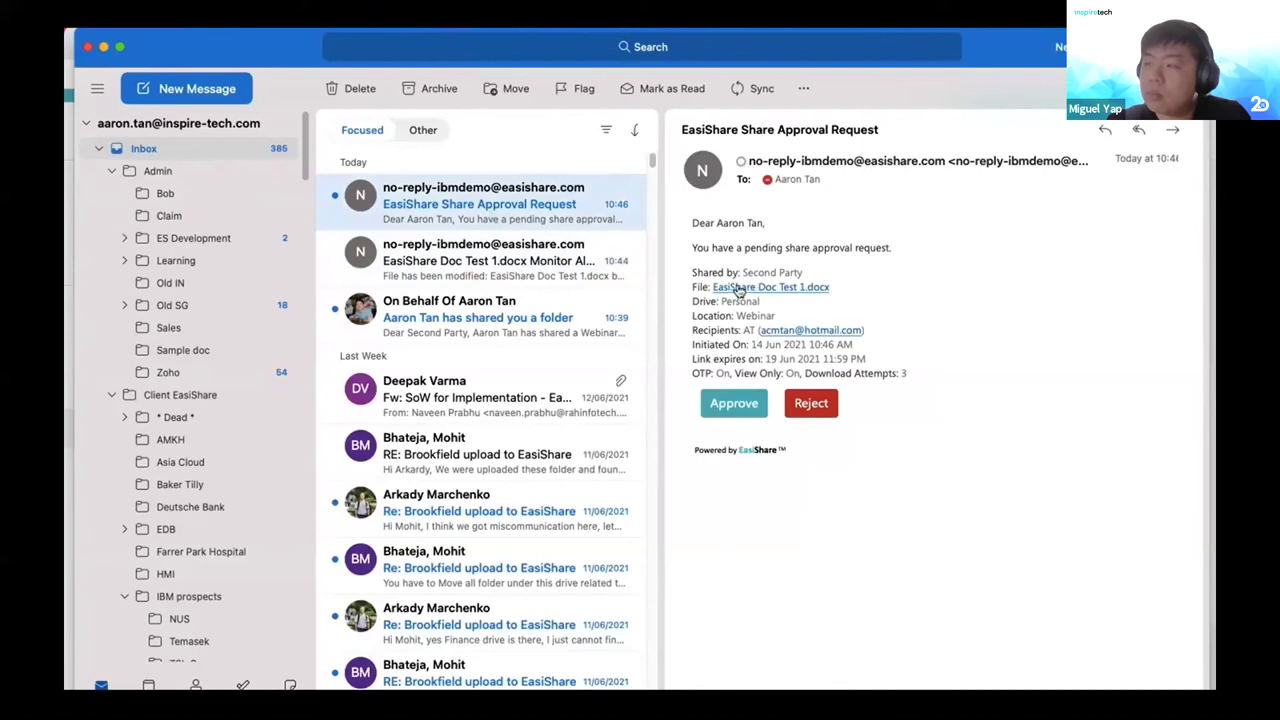
left_click(745, 410)
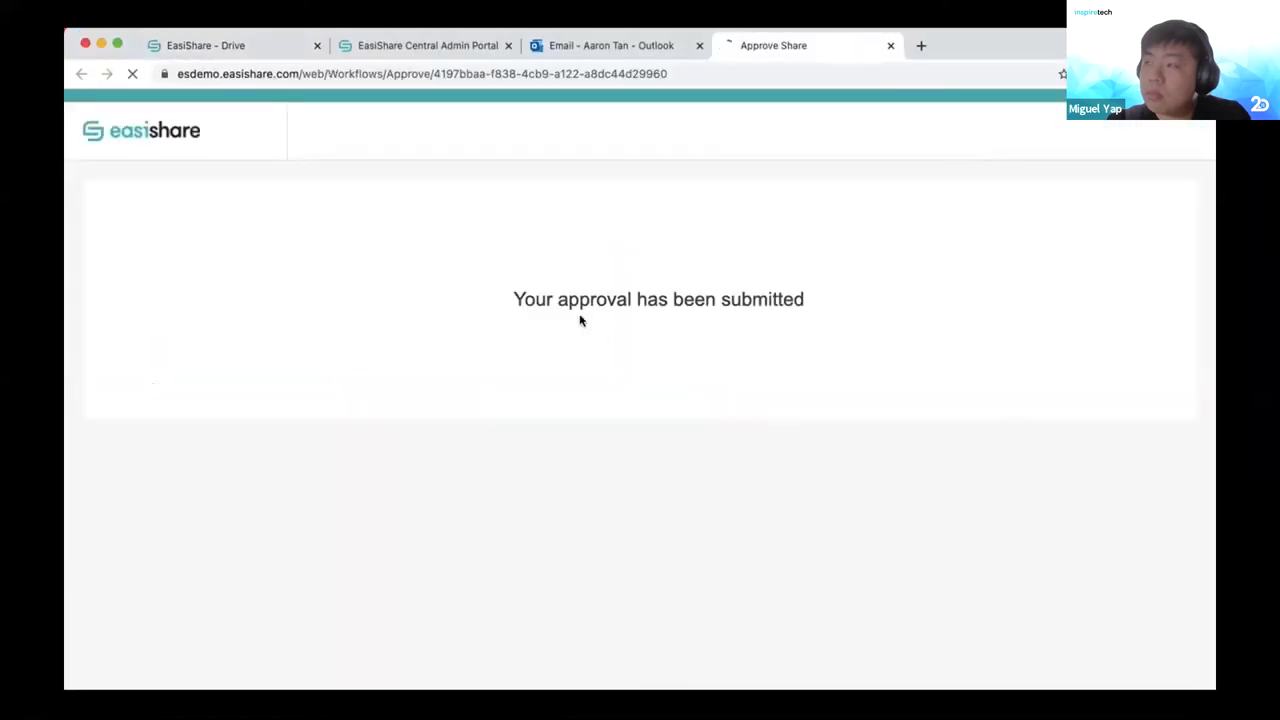
left_click(891, 47)
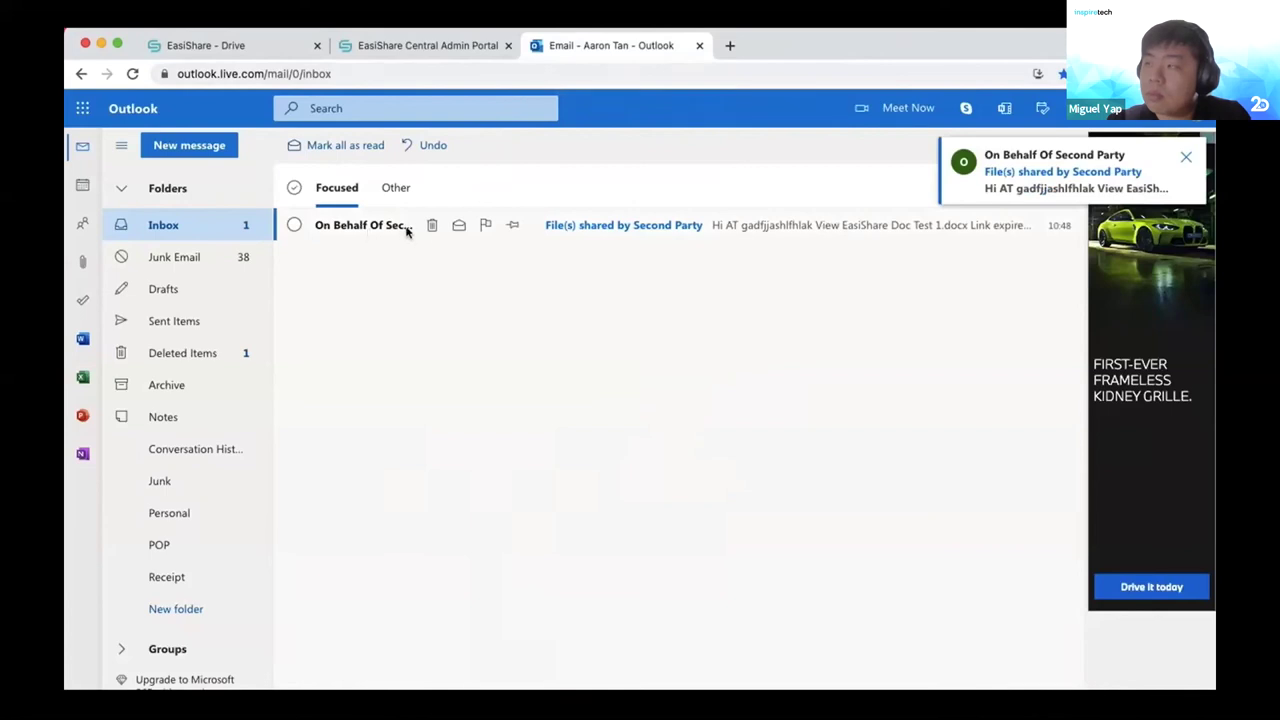
Open the 'File(s) shared by Second Party' e-mail and follow its EasiShare Doc Test 1.docx link.
left_click(380, 228)
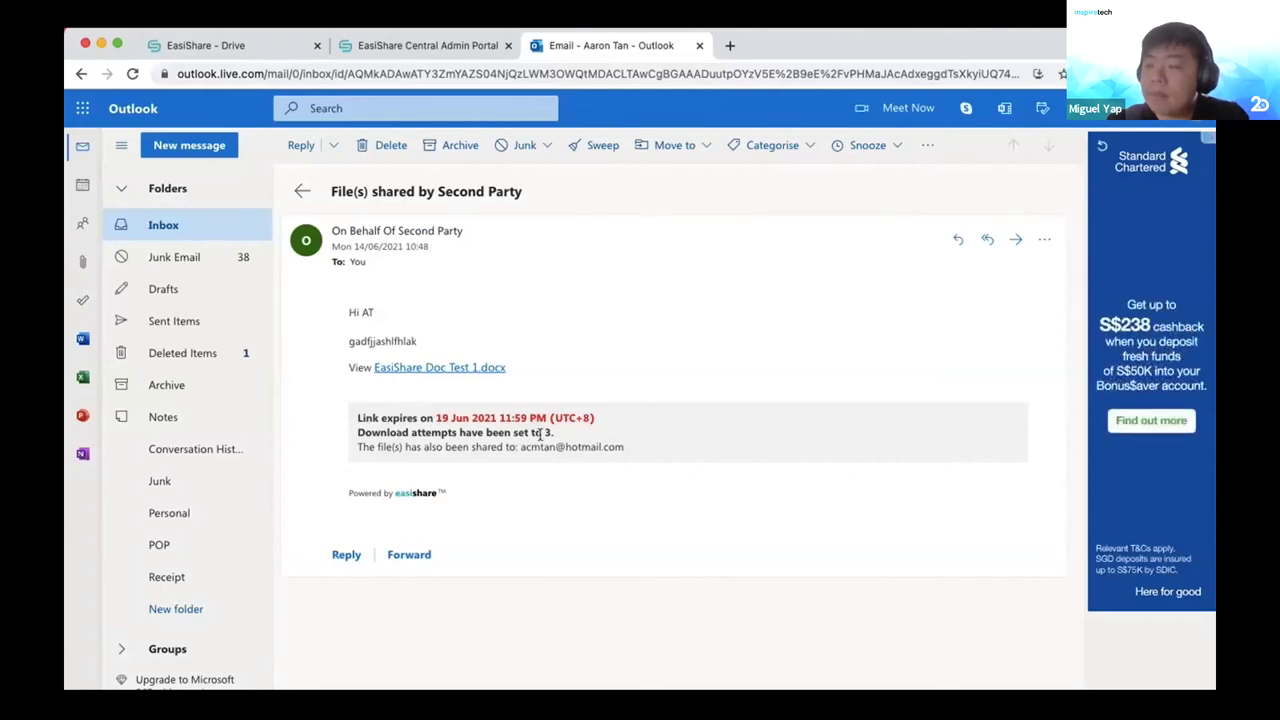
left_click(456, 370)
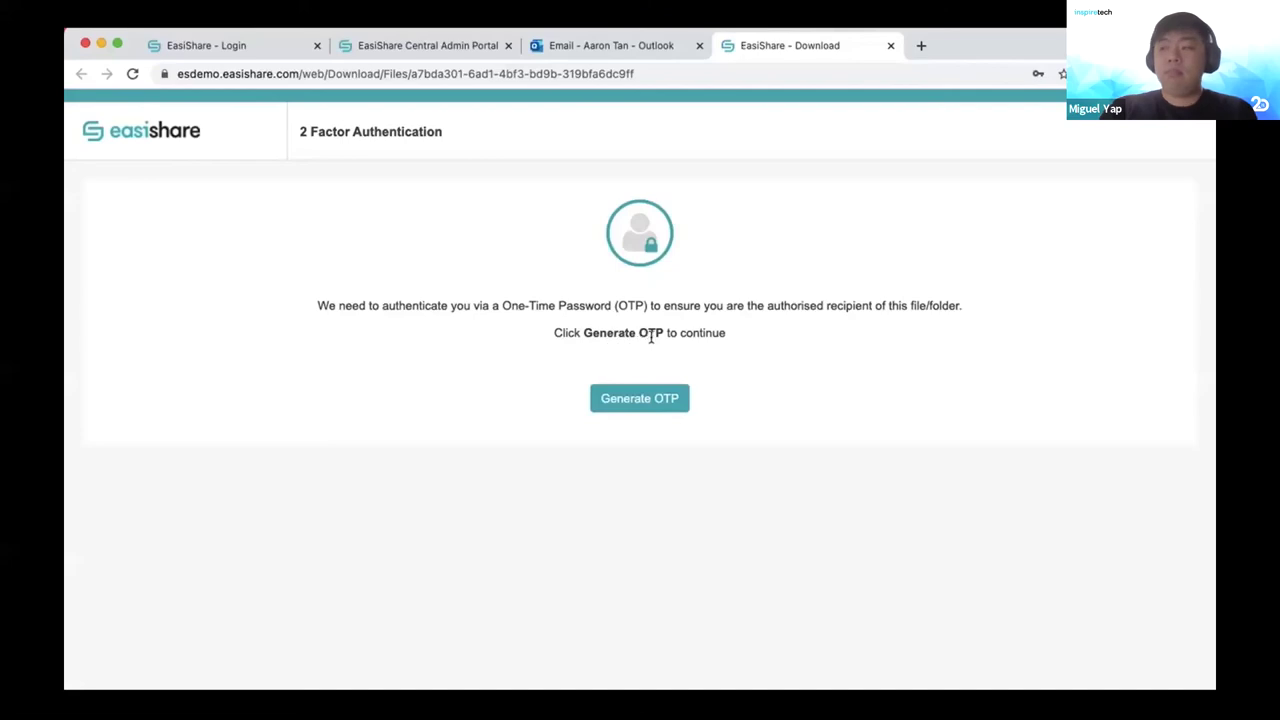
Close the extra EasiShare login and stale download tabs, reopen the shared link, and generate an OTP.
left_click(619, 399)
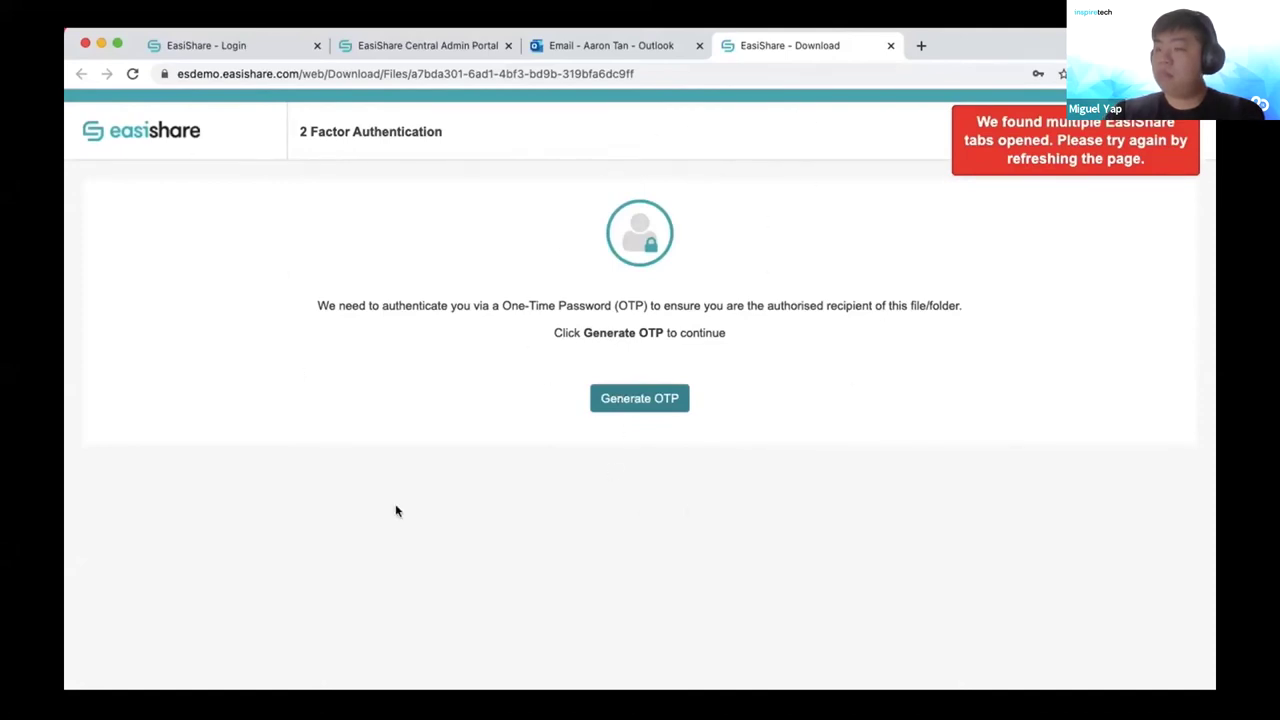
left_click(251, 45)
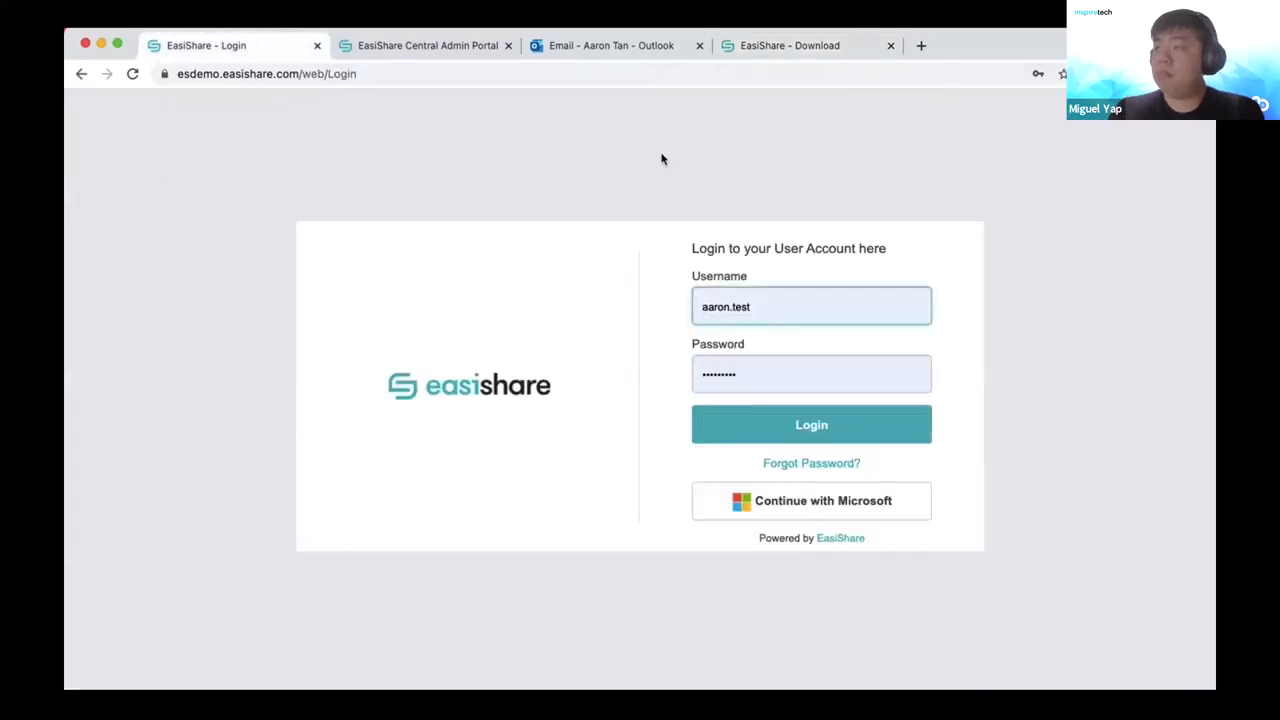
left_click(316, 47)
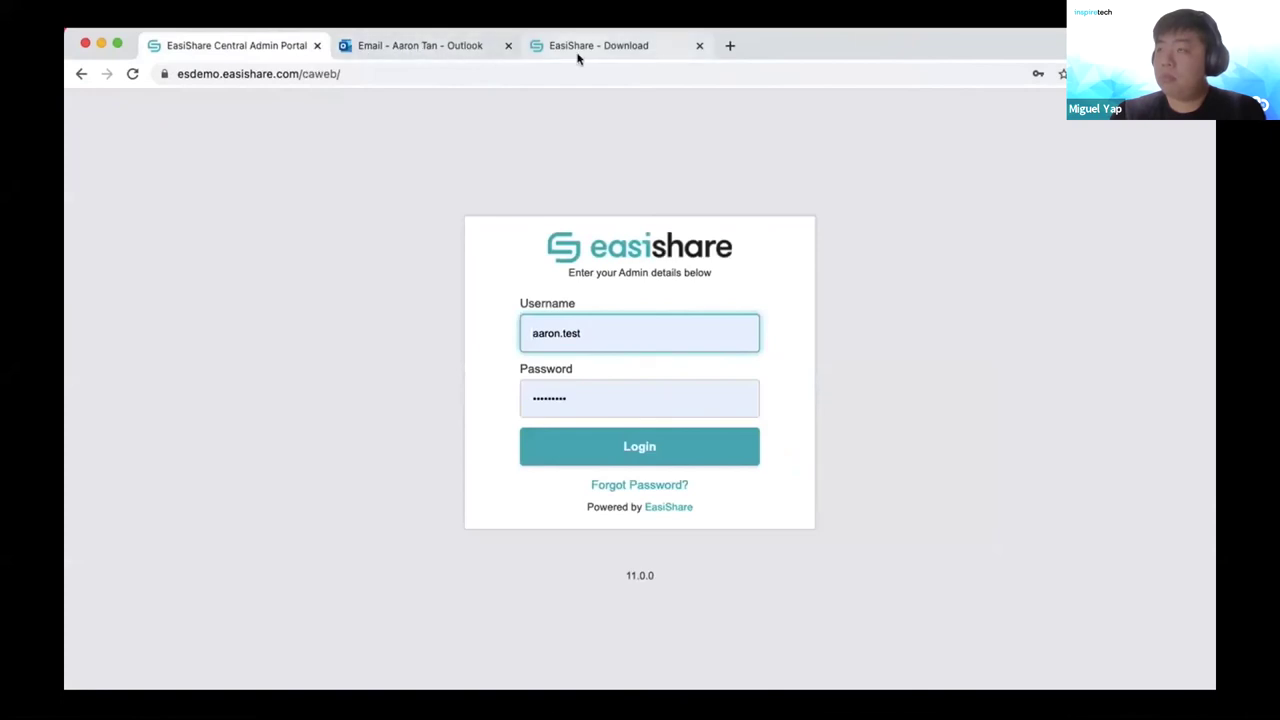
left_click(578, 58)
left_click(700, 47)
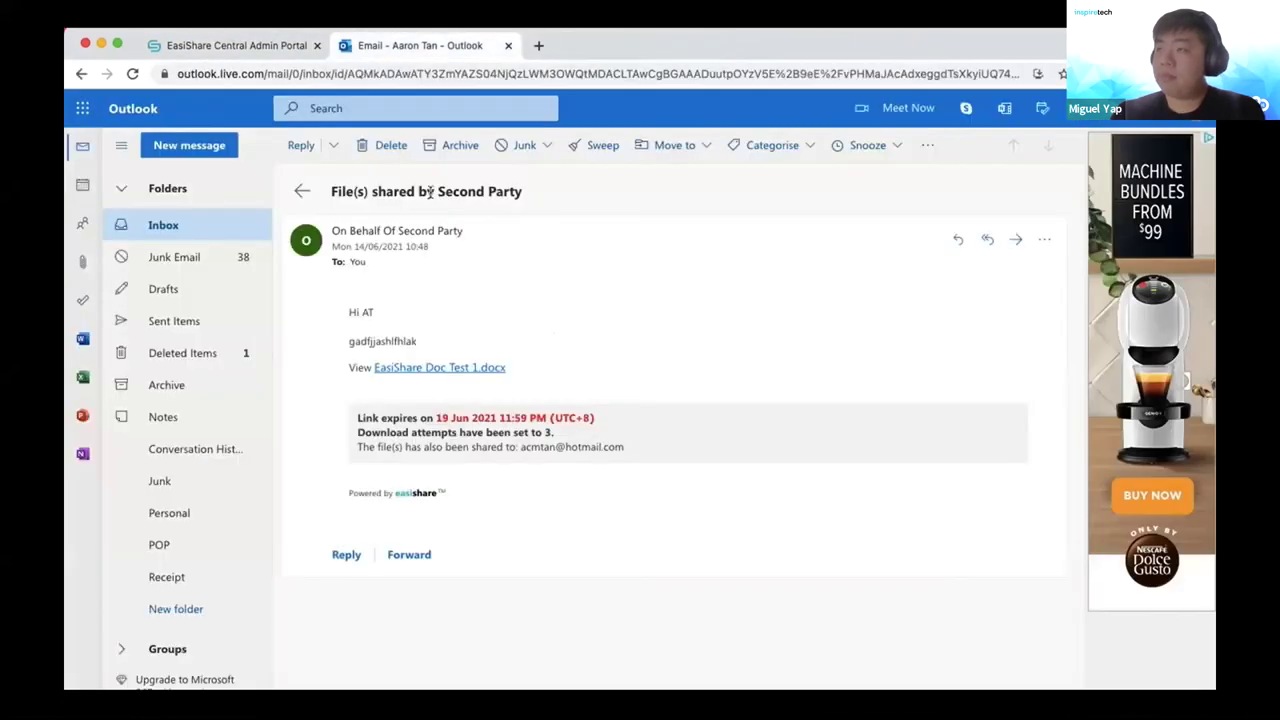
left_click(423, 370)
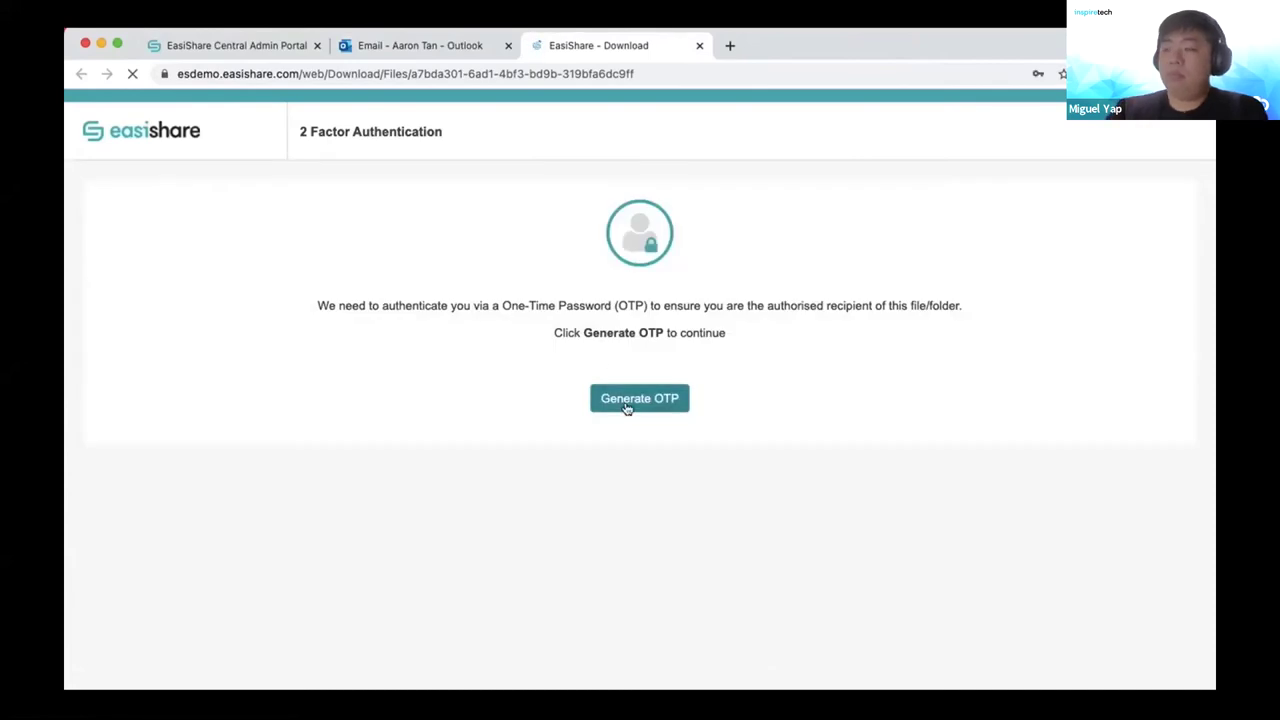
left_click(627, 405)
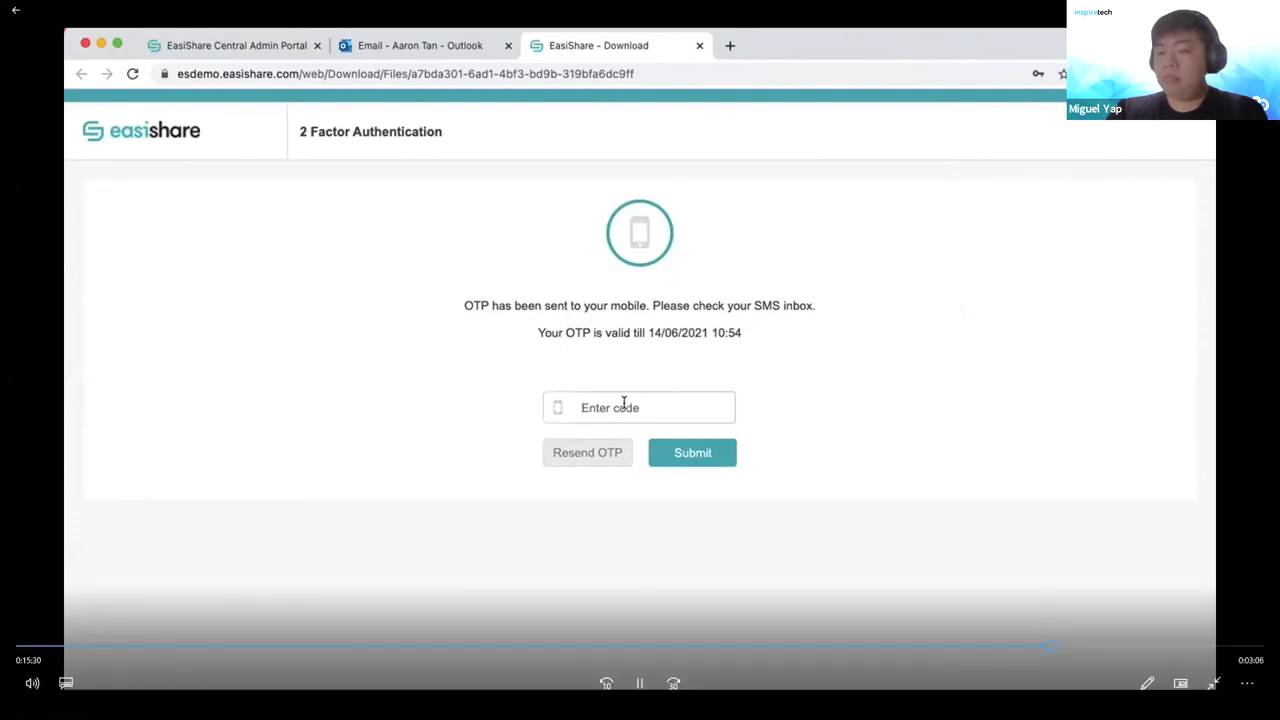
Enter and submit the one-time code, then decline Chrome's password prompt.
left_click(586, 408)
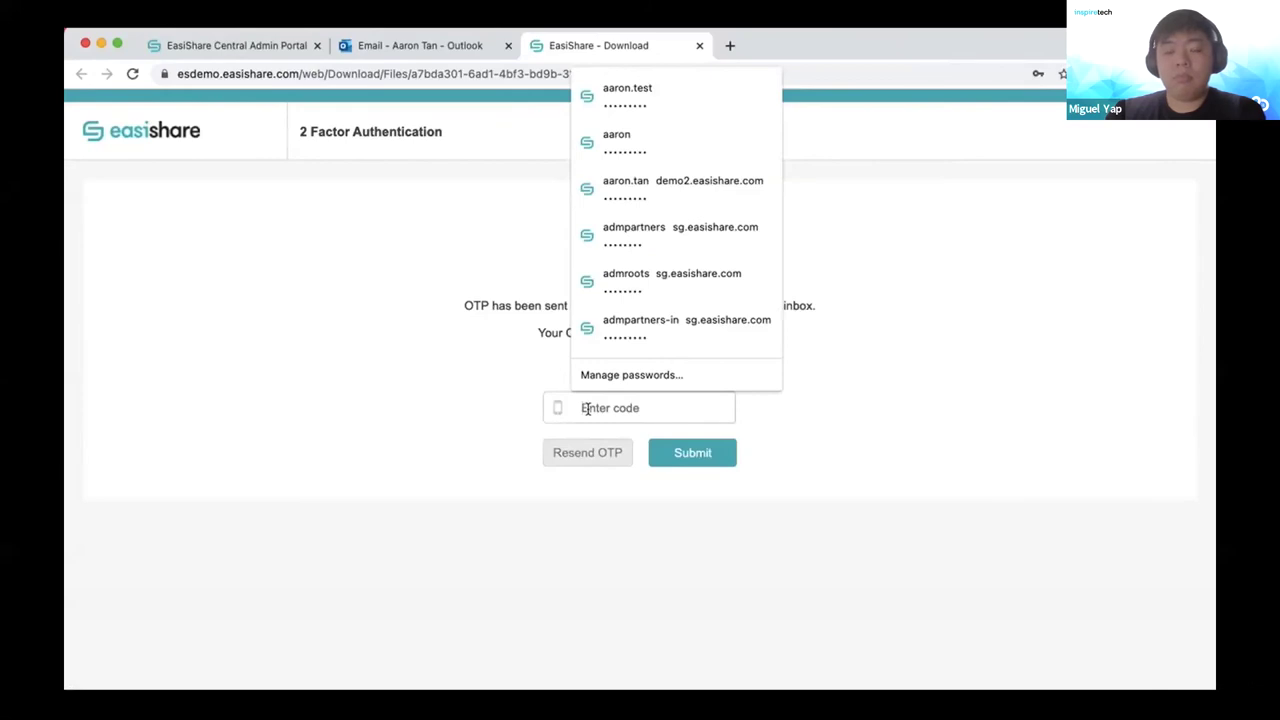
type("••")
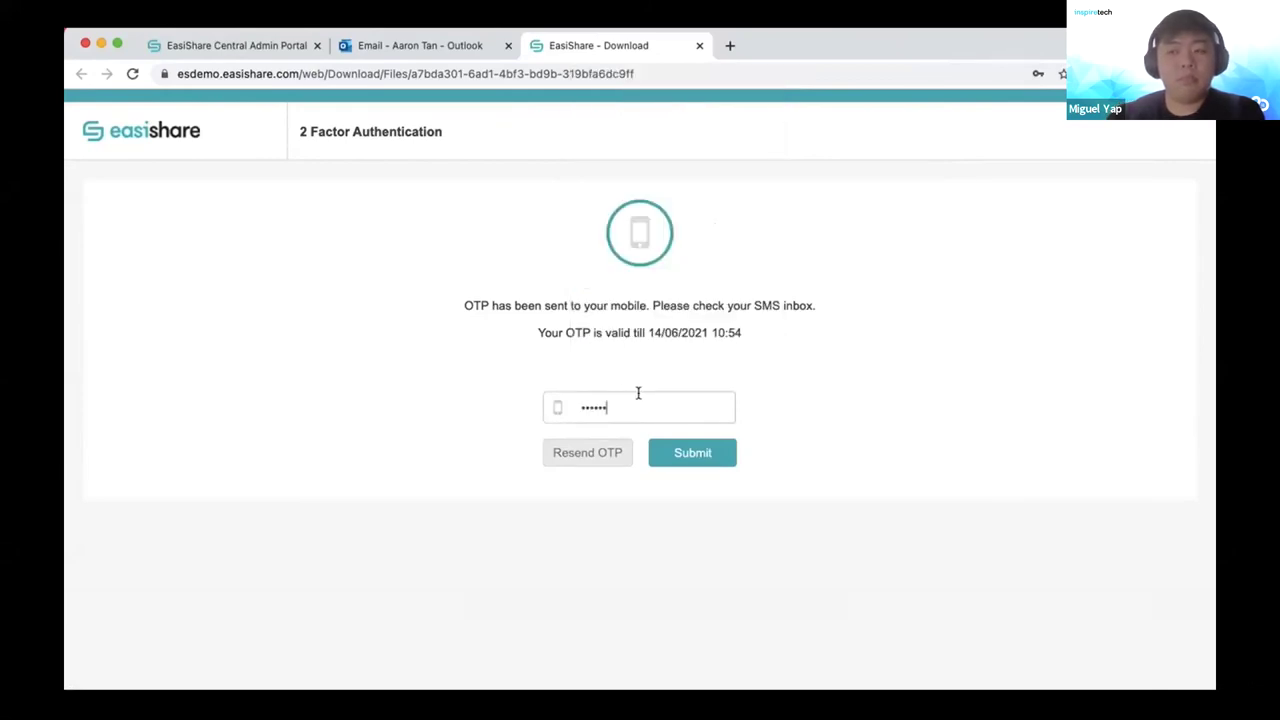
left_click(665, 452)
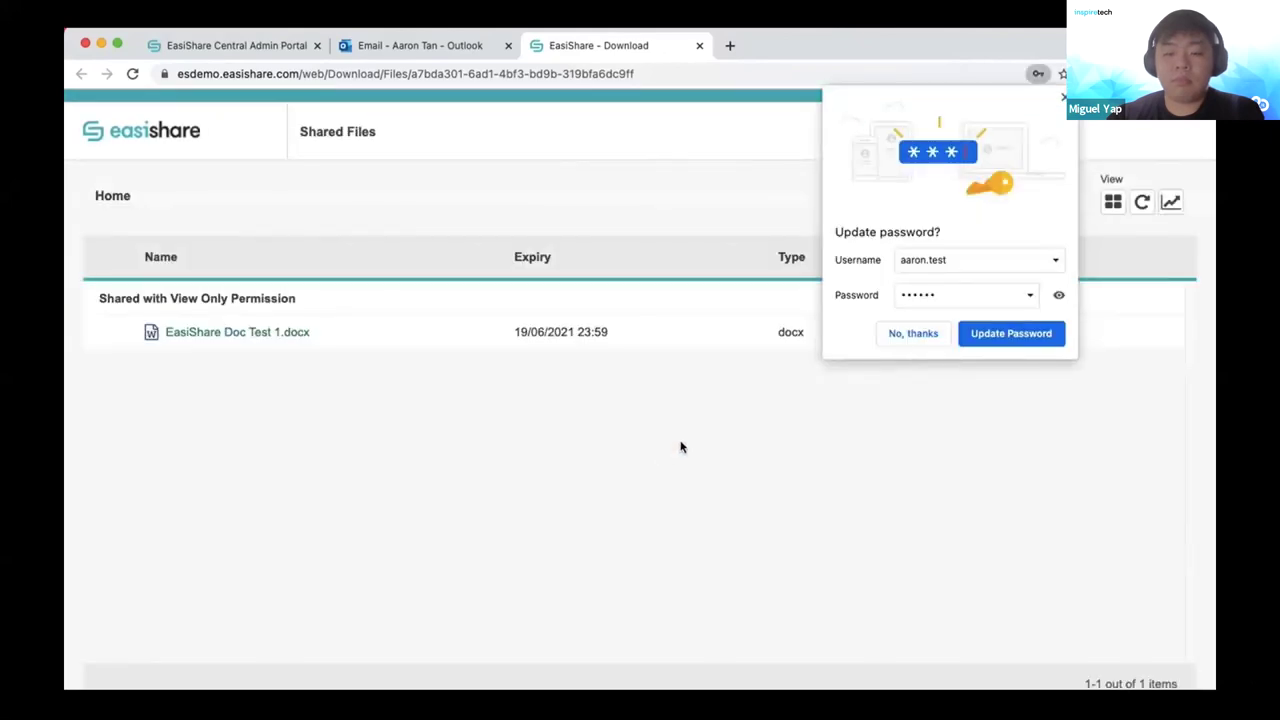
left_click(912, 334)
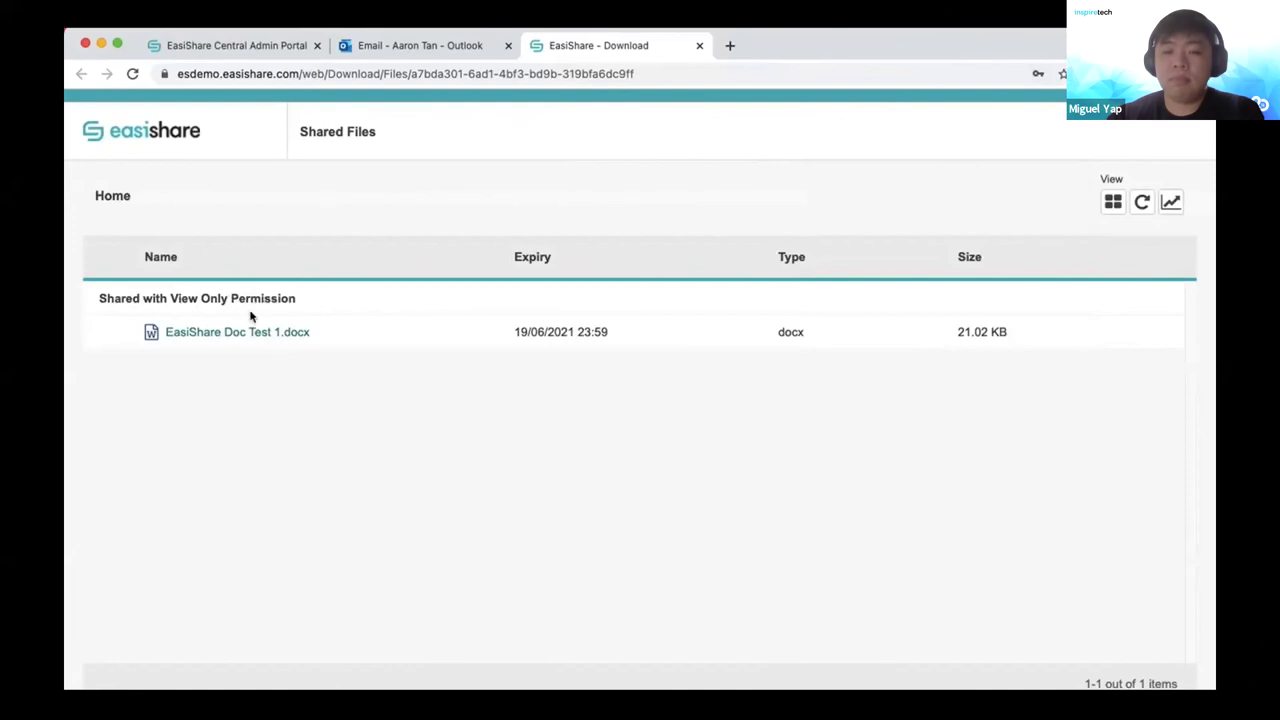
Preview the watermarked EasiShare Doc Test 1.docx, then switch to the Central Admin Portal tab.
left_click(227, 333)
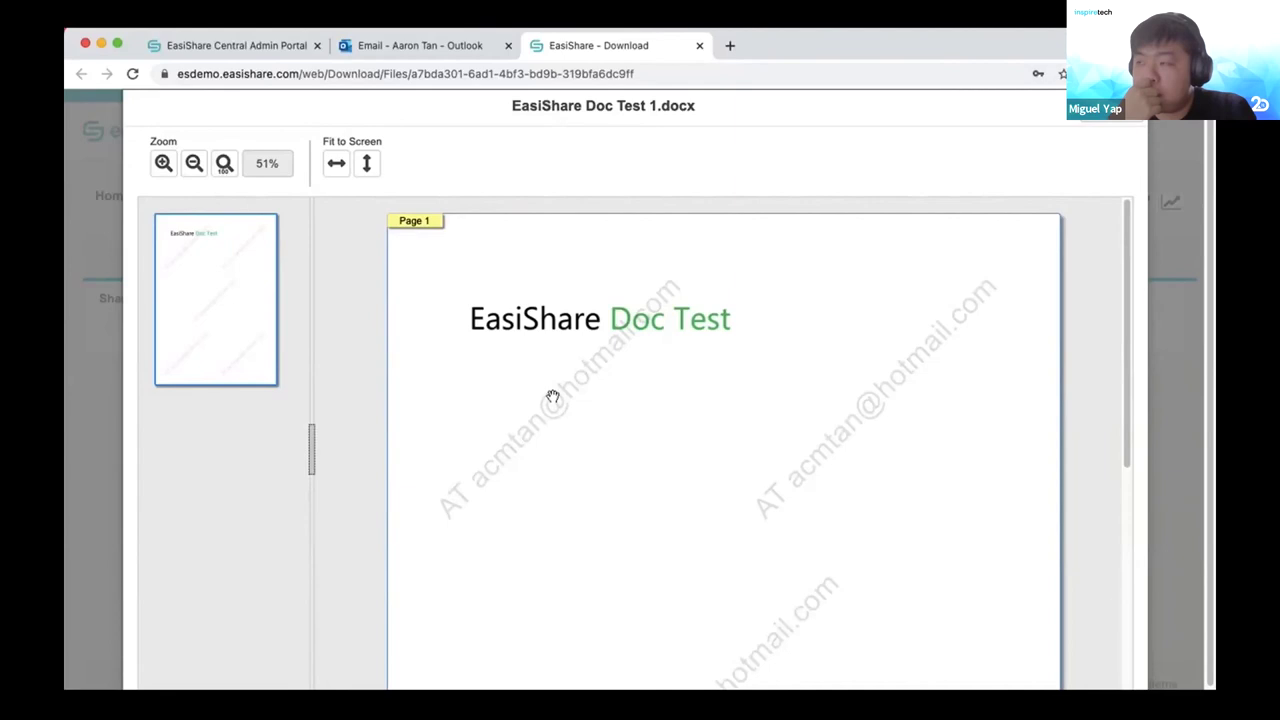
key("super+1")
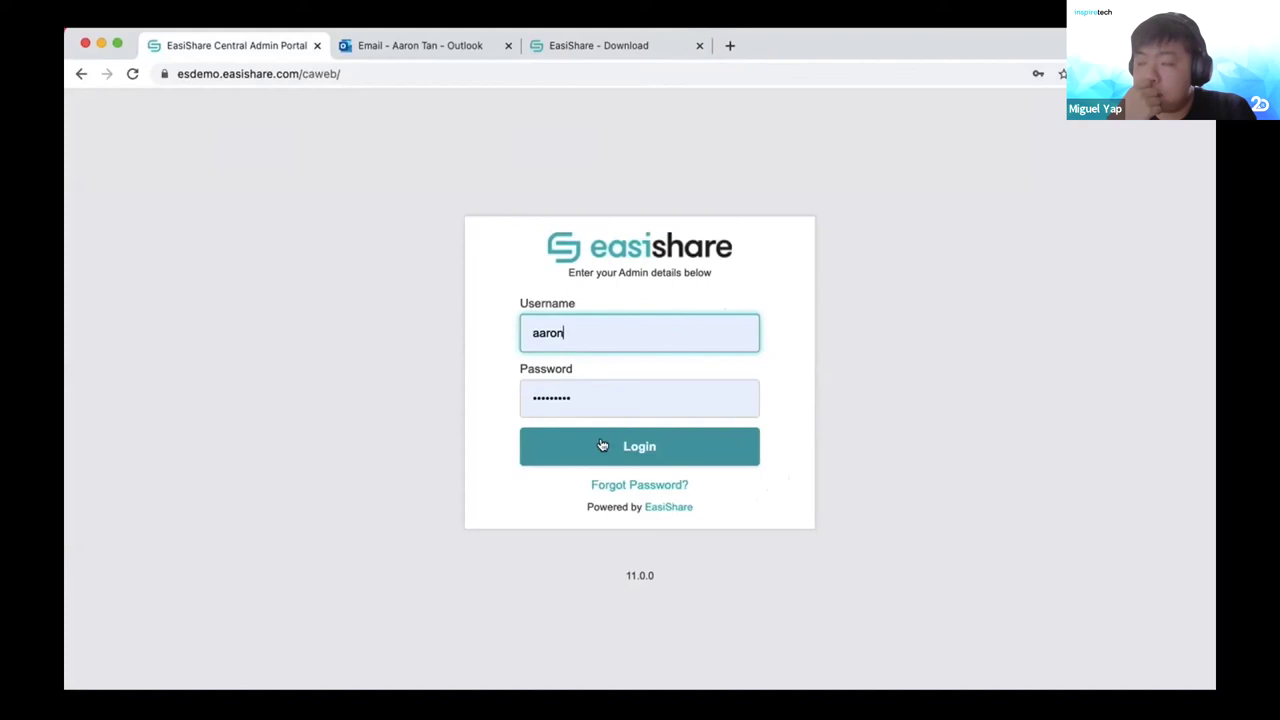
Log in to the Central Admin Portal and open the Access Review page listing eight completed reviews.
left_click(590, 449)
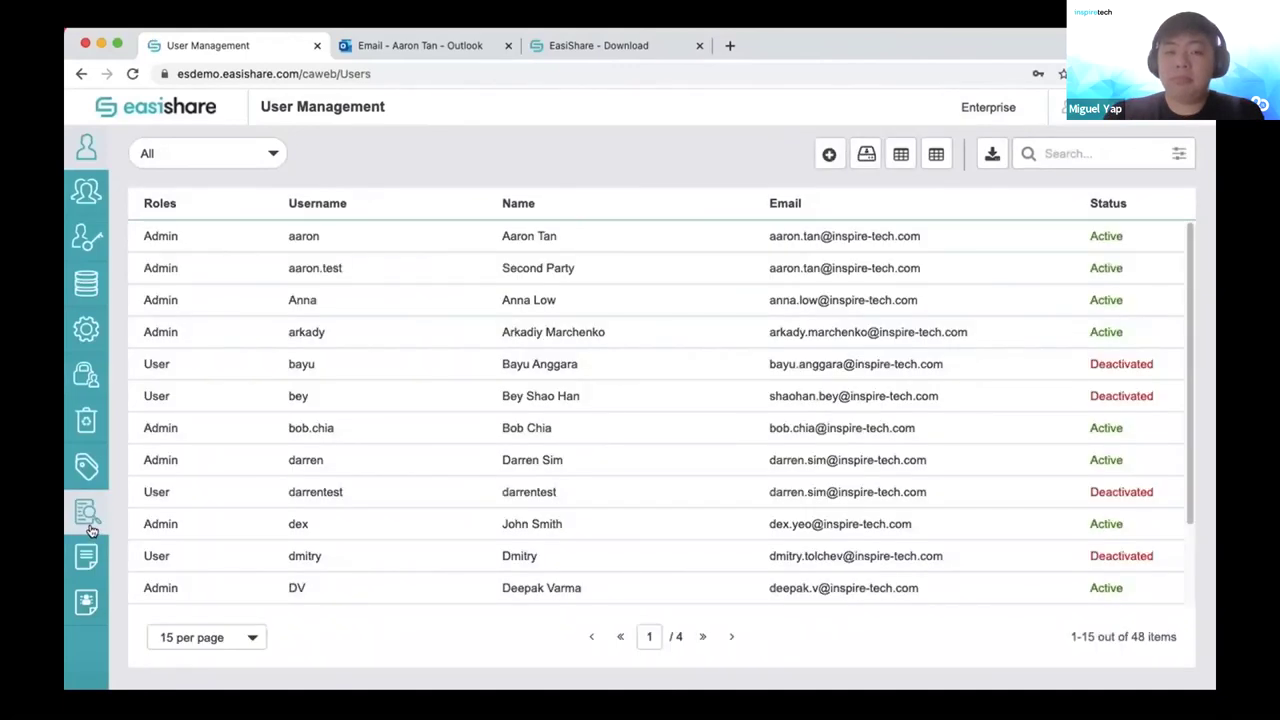
left_click(88, 526)
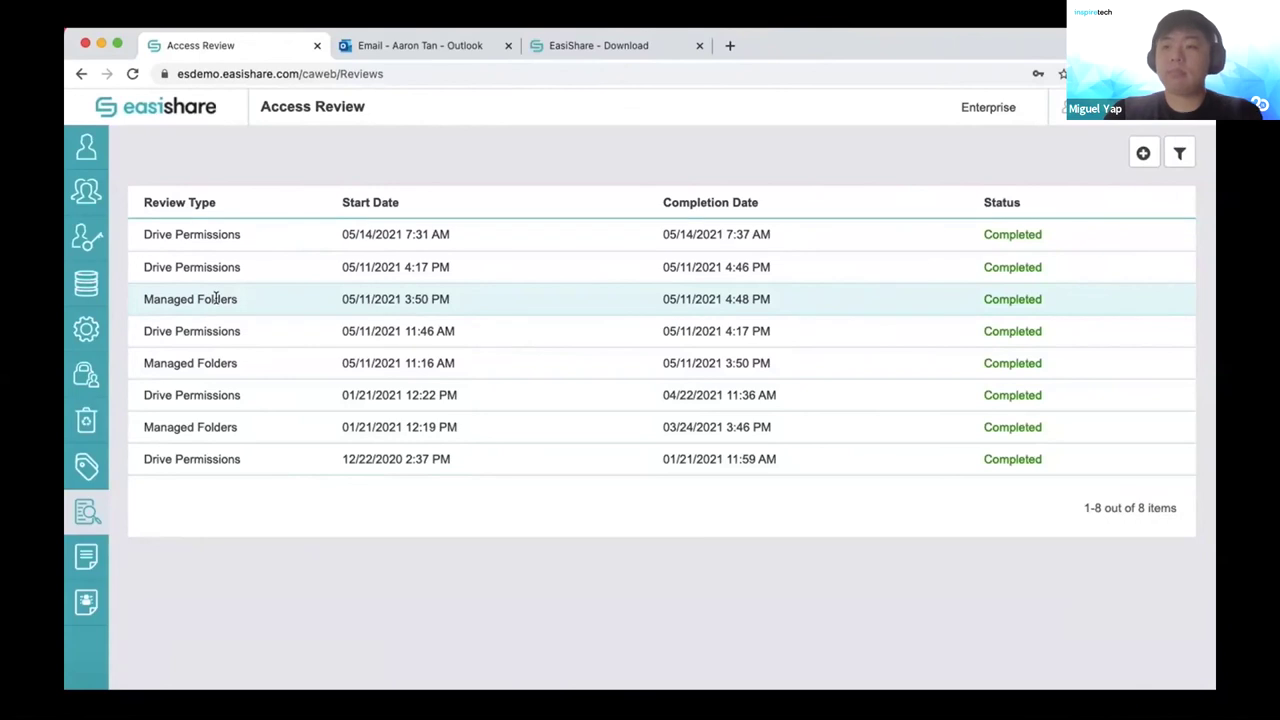
mouse_move(47, 455)
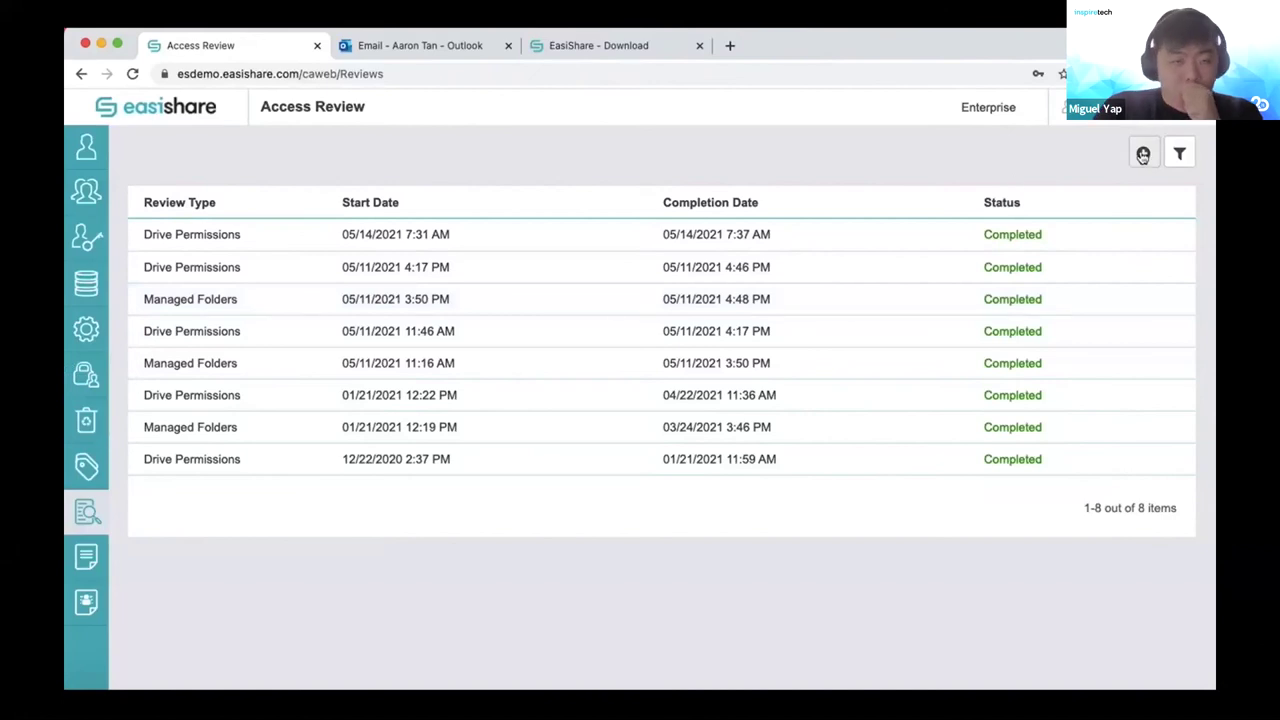
Open the 05/11/2021 Managed Folders access review and scroll its 13-drive status table.
left_click(1143, 155)
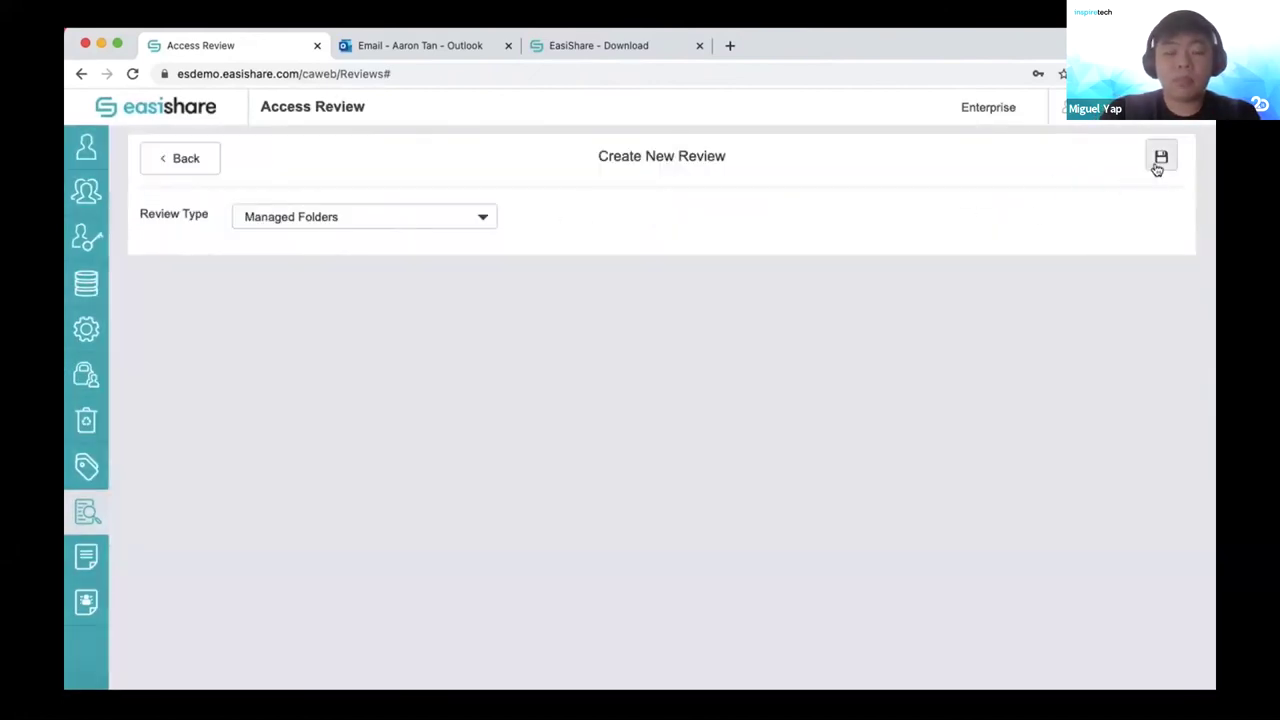
left_click(161, 158)
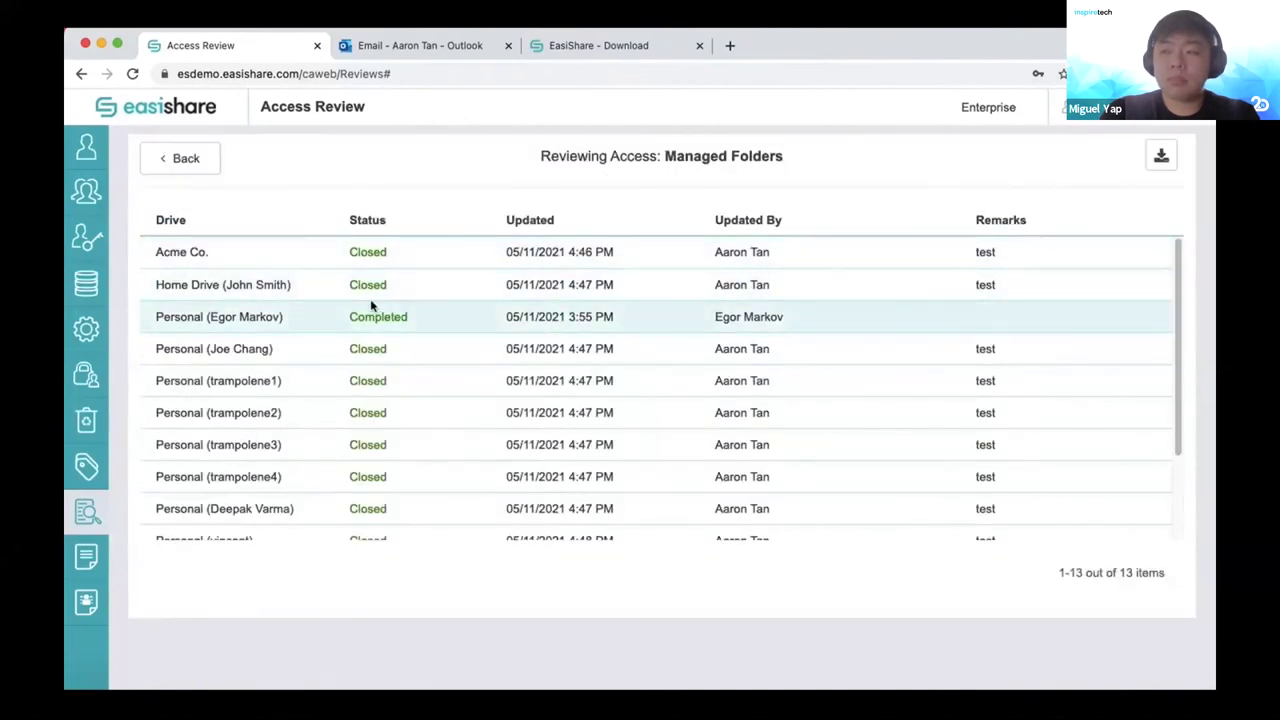
scroll(266, 465, "down", 3)
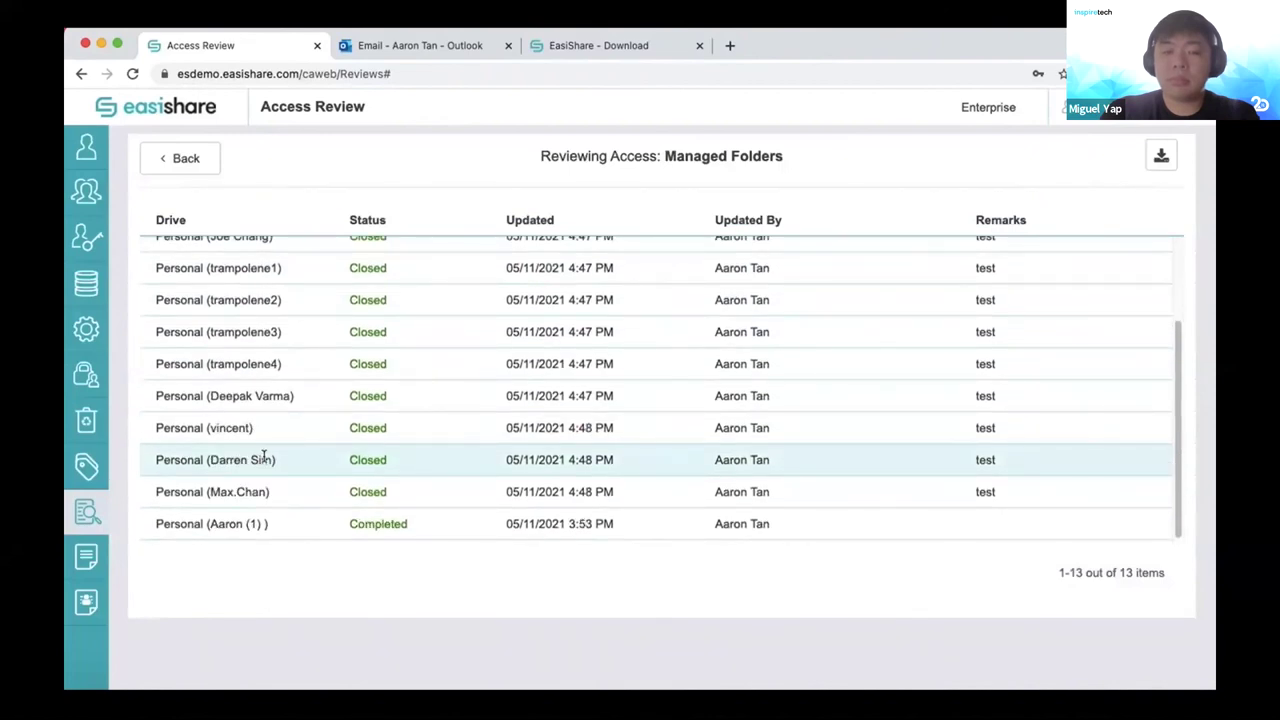